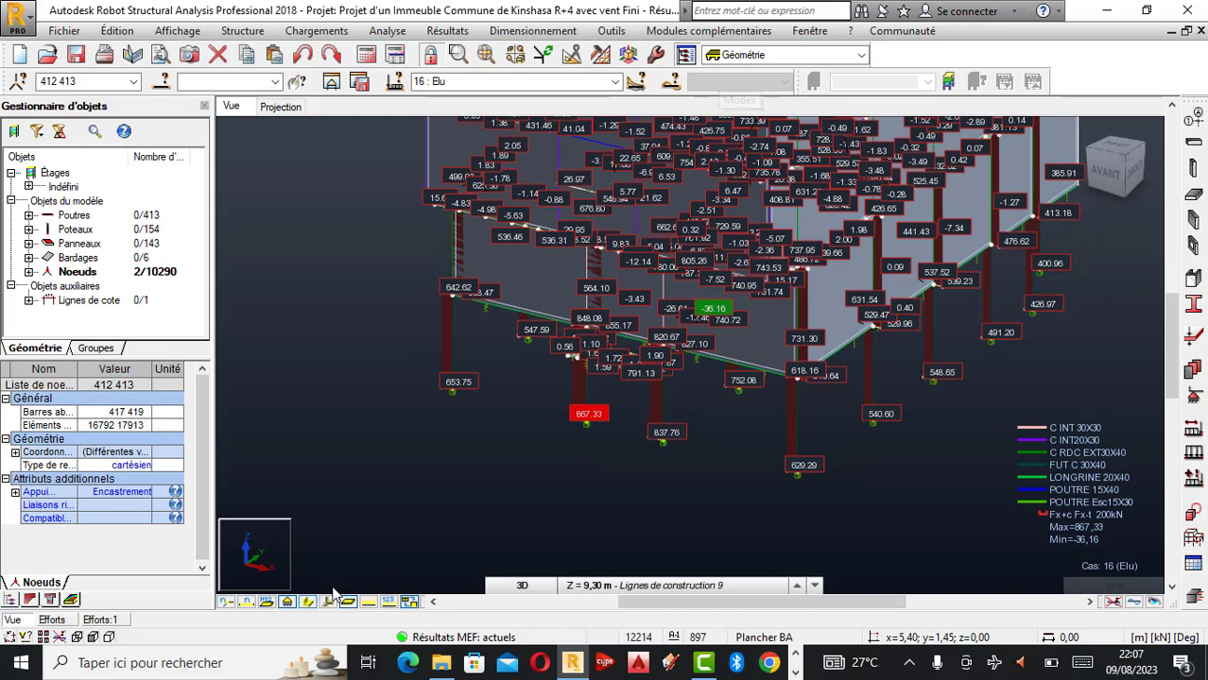
- Show the members with their section shapes and examine the ELU axial forces Fx in the foundation columns, especially the two closely spaced ones
left_click(347, 602)
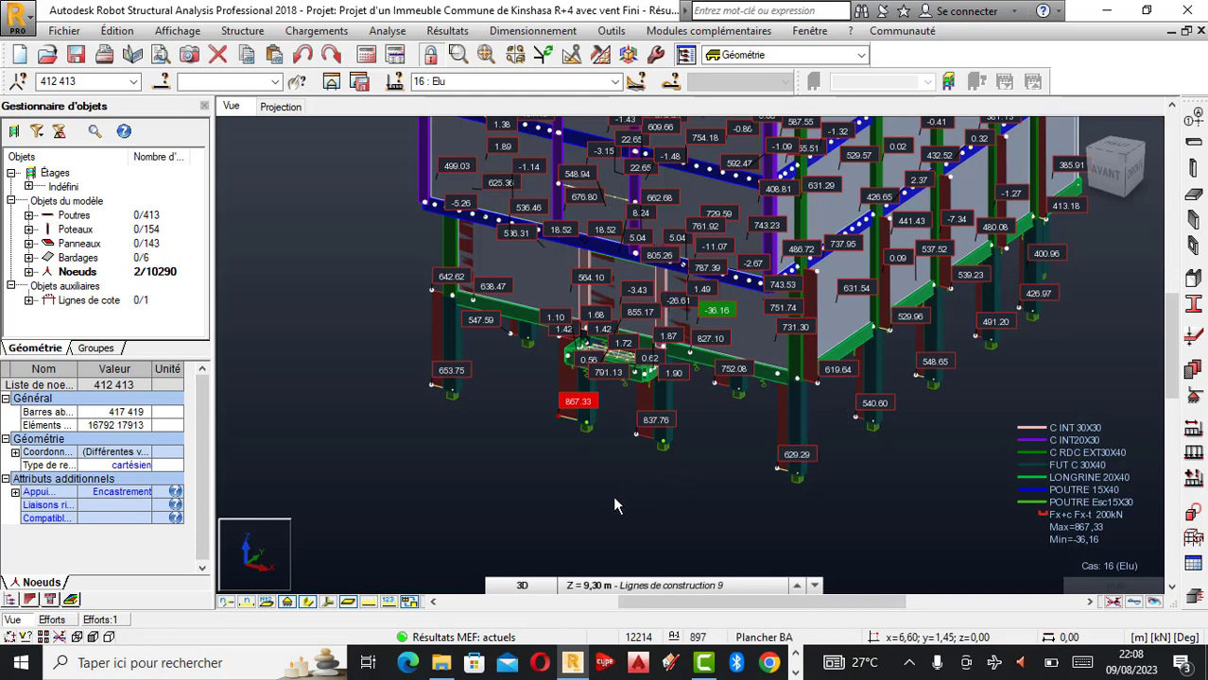
scroll(658, 361, "up", 1)
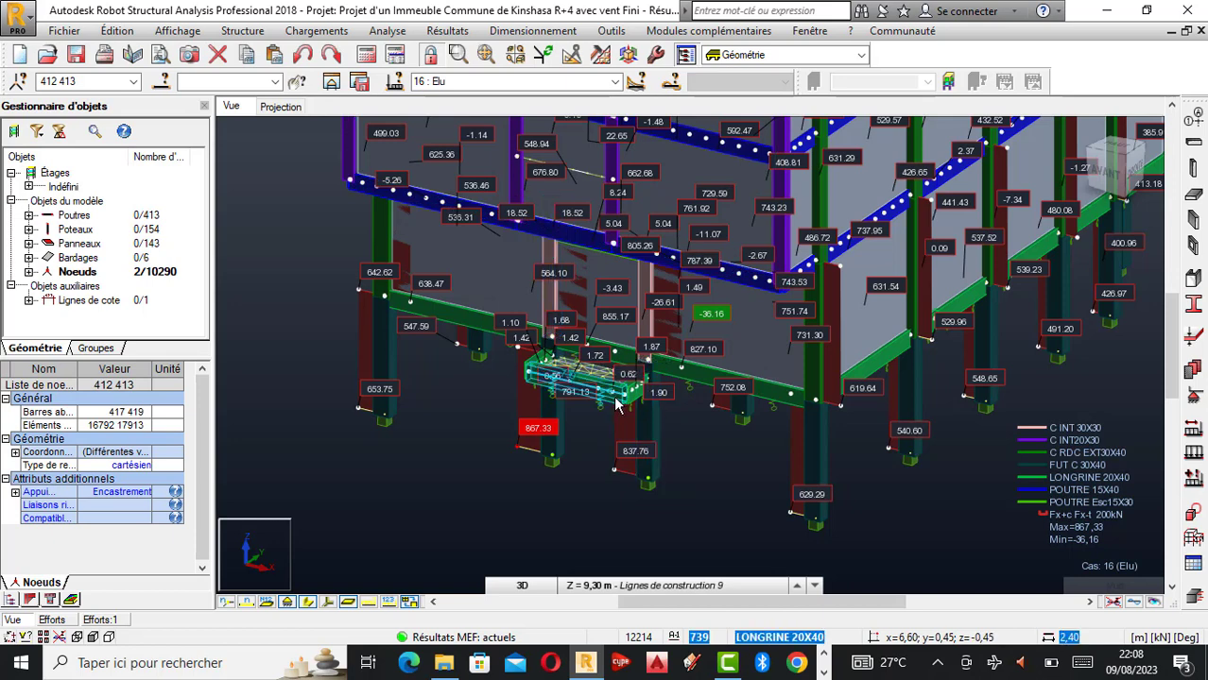
scroll(545, 453, "up", 1)
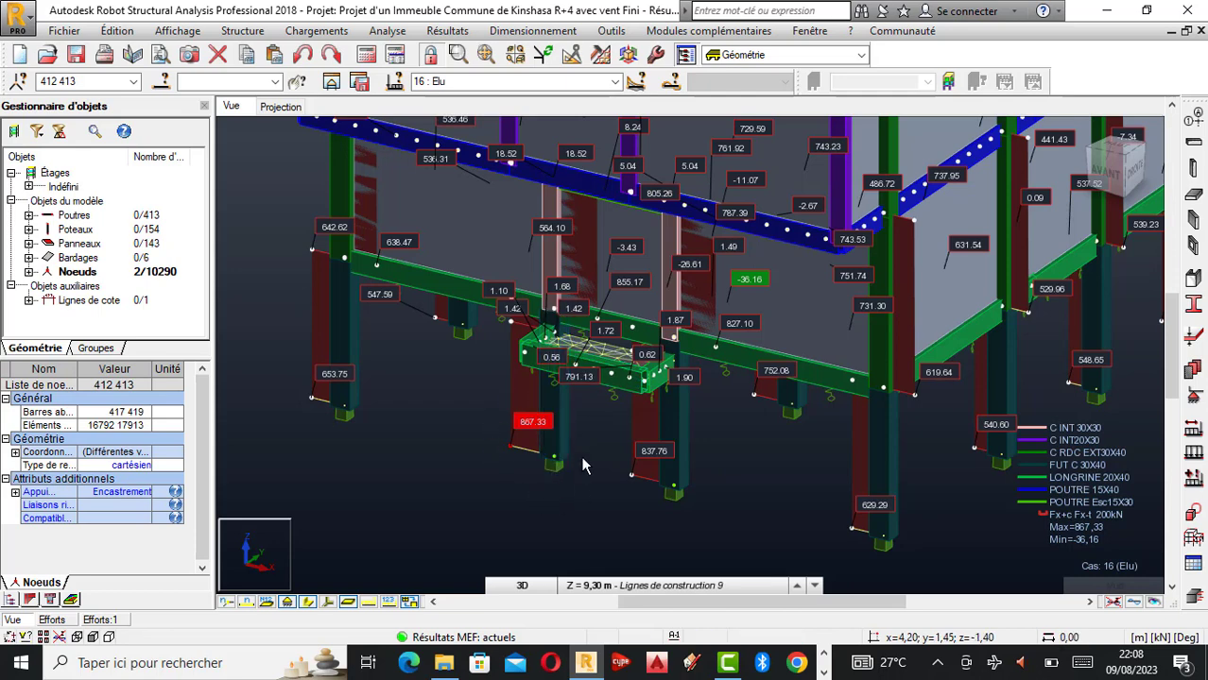
scroll(580, 461, "up", 1)
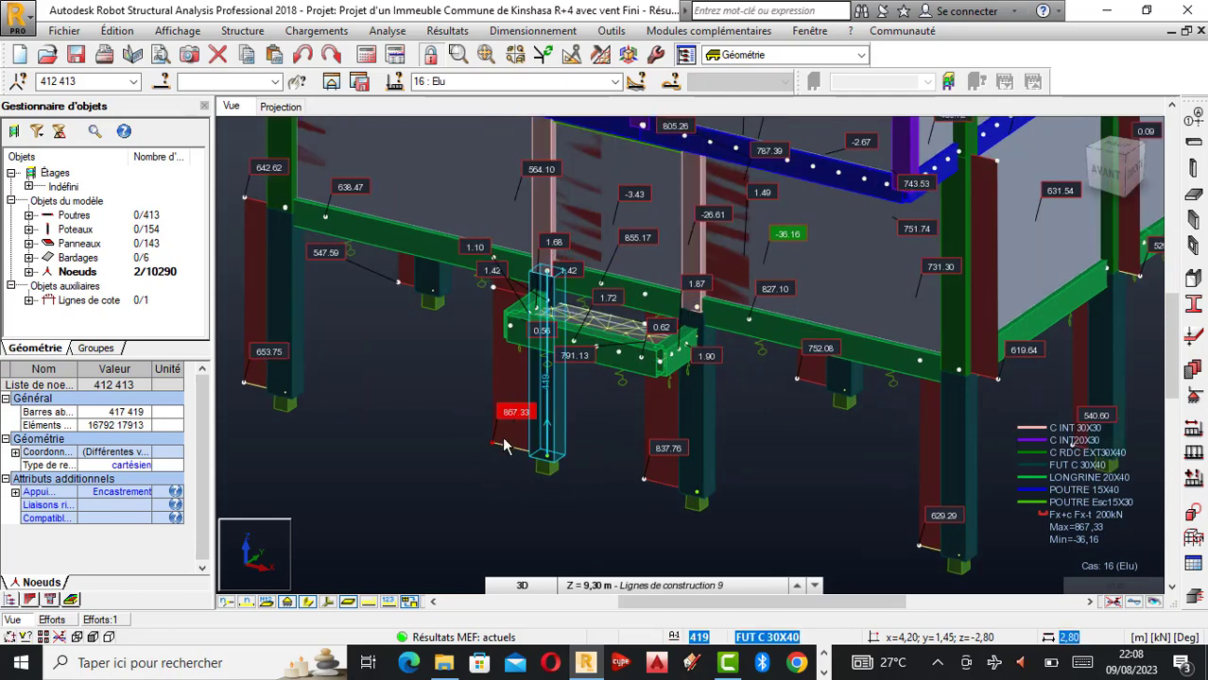
scroll(500, 448, "up", 1)
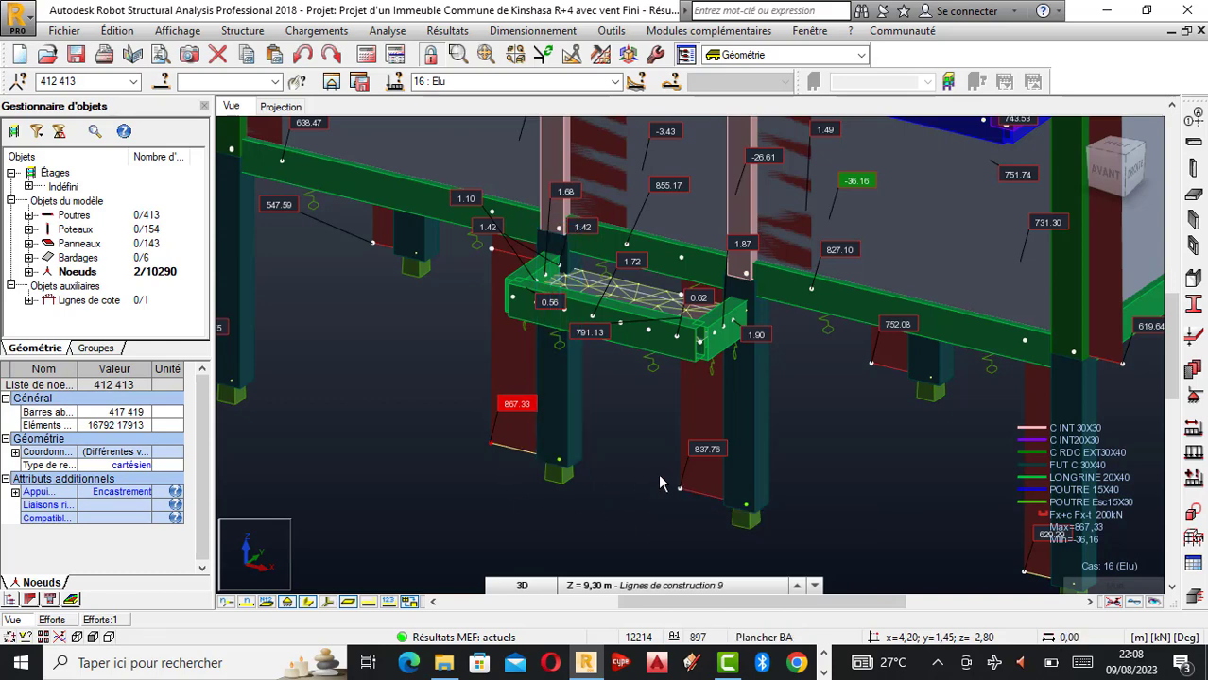
left_click(512, 422)
scroll(511, 422, "up", 1)
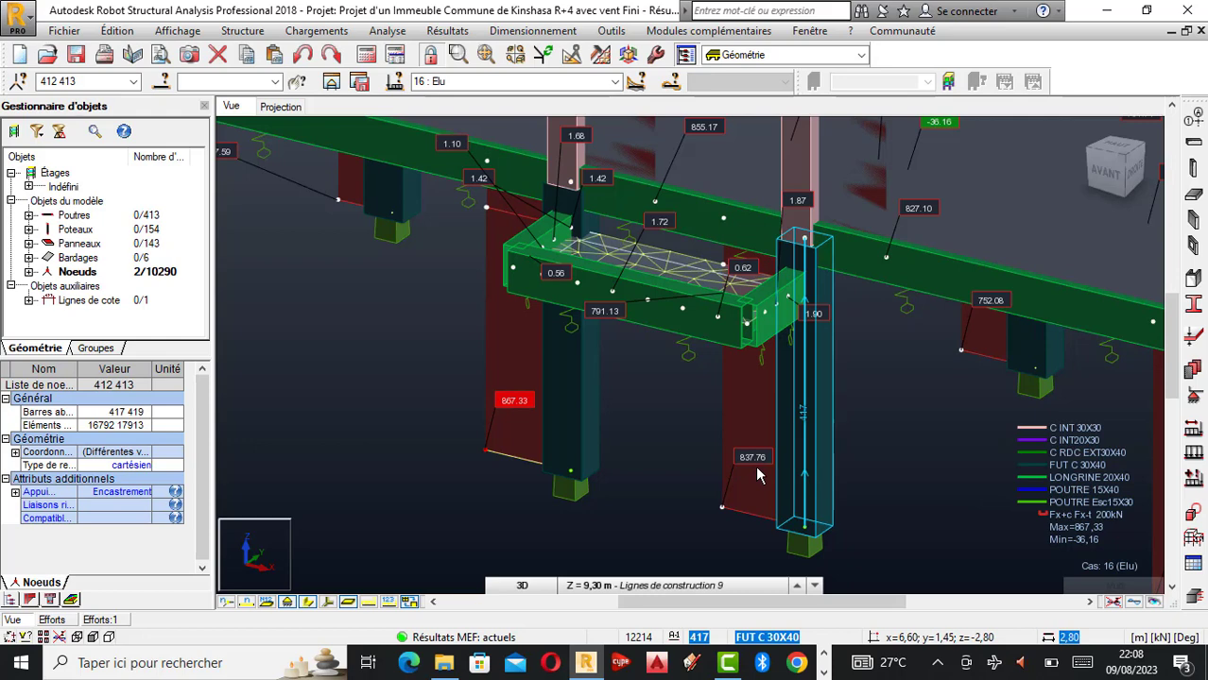
scroll(761, 486, "down", 1)
scroll(761, 491, "down", 1)
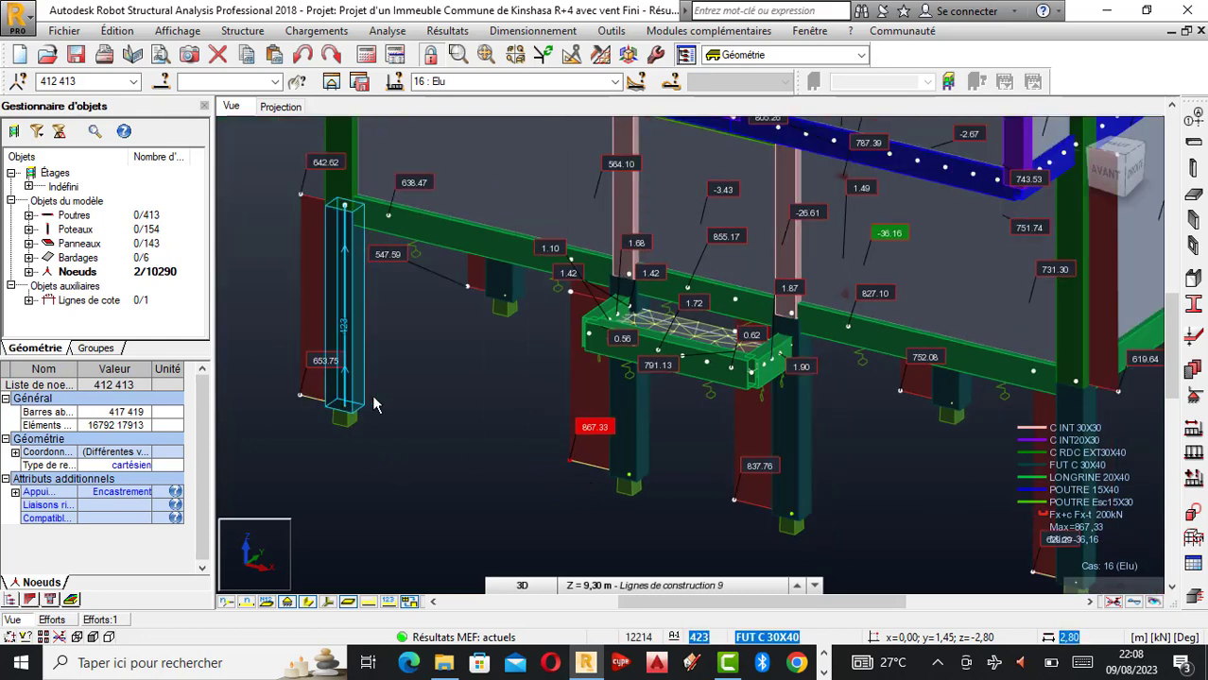
scroll(300, 427, "down", 1)
scroll(315, 351, "down", 1)
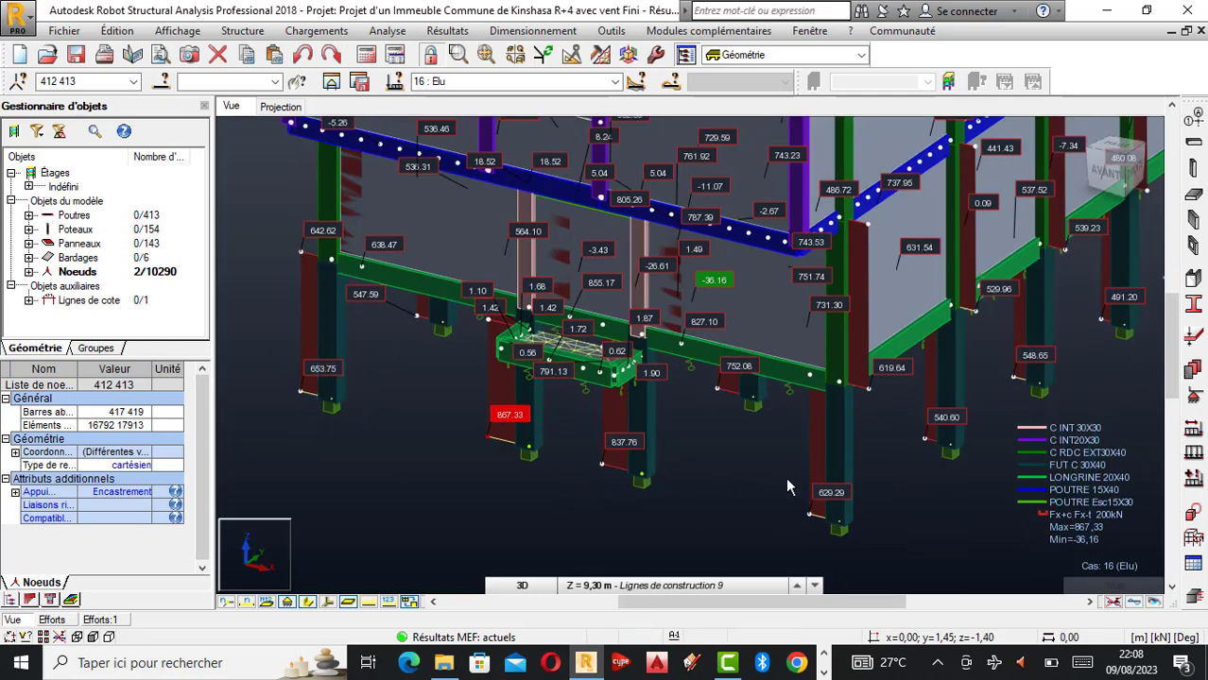
scroll(860, 511, "up", 1)
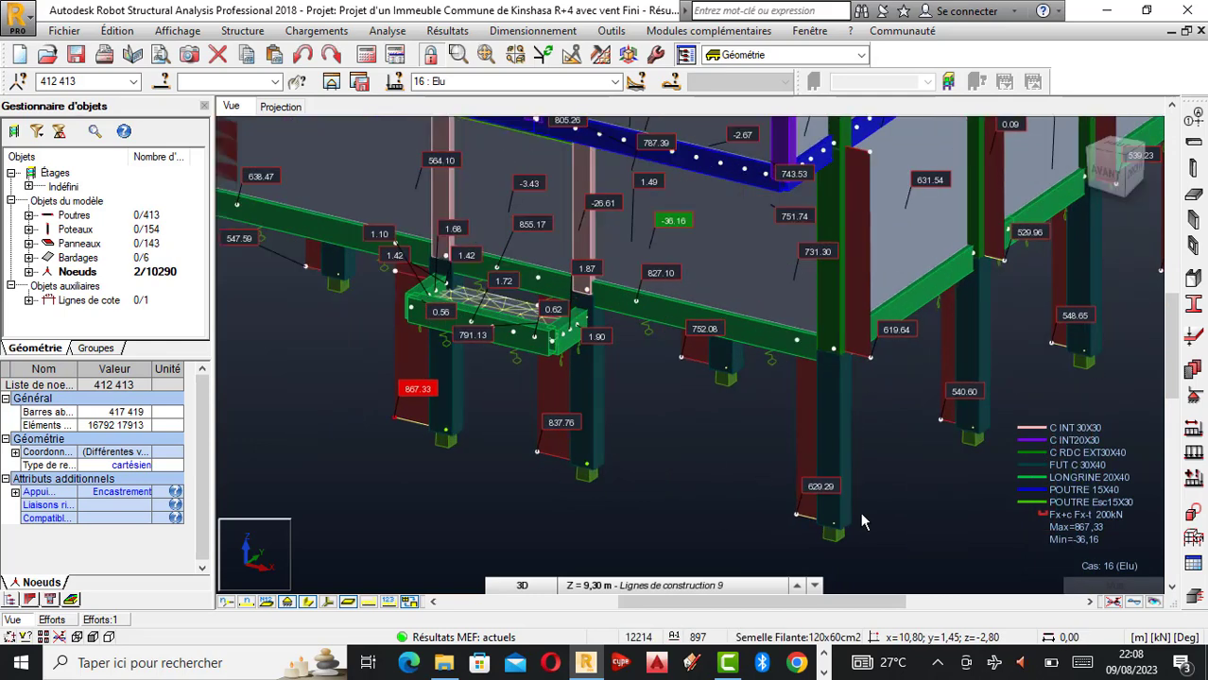
scroll(860, 513, "down", 1)
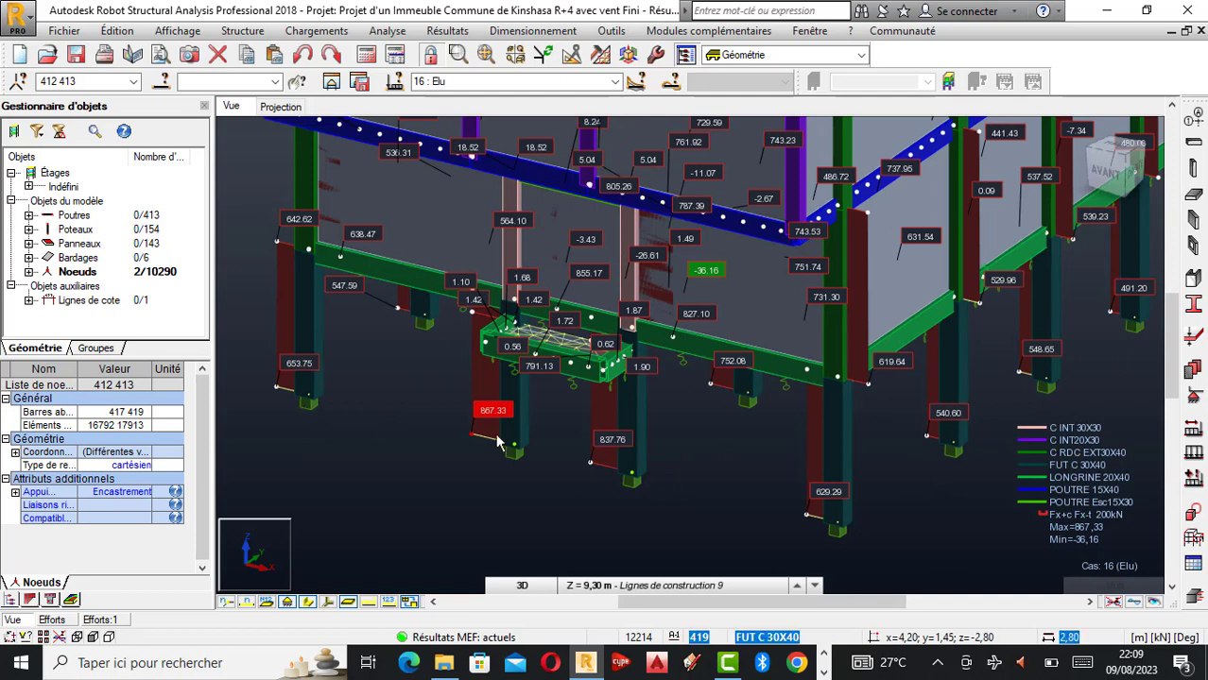
scroll(493, 433, "up", 1)
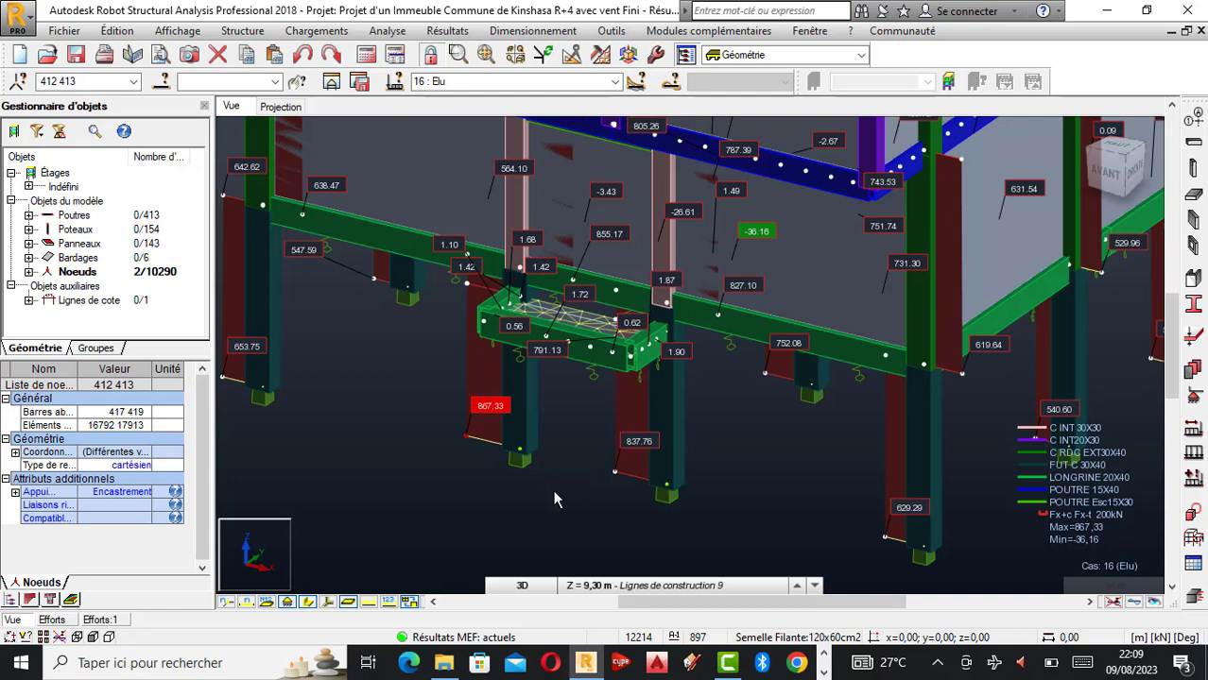
scroll(553, 489, "up", 1)
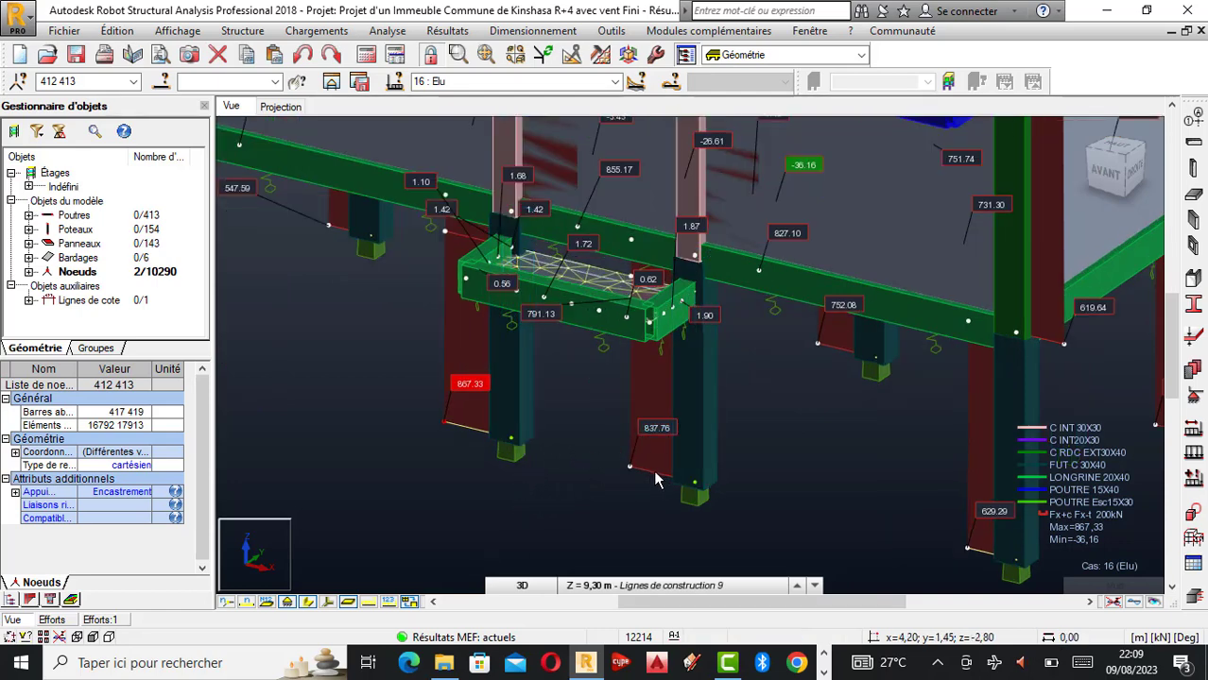
scroll(554, 444, "up", 1)
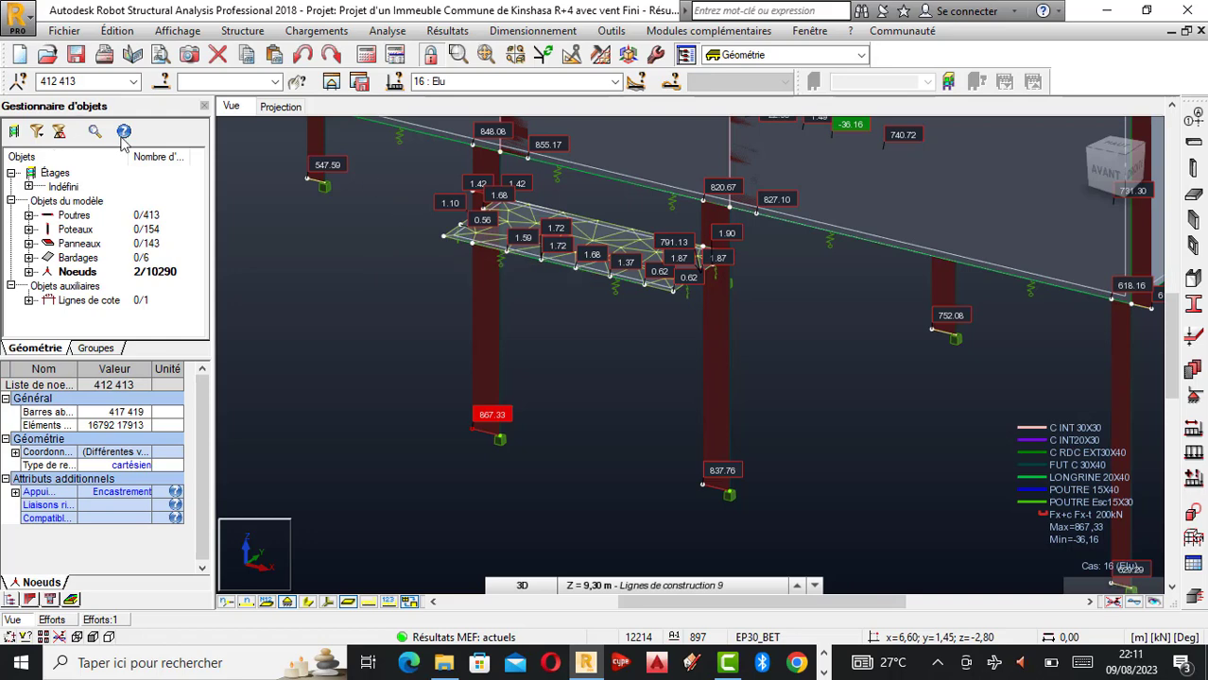
- Start the real RC reinforcement design of the two selected supports with only the ELU combination (16), using one footing for both columns
left_click(532, 30)
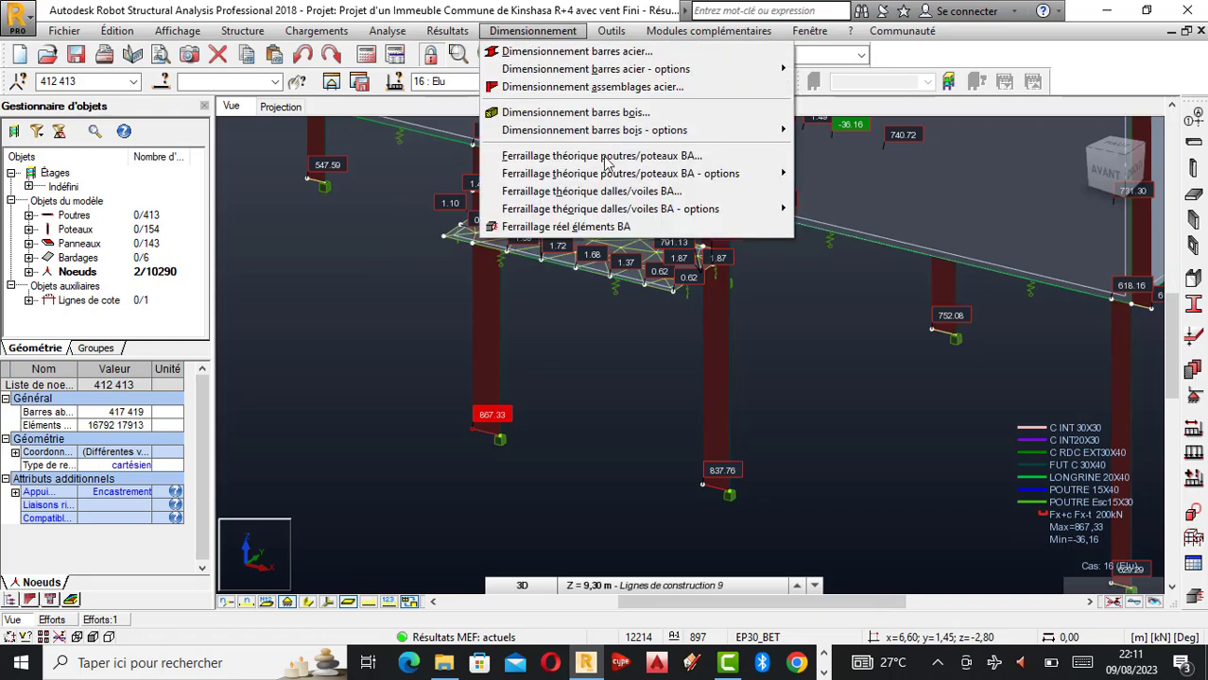
left_click(580, 230)
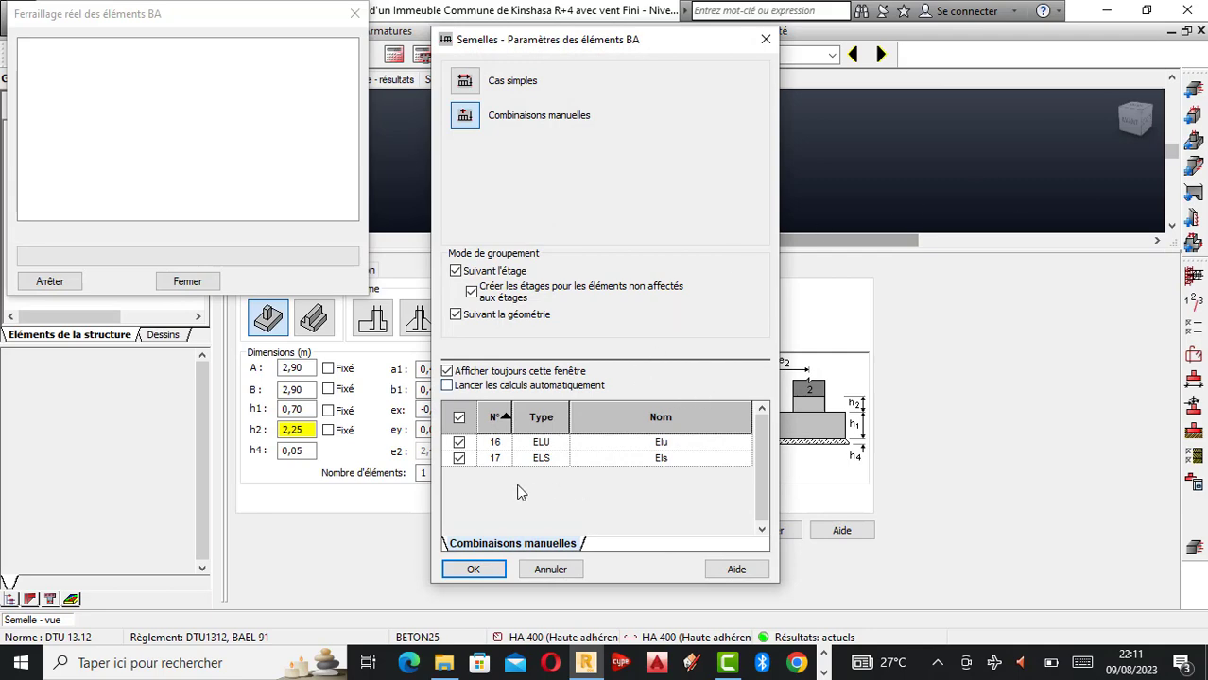
left_click(459, 458)
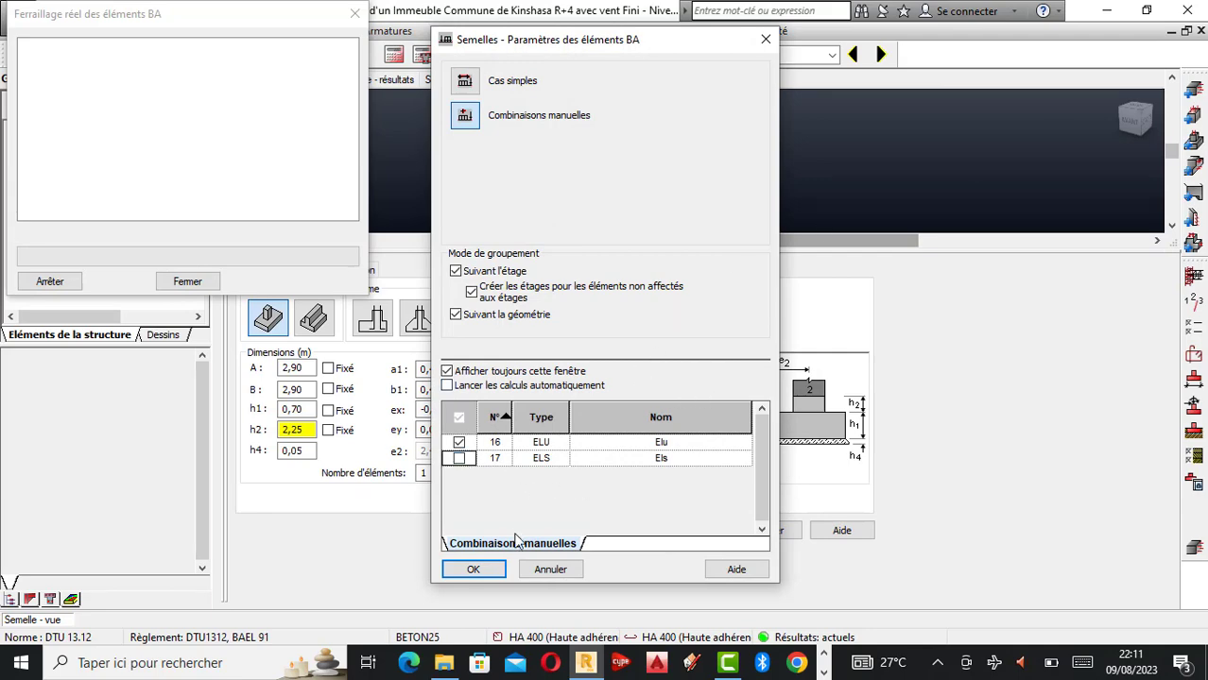
left_click(474, 570)
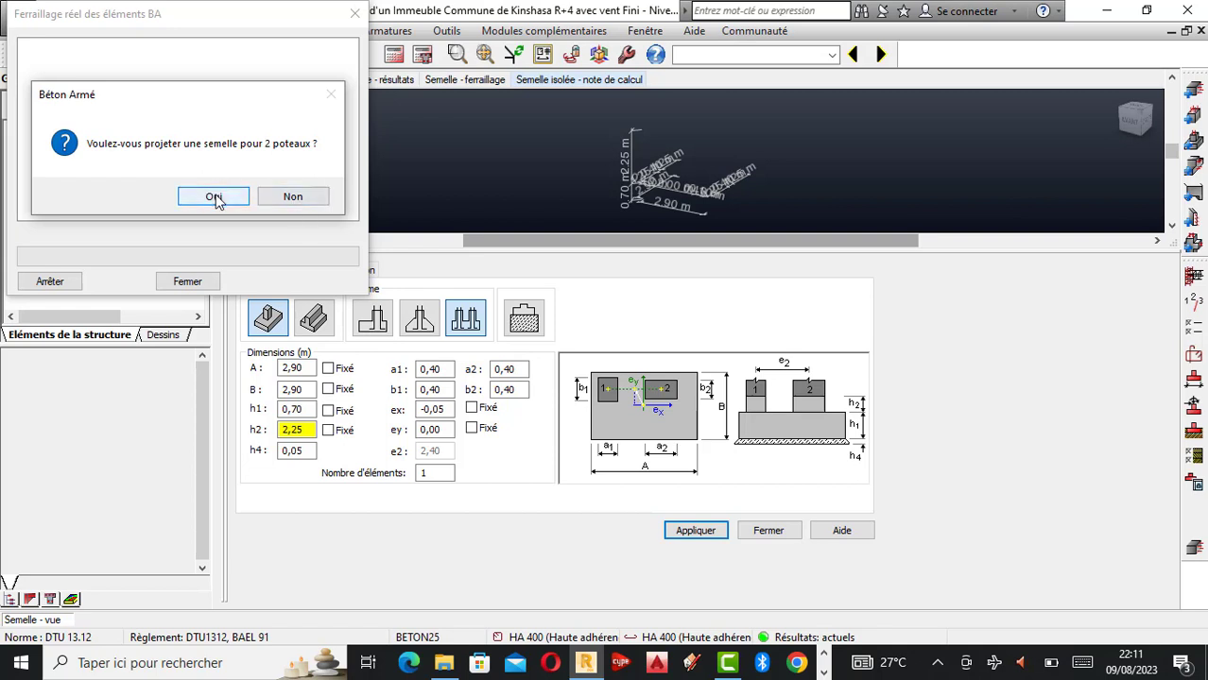
left_click(214, 197)
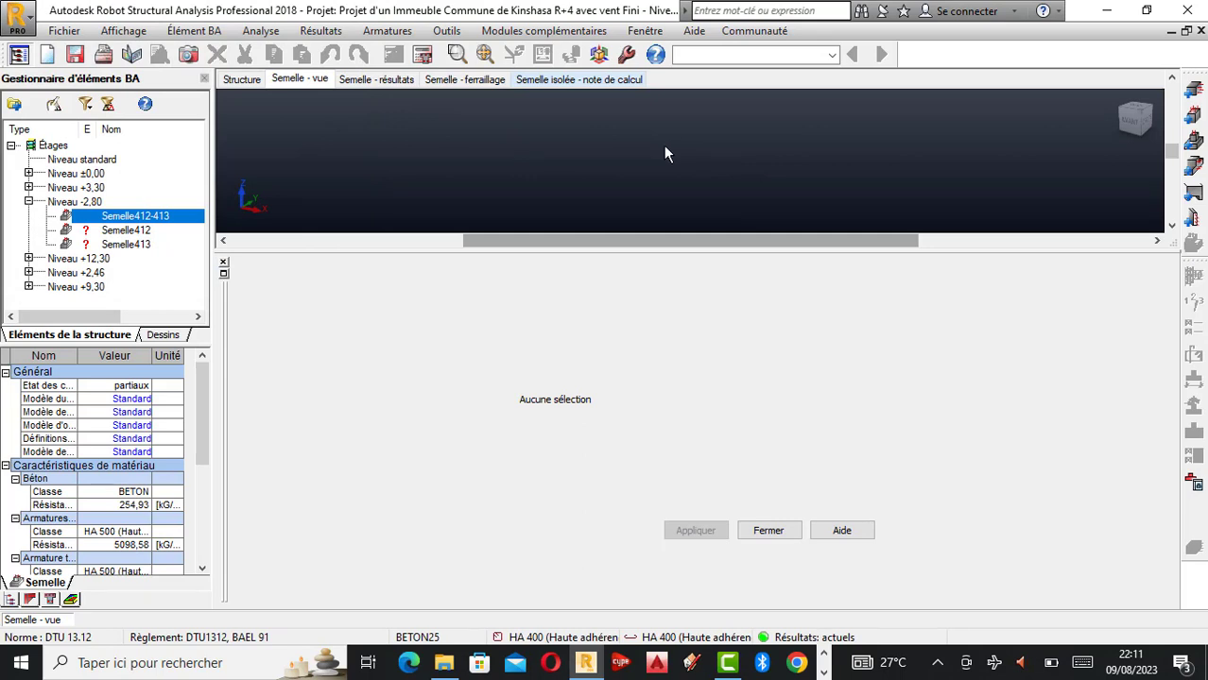
- Set the column dimensions b1 and b2 of the combined footing Semelle412-413 to 0,40 m
left_click(139, 220)
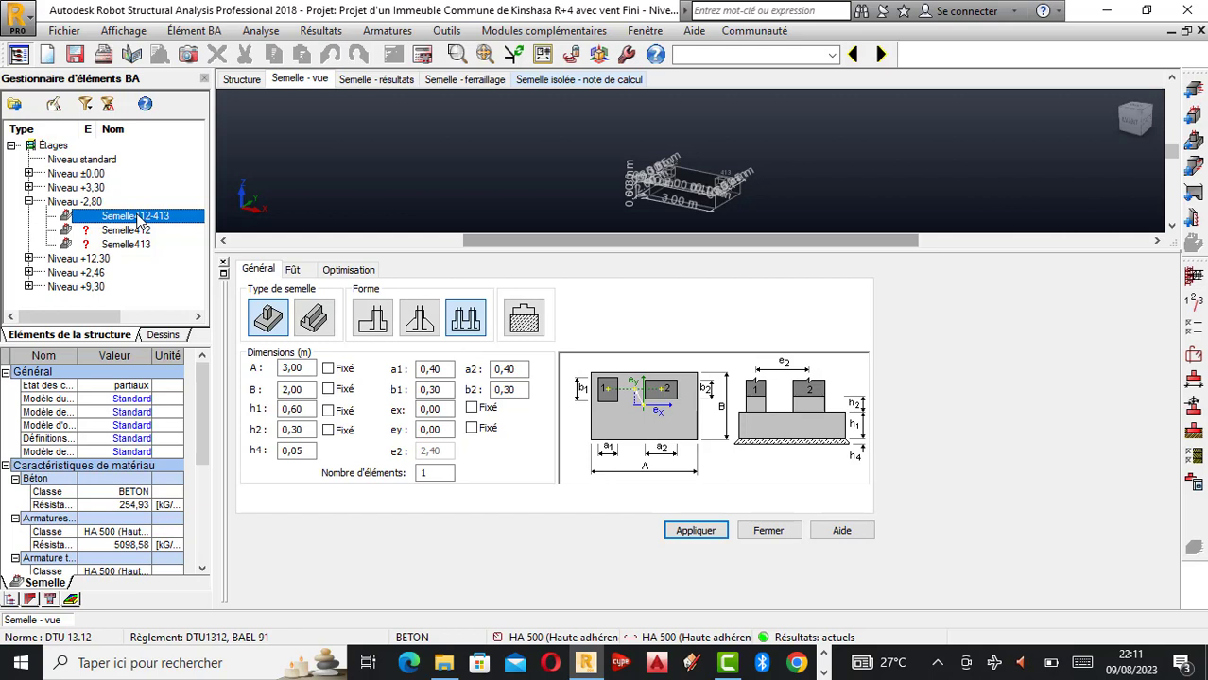
scroll(706, 192, "up", 2)
scroll(693, 134, "down", 1)
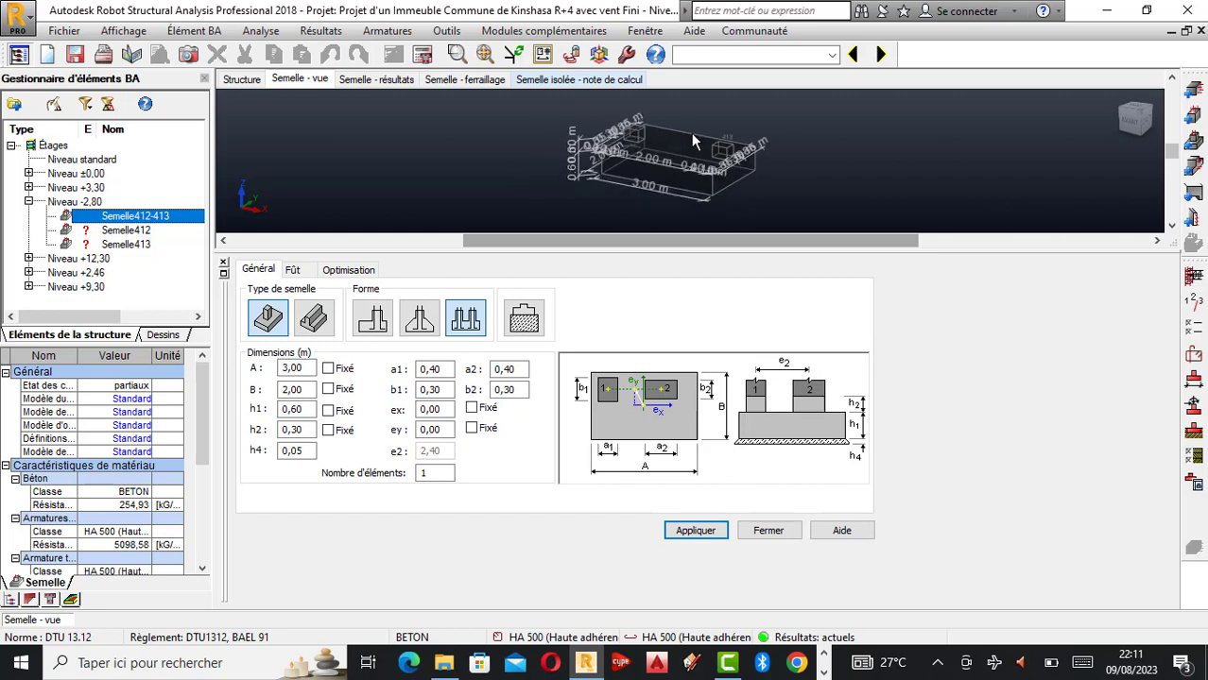
scroll(669, 171, "up", 1)
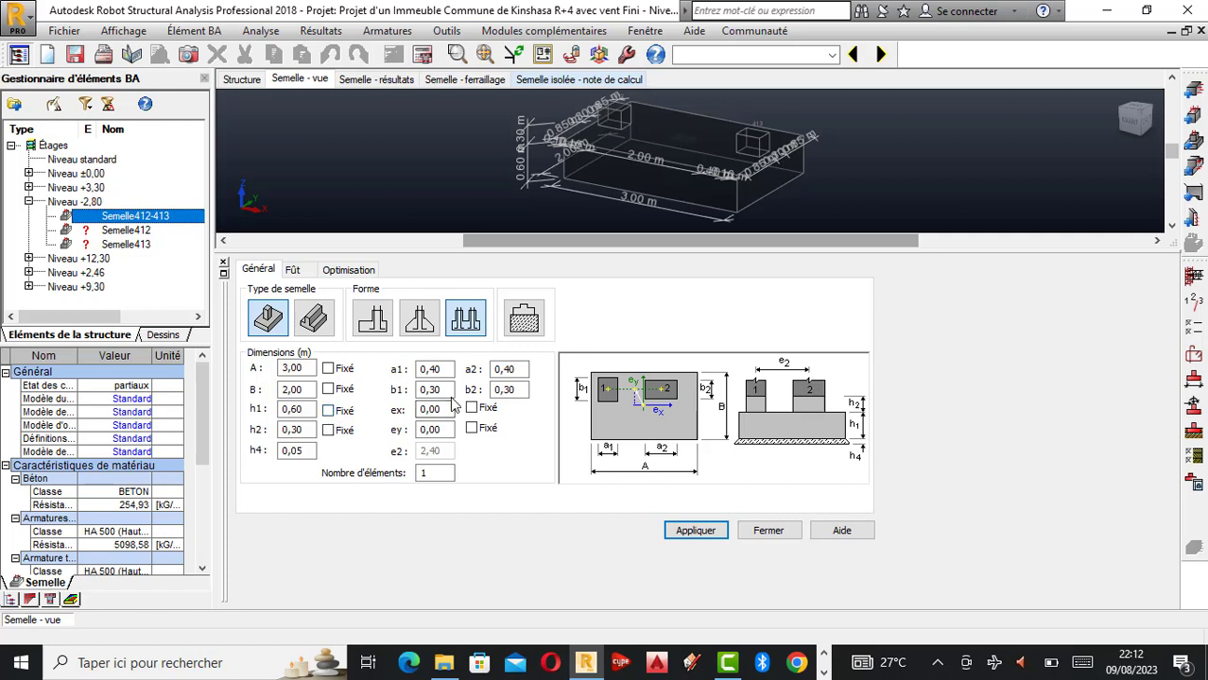
double_click(441, 391)
type("0,")
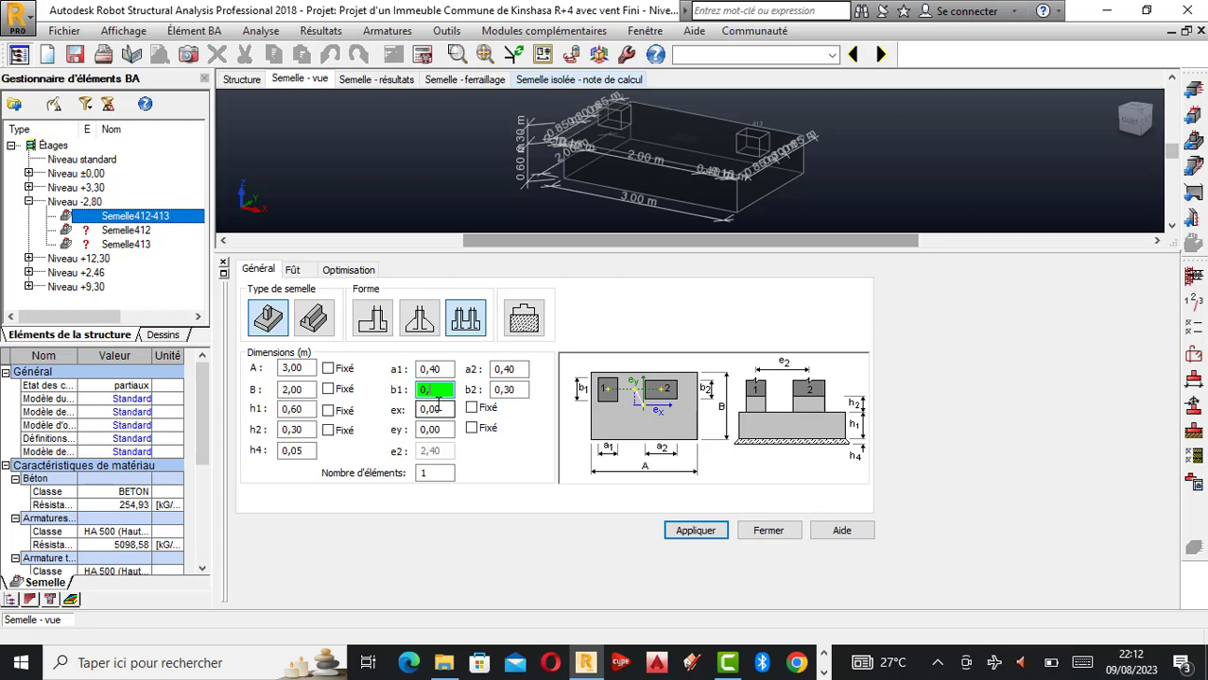
type("40")
left_click(511, 390)
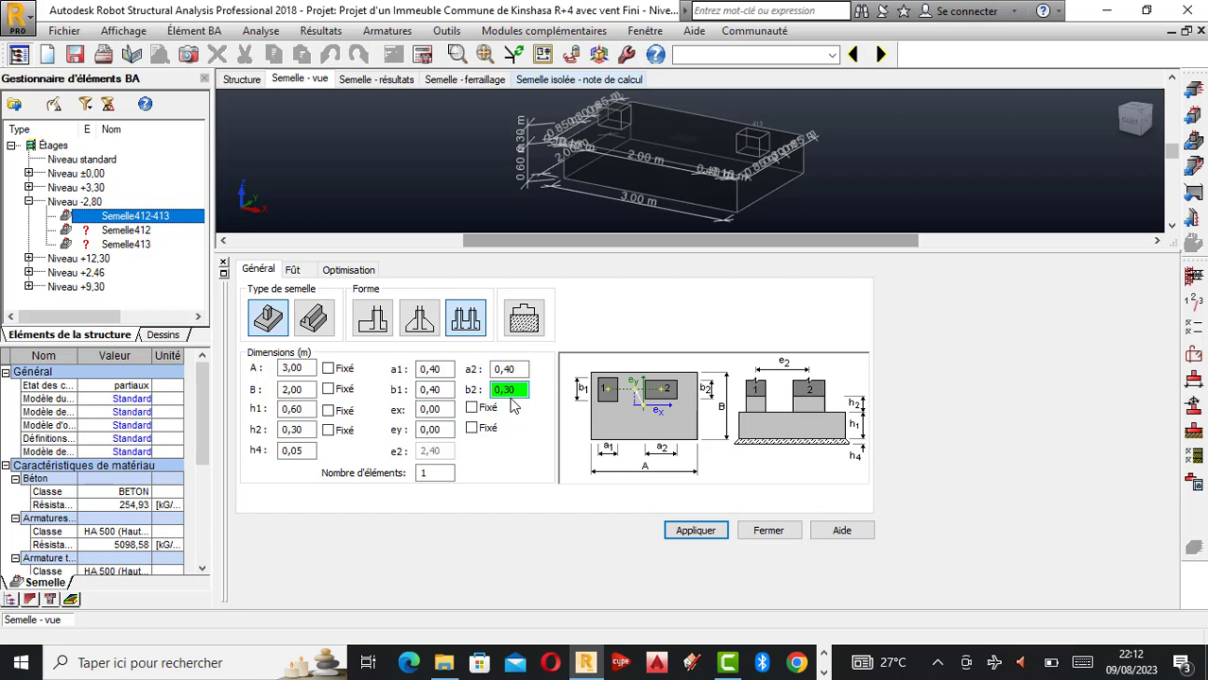
key("BackSpace")
key("BackSpace")
type("40")
- Apply Homothétique as the footing's geometry optimisation and accept the storey parameters without changes
left_click(293, 271)
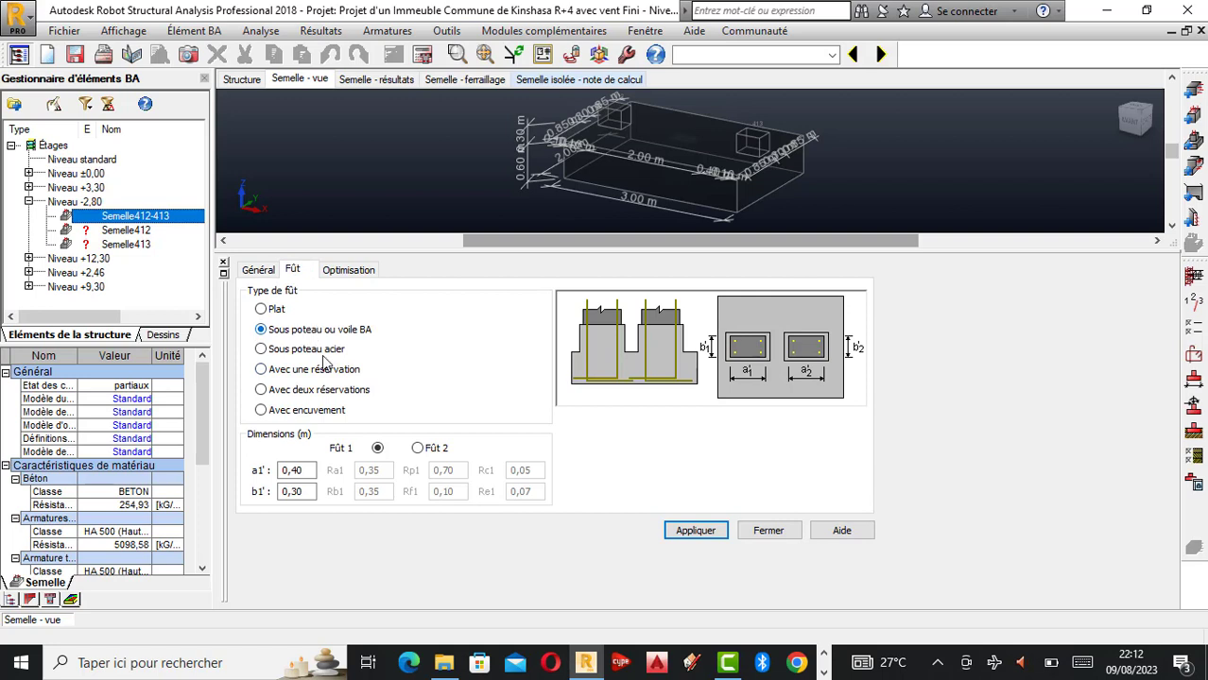
left_click(343, 273)
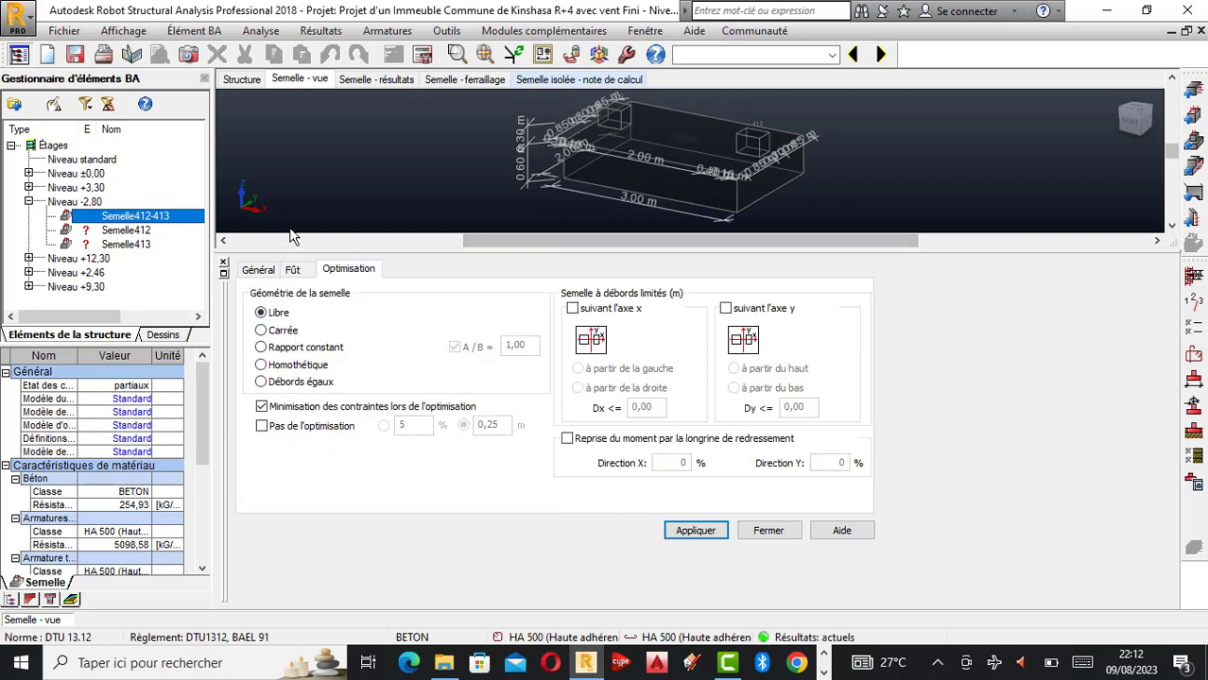
left_click(292, 372)
left_click(699, 532)
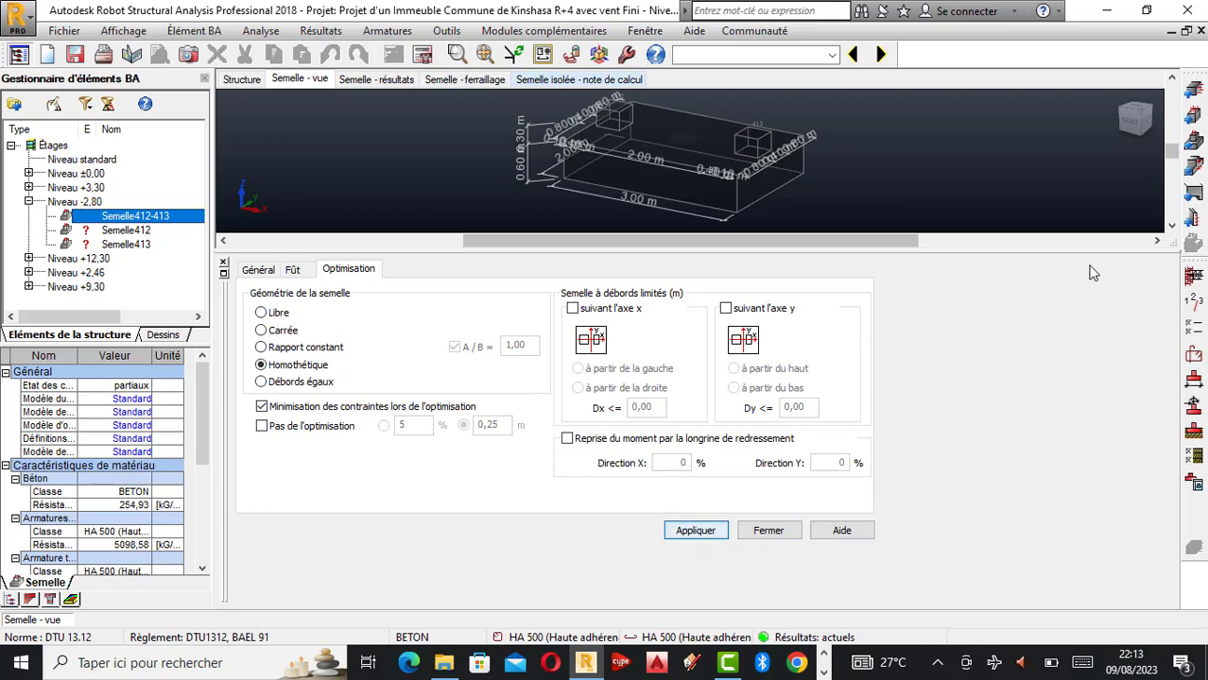
left_click(1195, 301)
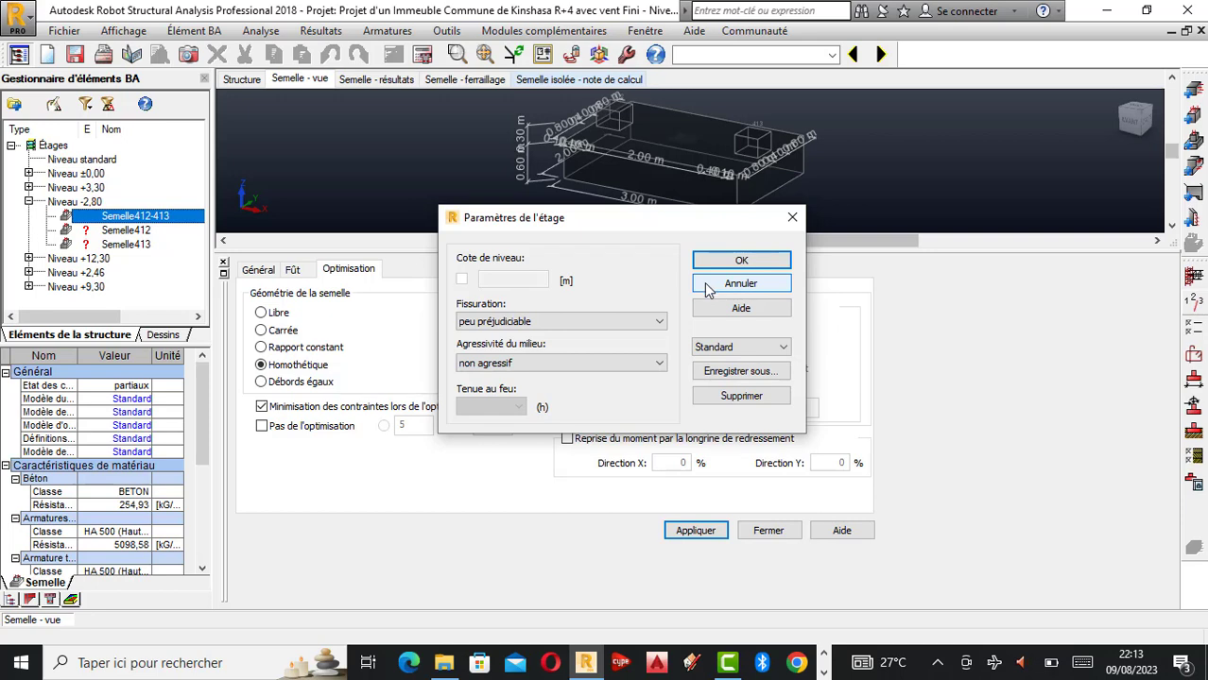
left_click(779, 261)
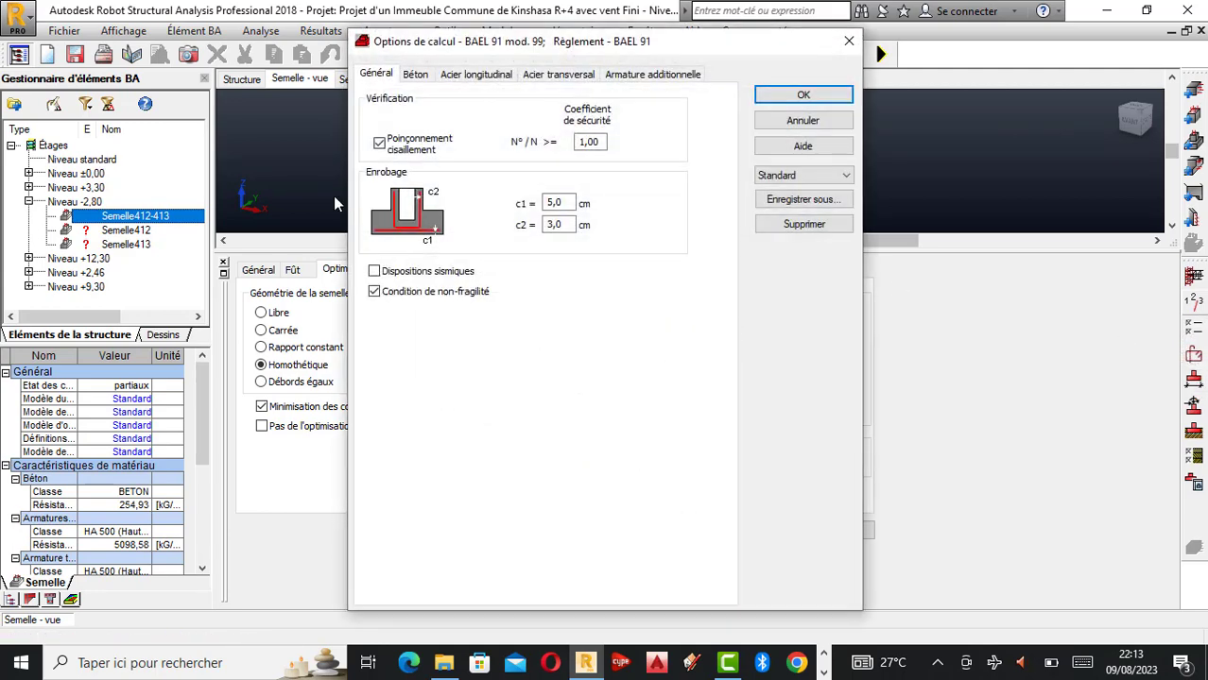
- In the calculation options, set the concrete to BETON25 with a unit weight of 2500 kg/m3 and a 14 mm aggregate diameter
left_click(415, 74)
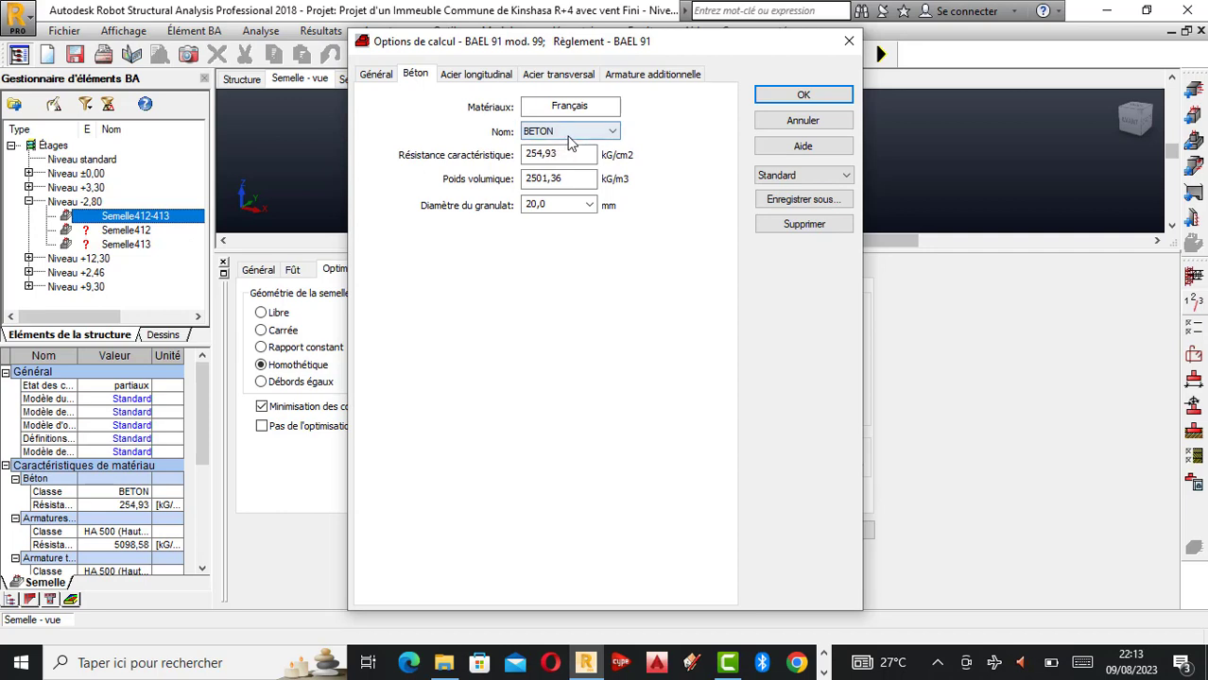
left_click(567, 134)
left_click(561, 172)
double_click(567, 176)
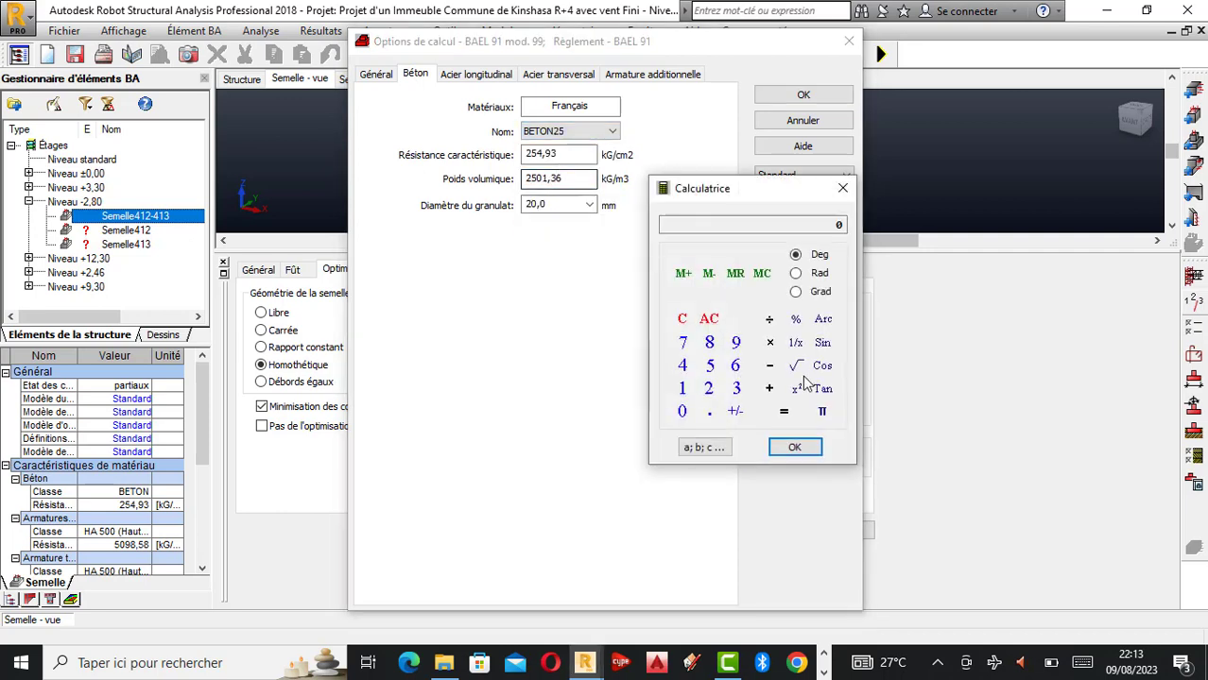
left_click(708, 388)
left_click(709, 366)
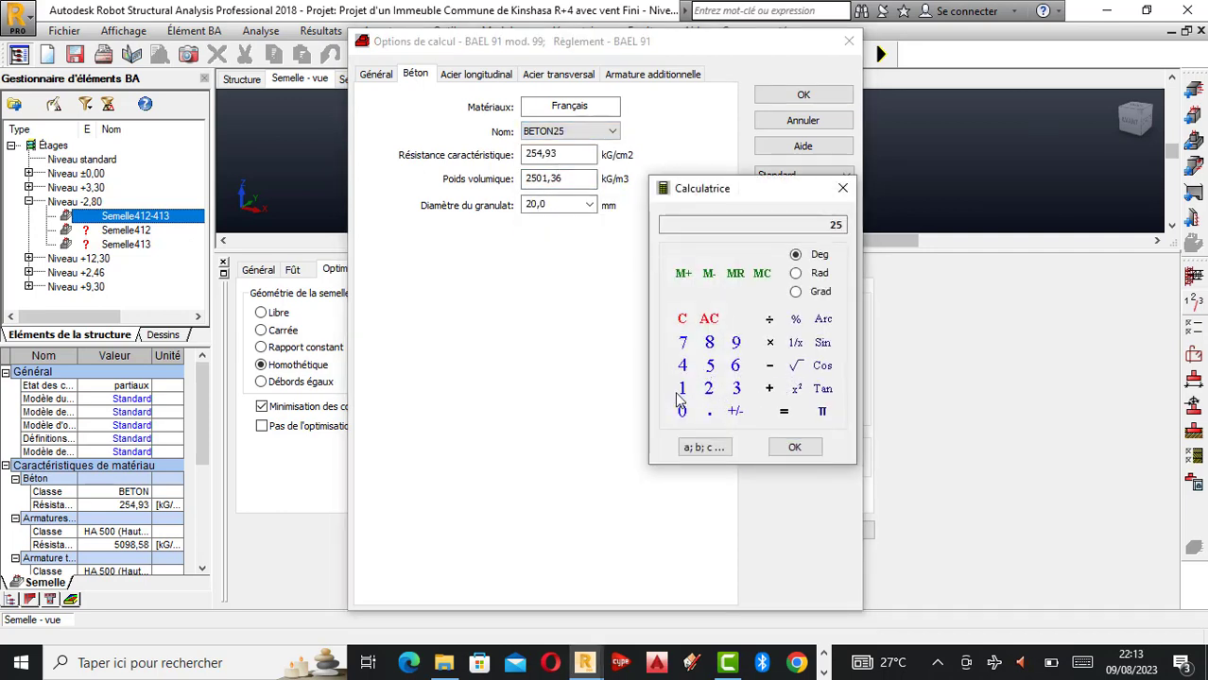
left_click(681, 411)
left_click(681, 411)
left_click(794, 447)
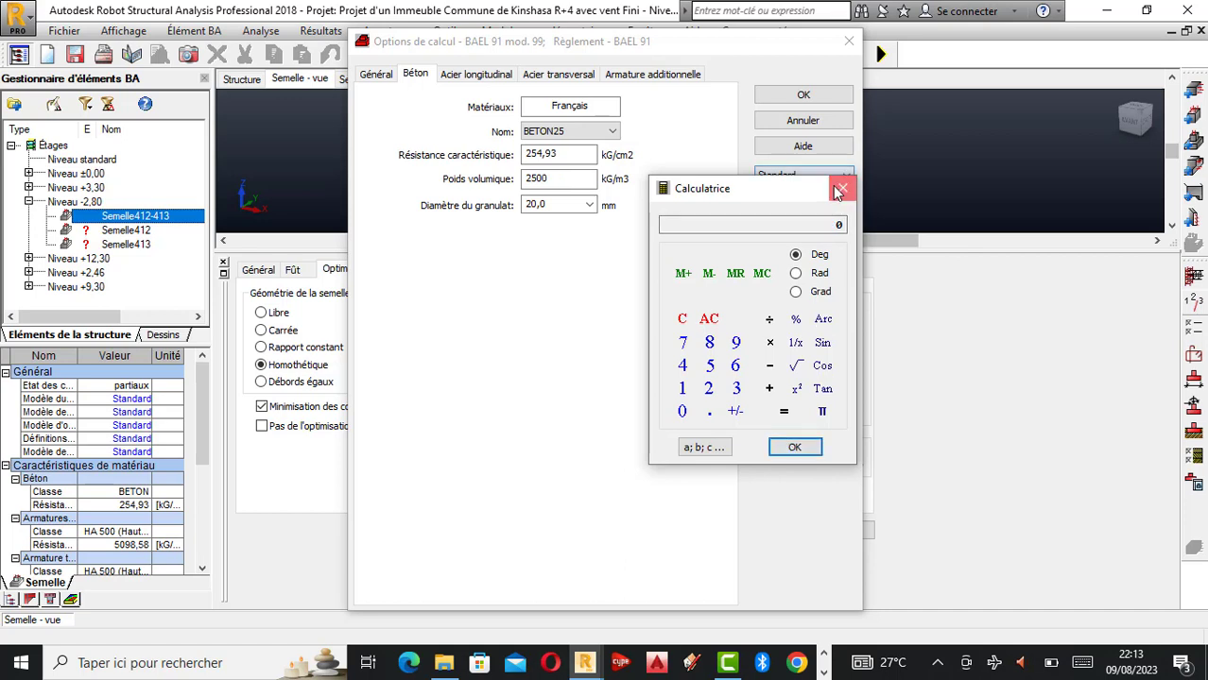
left_click(842, 188)
left_click(589, 204)
left_click(544, 234)
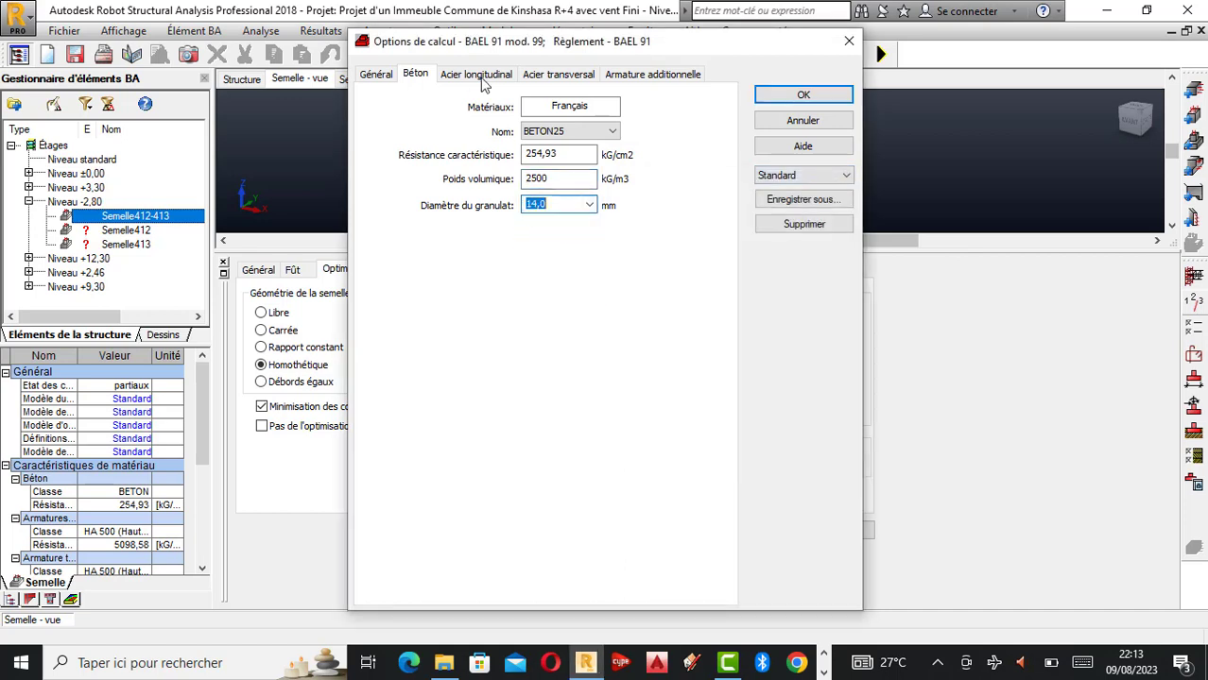
- Set the longitudinal steel class to HA 400 and exclude the 6, 8 and 10 mm bar diameters
left_click(476, 75)
left_click(507, 157)
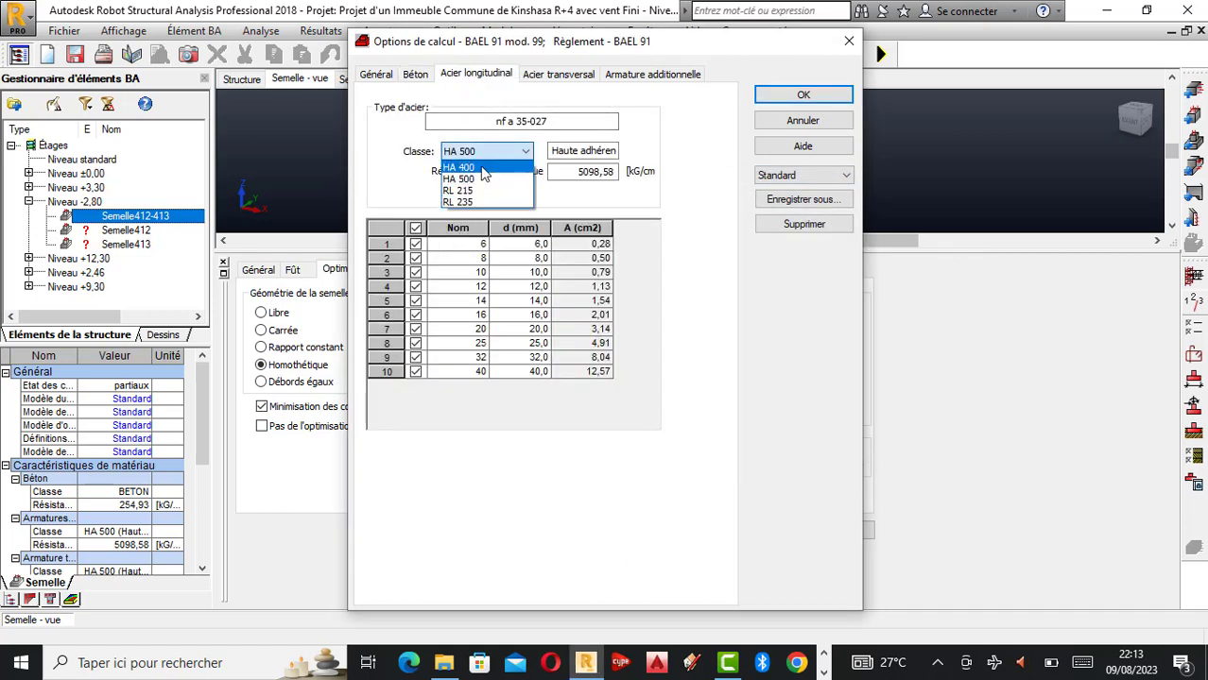
left_click(467, 178)
left_click(416, 245)
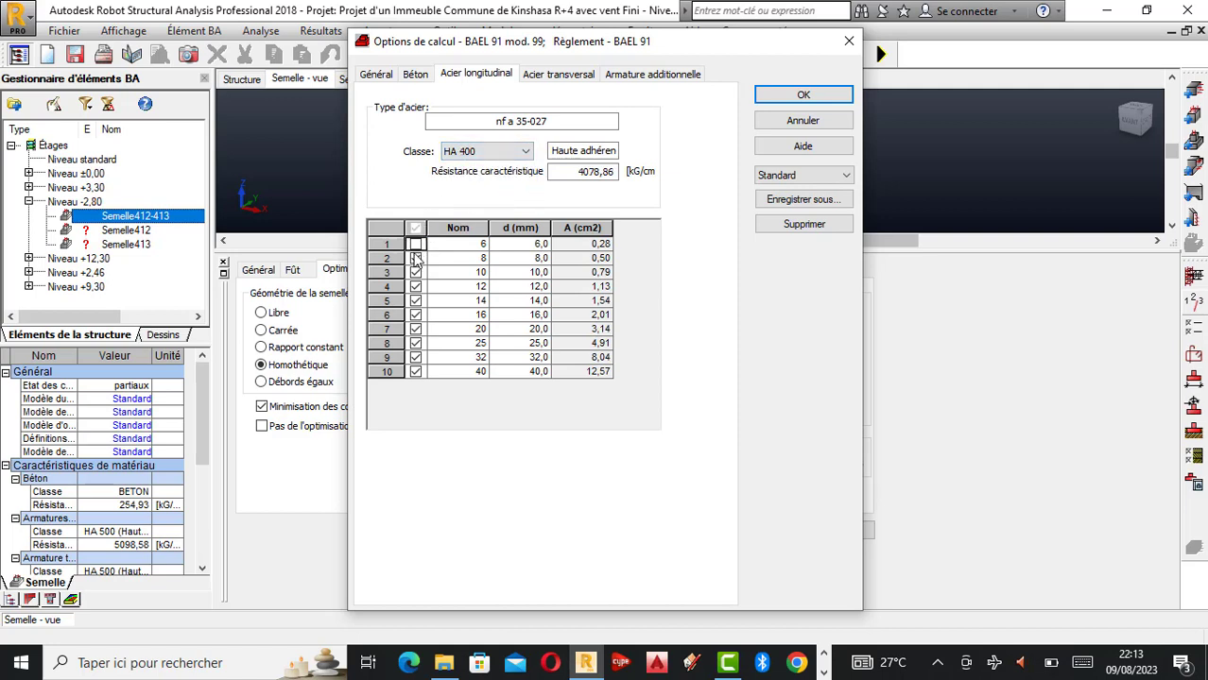
left_click(416, 258)
left_click(416, 273)
- Set the transverse steel class to HA 400, deselect all bar diameters and re-enable the 6 mm diameter
left_click(558, 75)
left_click(508, 151)
left_click(475, 168)
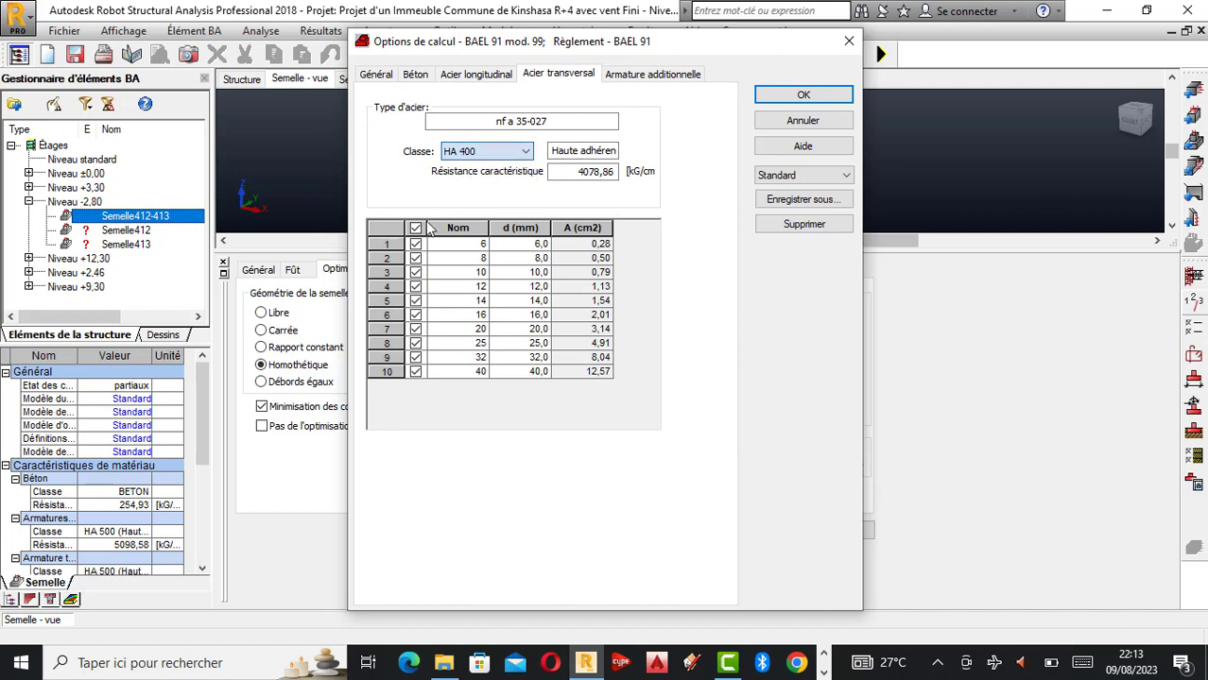
left_click(416, 229)
left_click(416, 244)
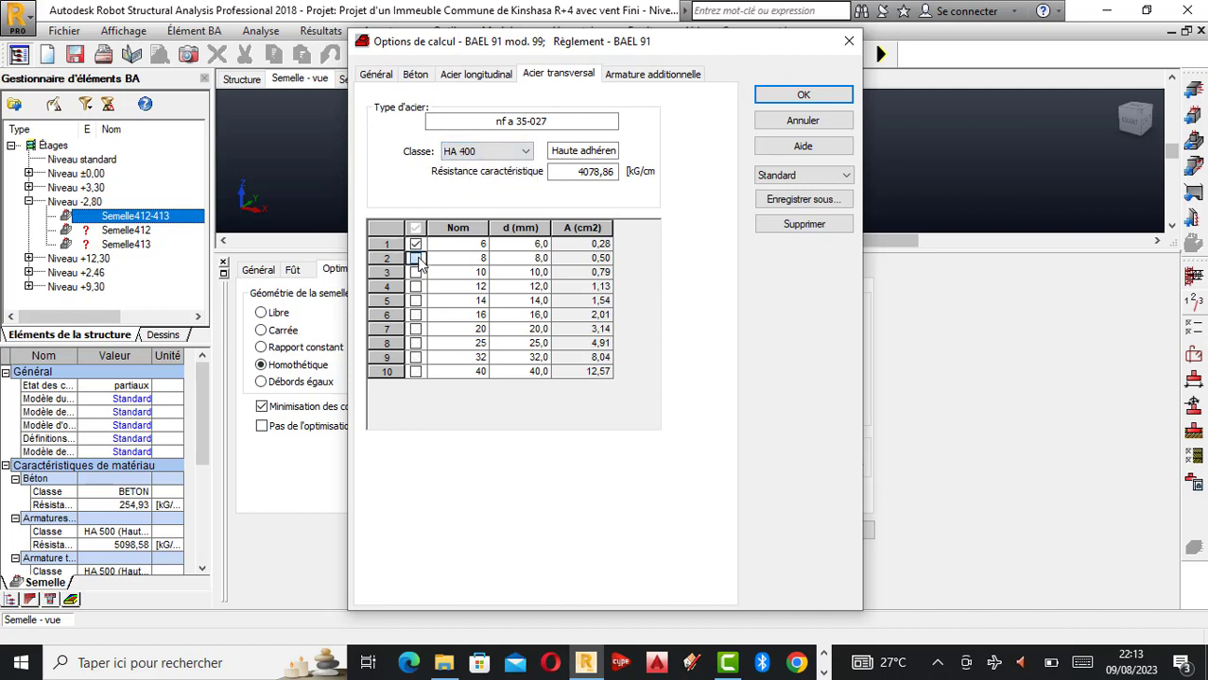
- Set the additional reinforcement to HA 400 steel, exclude the 6, 8, 10 and 12 mm diameters, and accept the calculation options
left_click(676, 76)
left_click(522, 151)
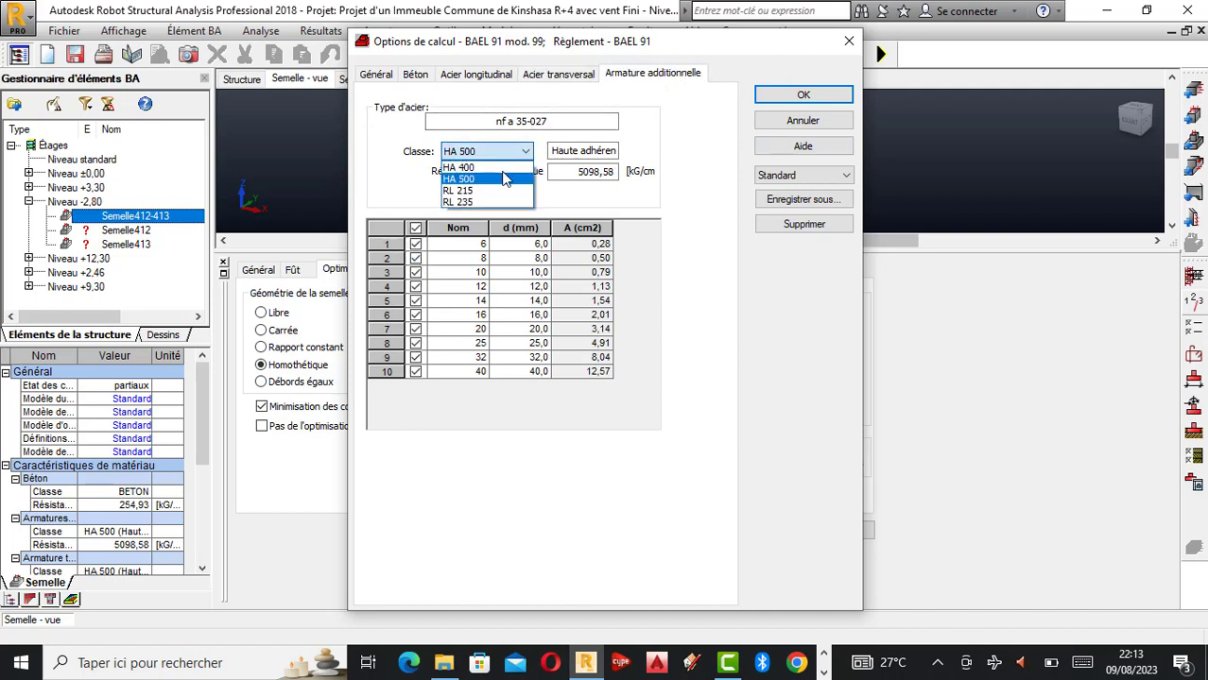
left_click(475, 167)
left_click(416, 243)
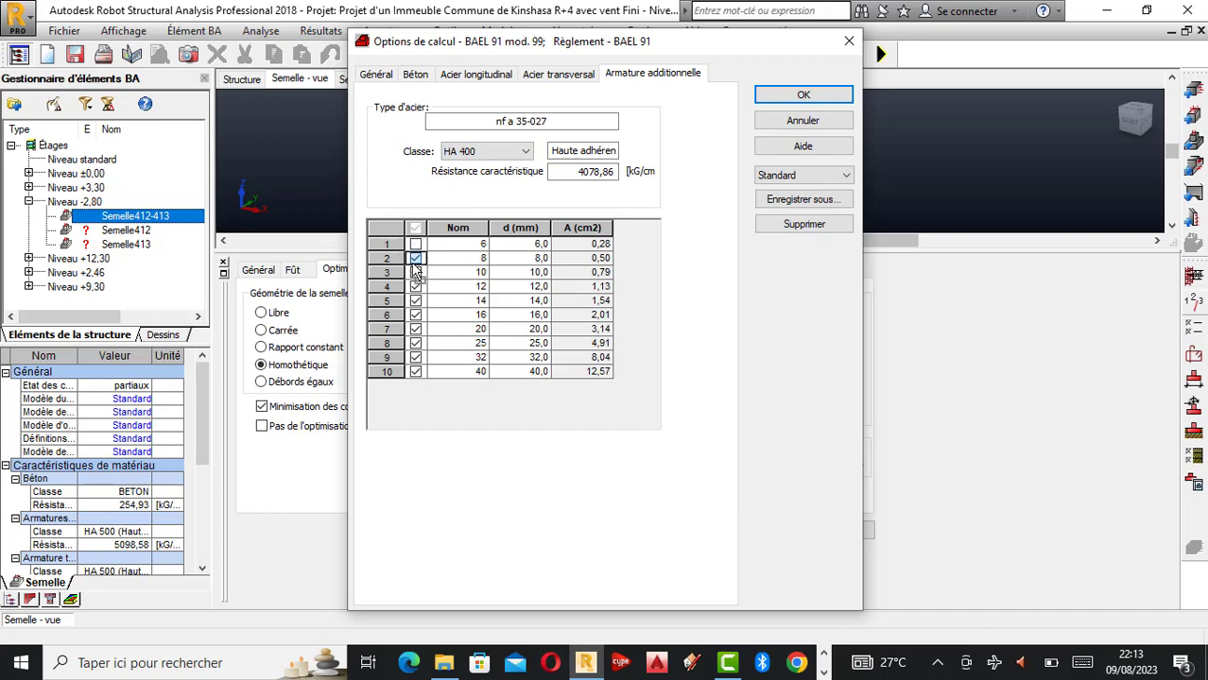
left_click(416, 258)
left_click(416, 273)
left_click(415, 286)
left_click(815, 93)
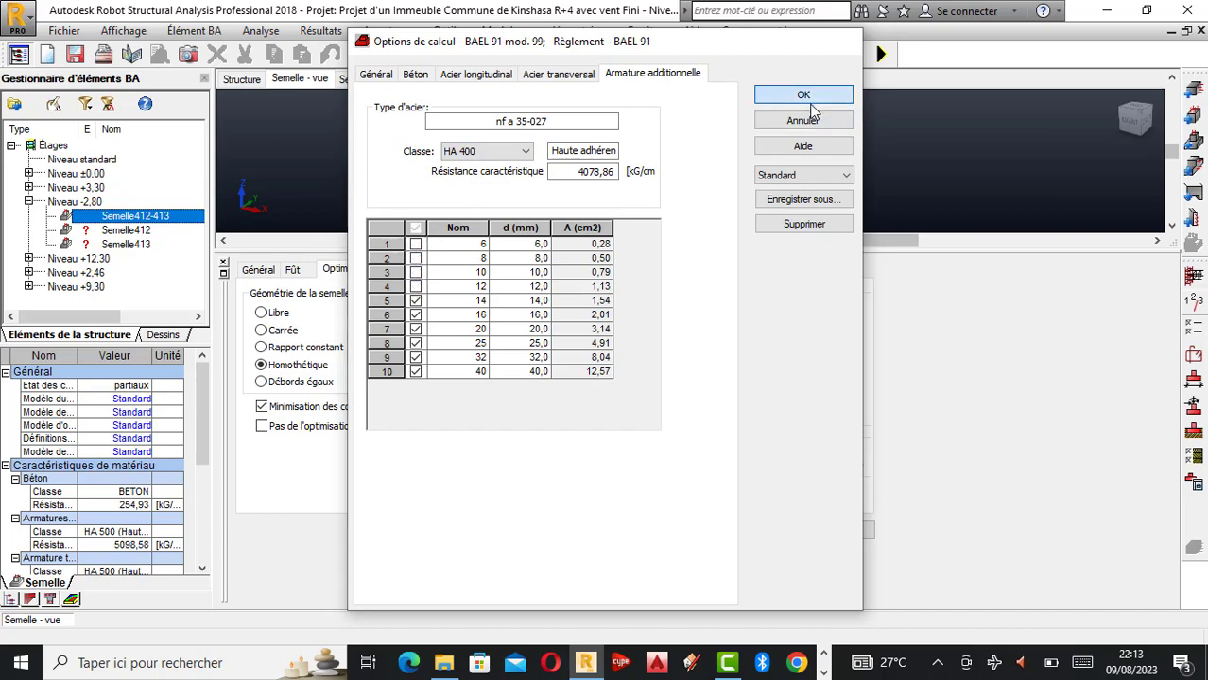
- In the footing's reinforcement layout, fix the minimum and maximum bar spacing of both layers at 0,12 m, leaving the advanced options unchanged
left_click(1194, 357)
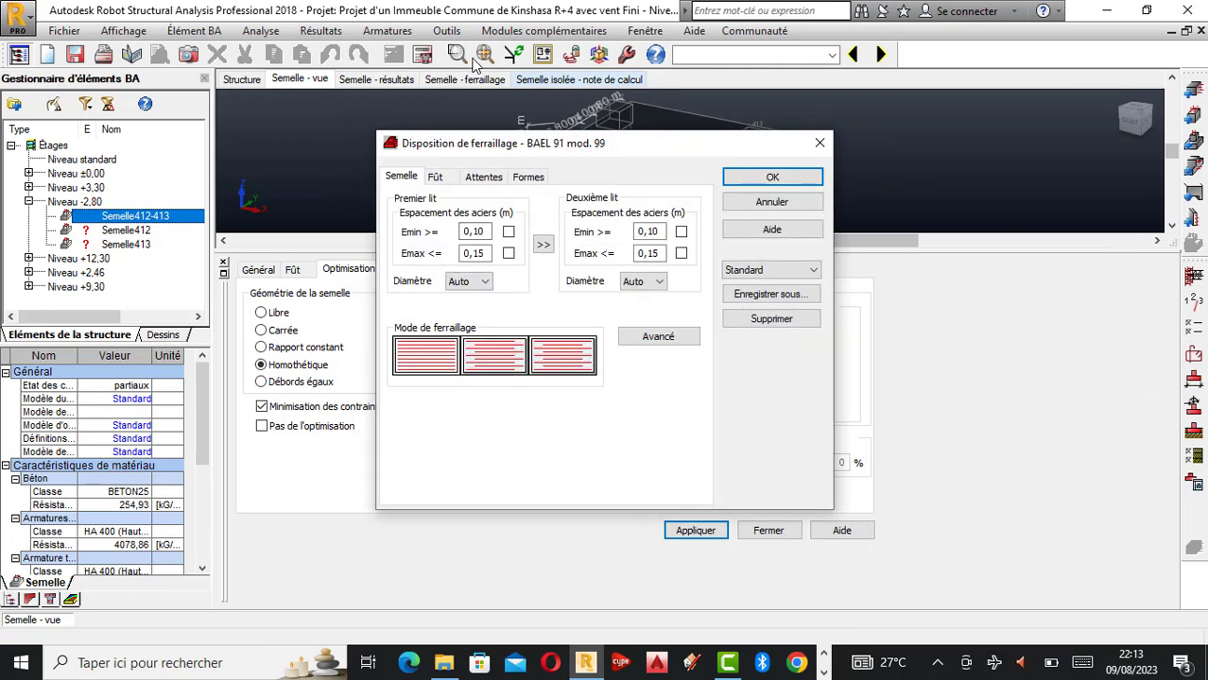
double_click(478, 231)
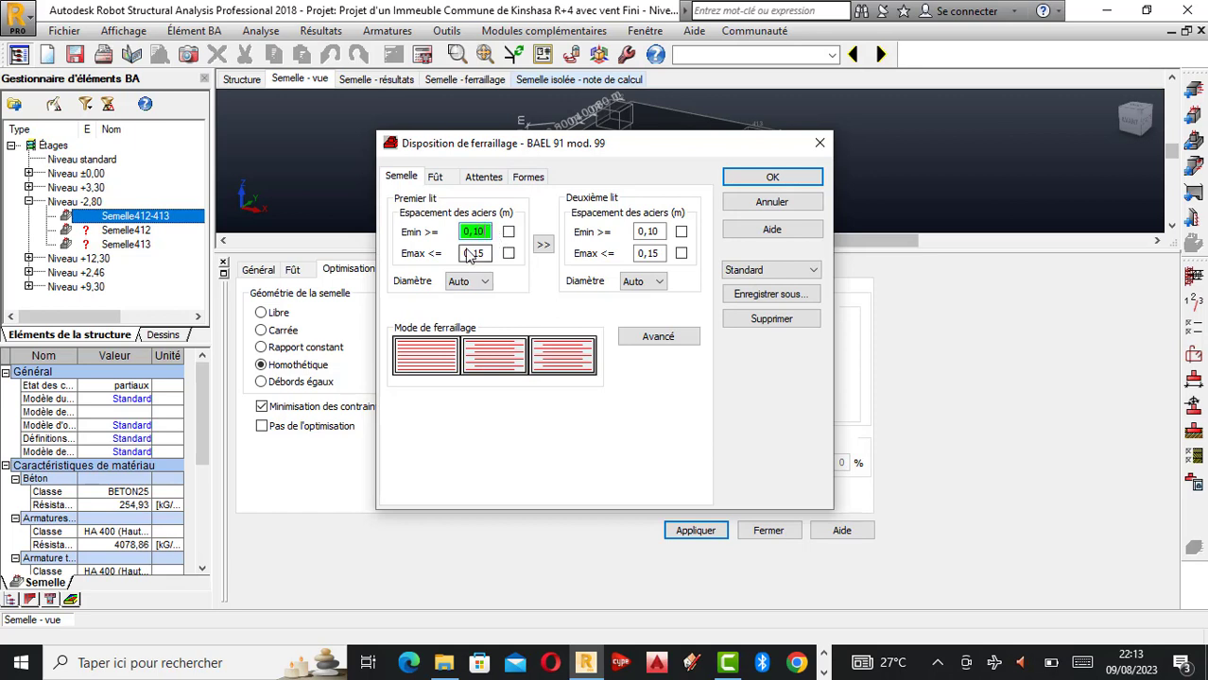
key("BackSpace")
type("2")
double_click(473, 254)
key("BackSpace")
type("2")
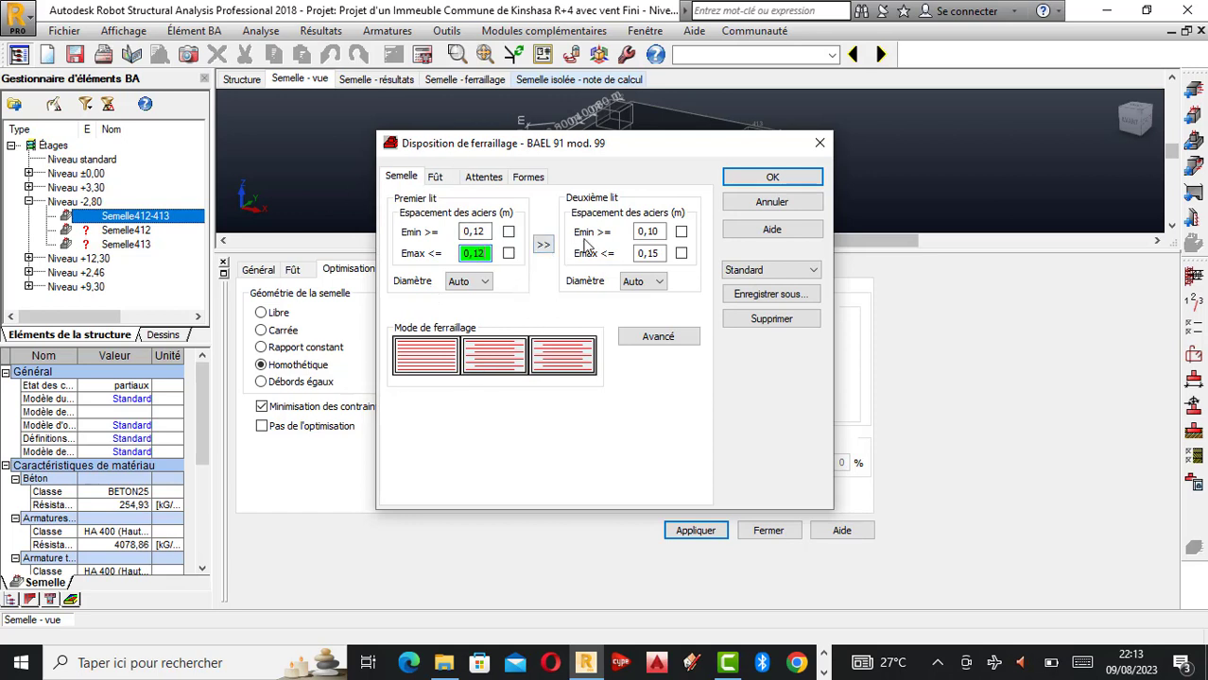
left_click(508, 232)
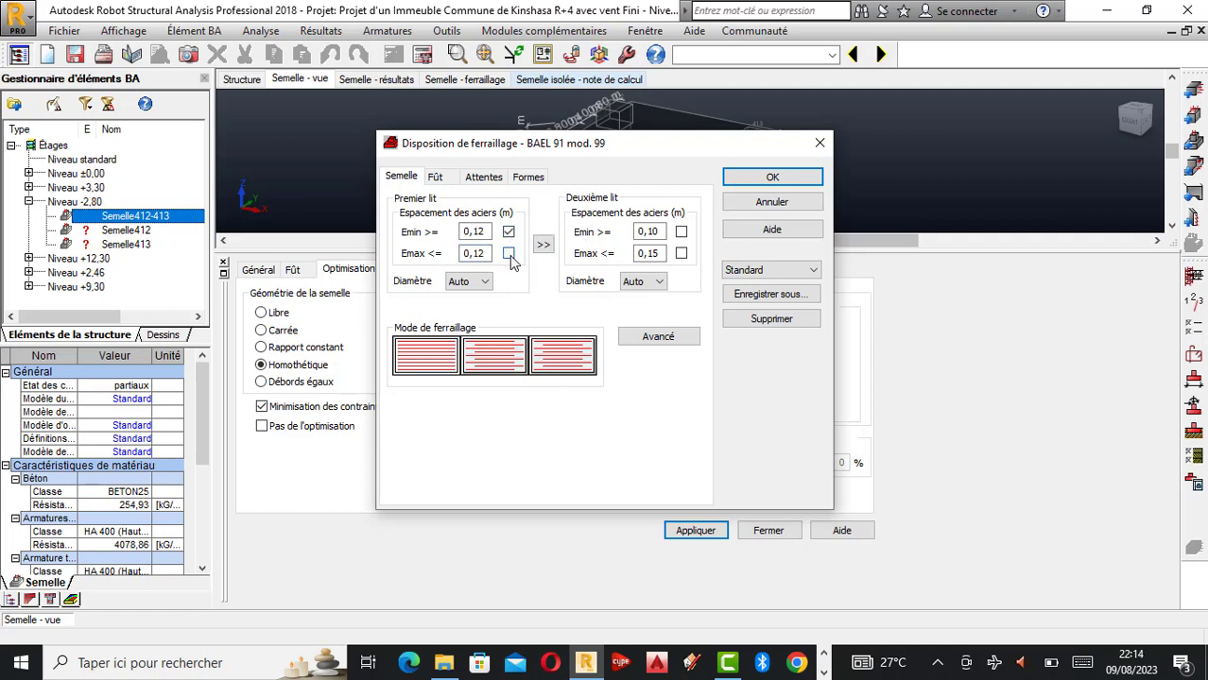
left_click(509, 253)
left_click(544, 245)
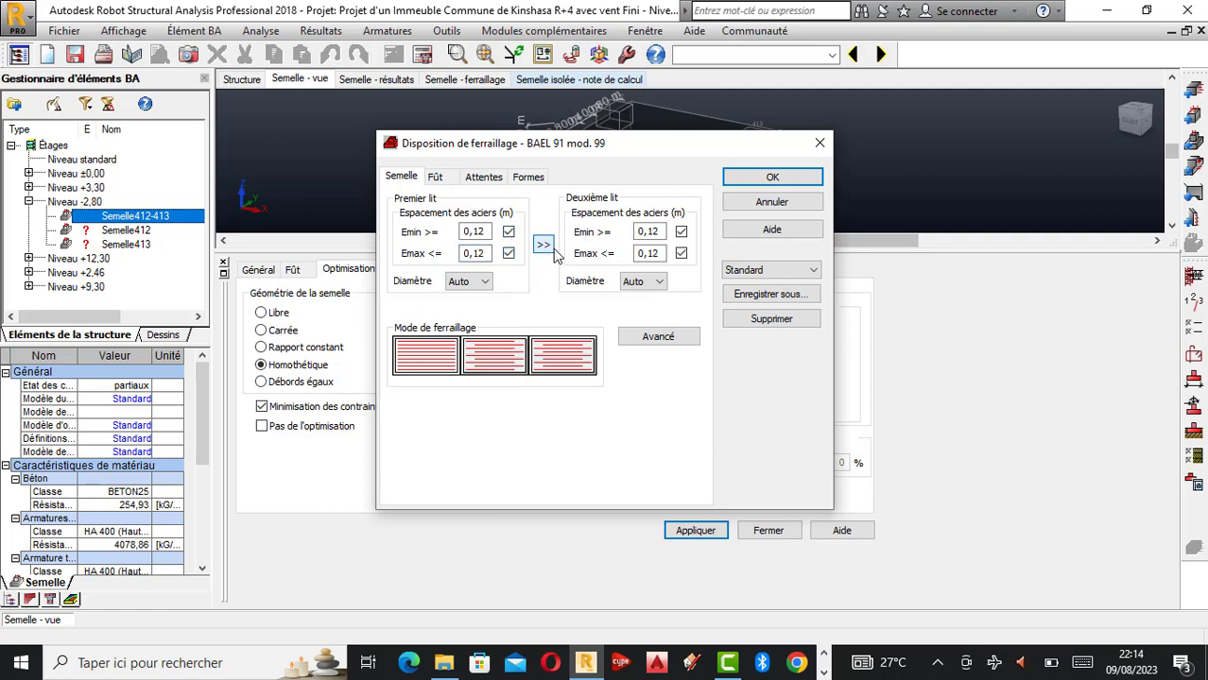
left_click(678, 337)
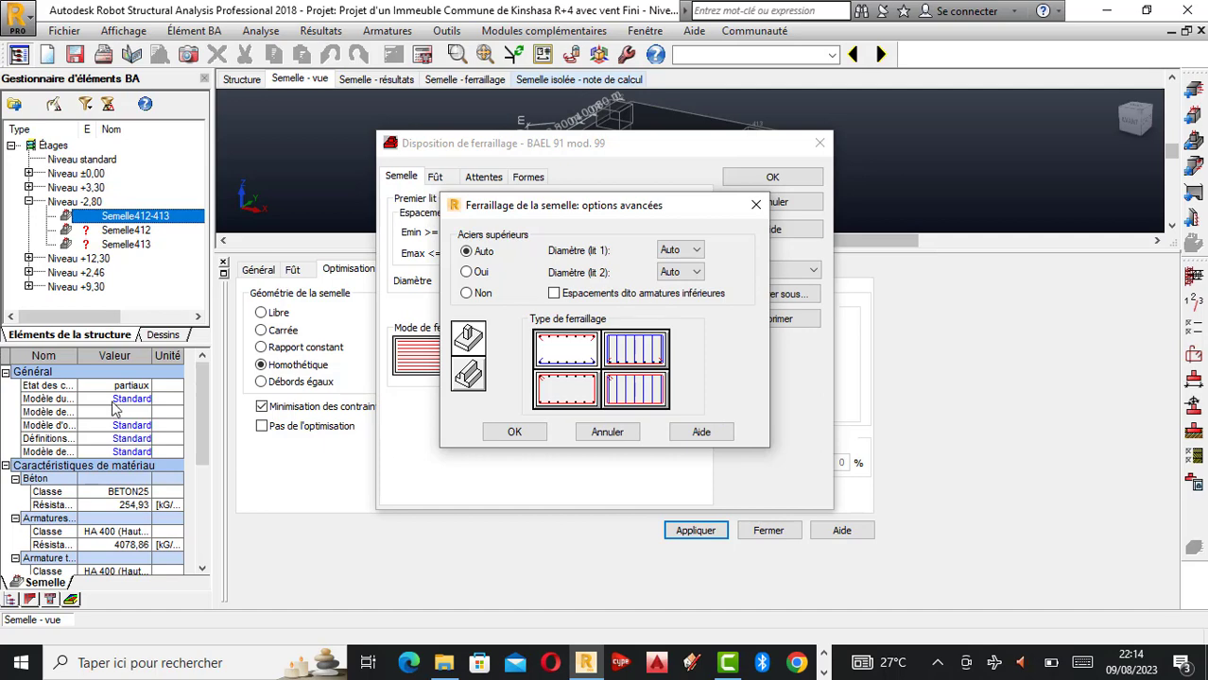
left_click(529, 437)
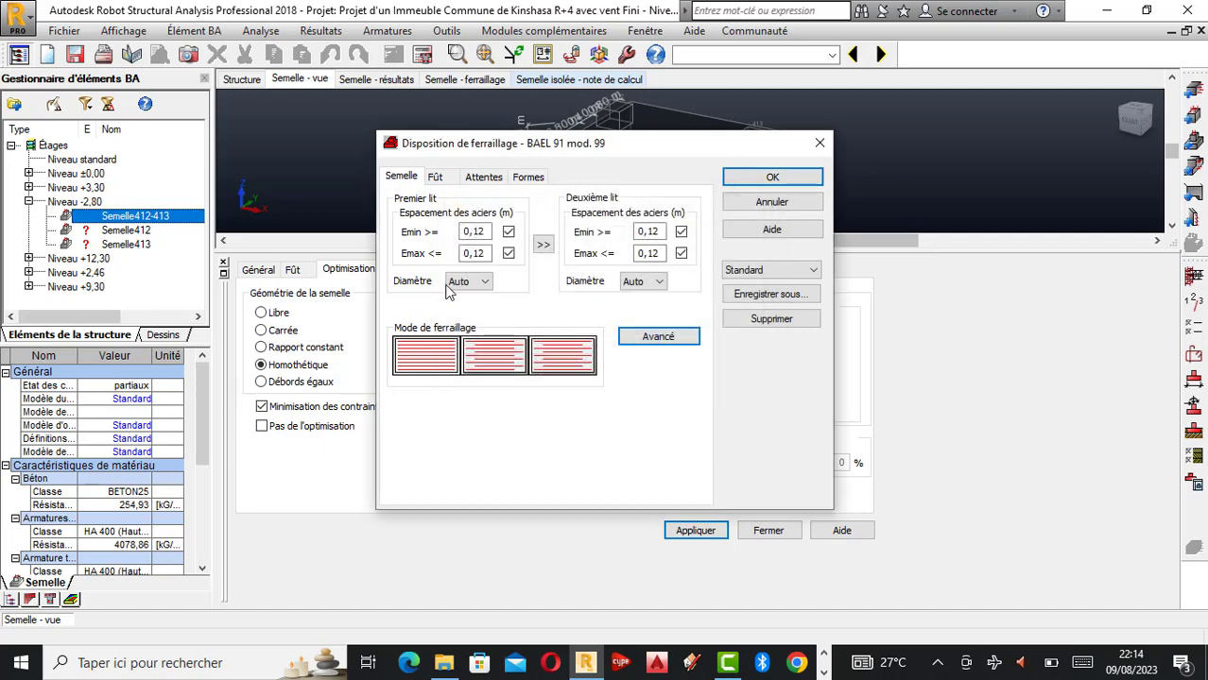
- Choose the second reinforcement mode for the column shafts with n2 at 15, and set the starter bars' minimum length to 0,80 m
left_click(437, 178)
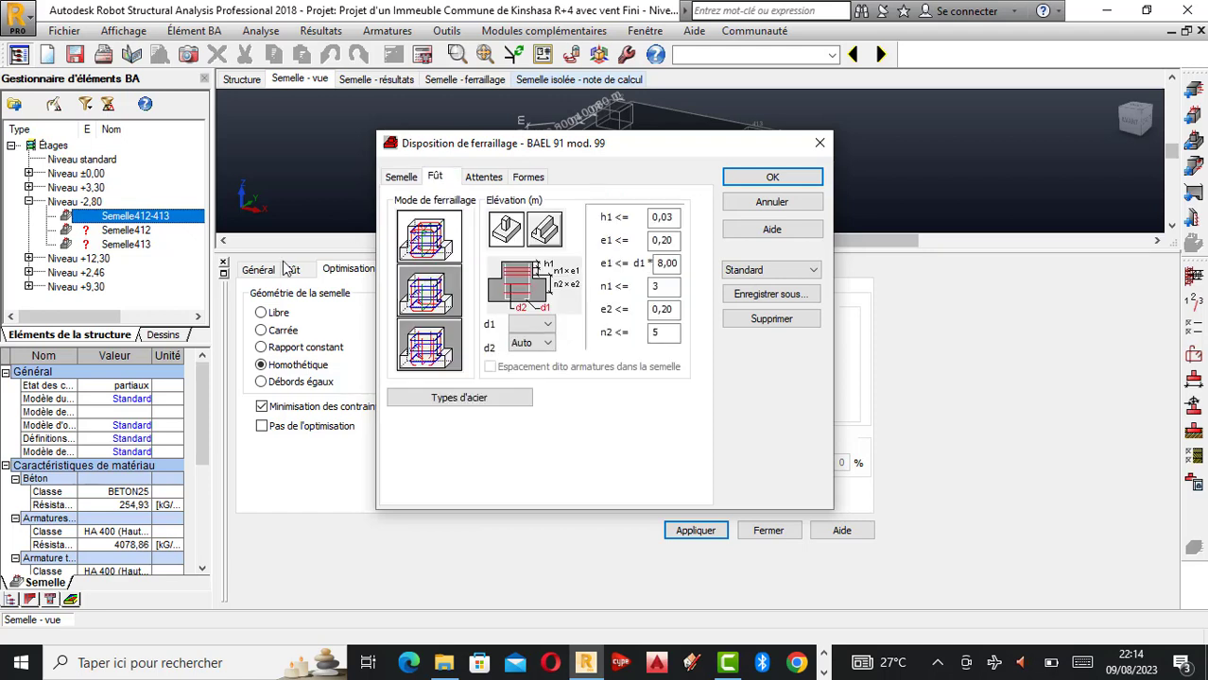
left_click(437, 302)
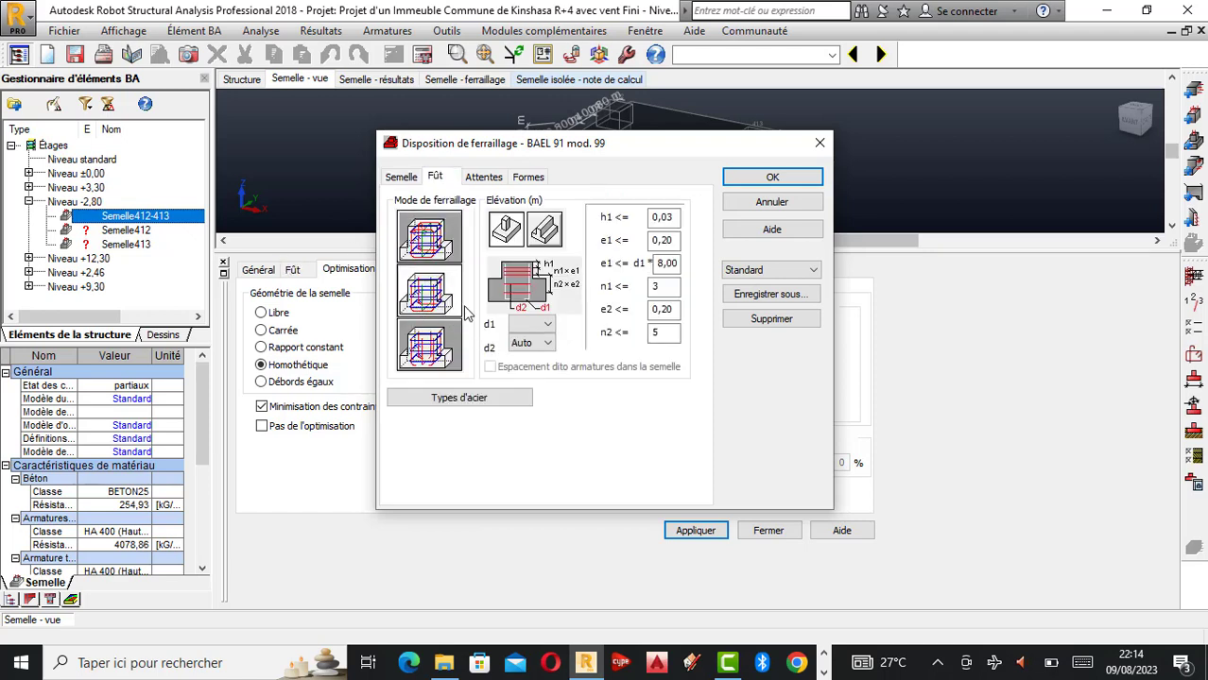
left_click(668, 334)
key("BackSpace")
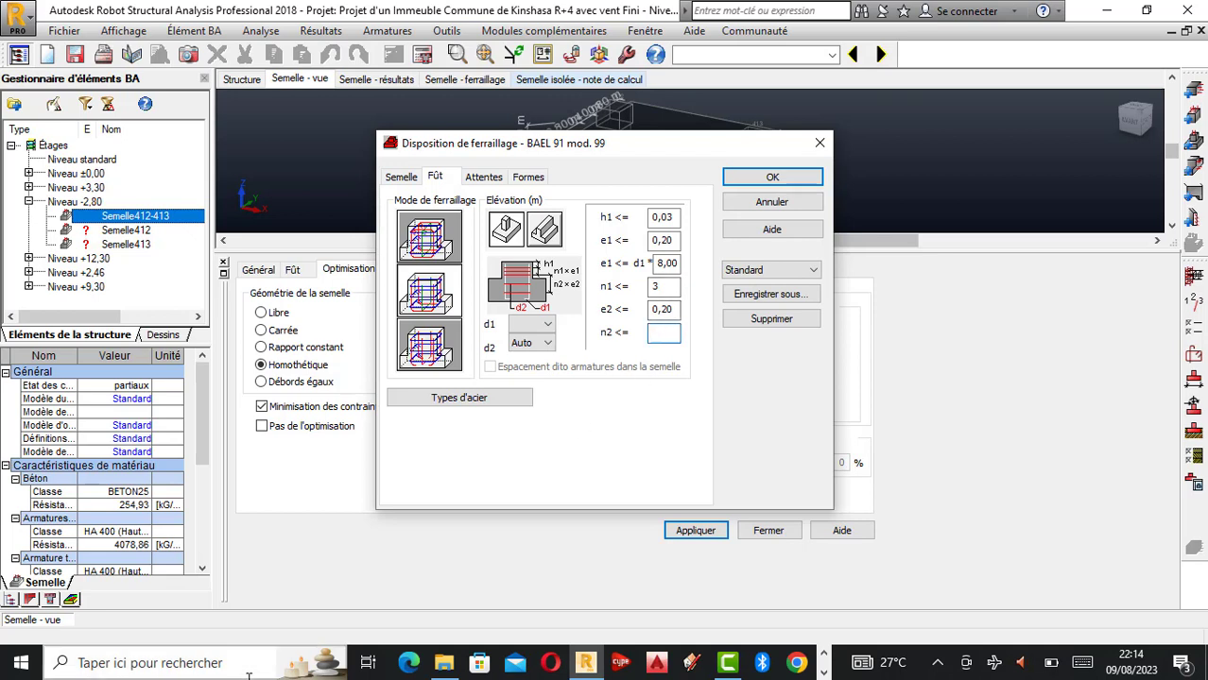
type("15")
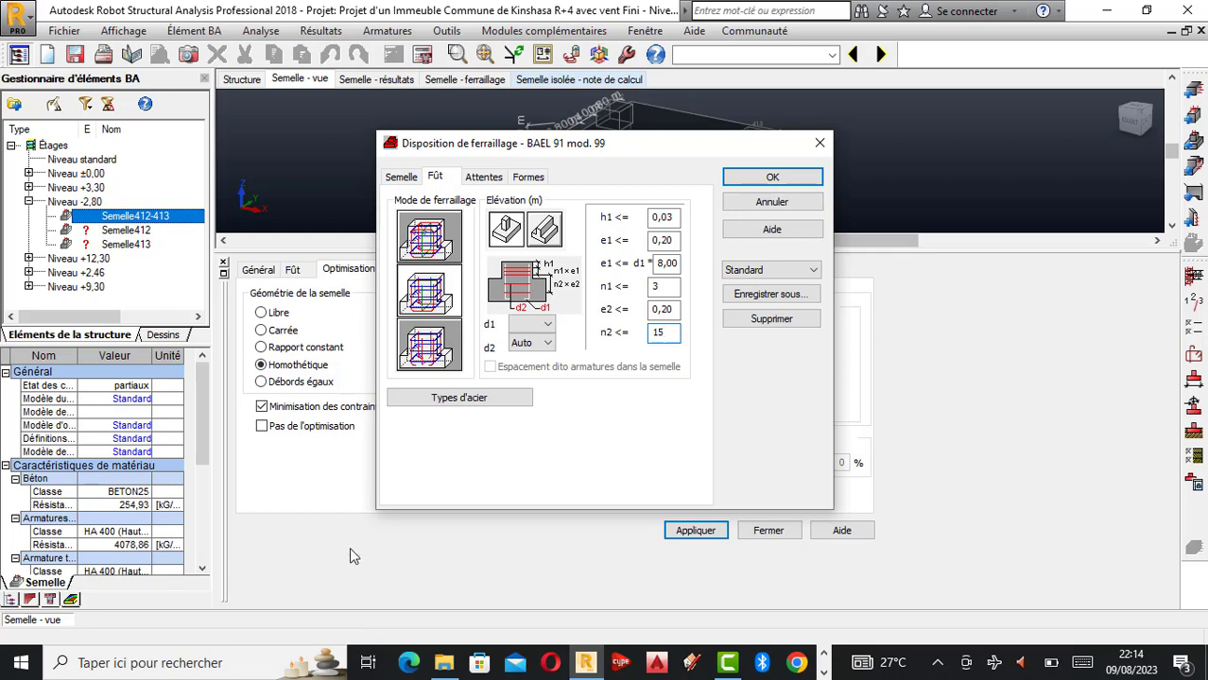
left_click(668, 293)
left_click(482, 178)
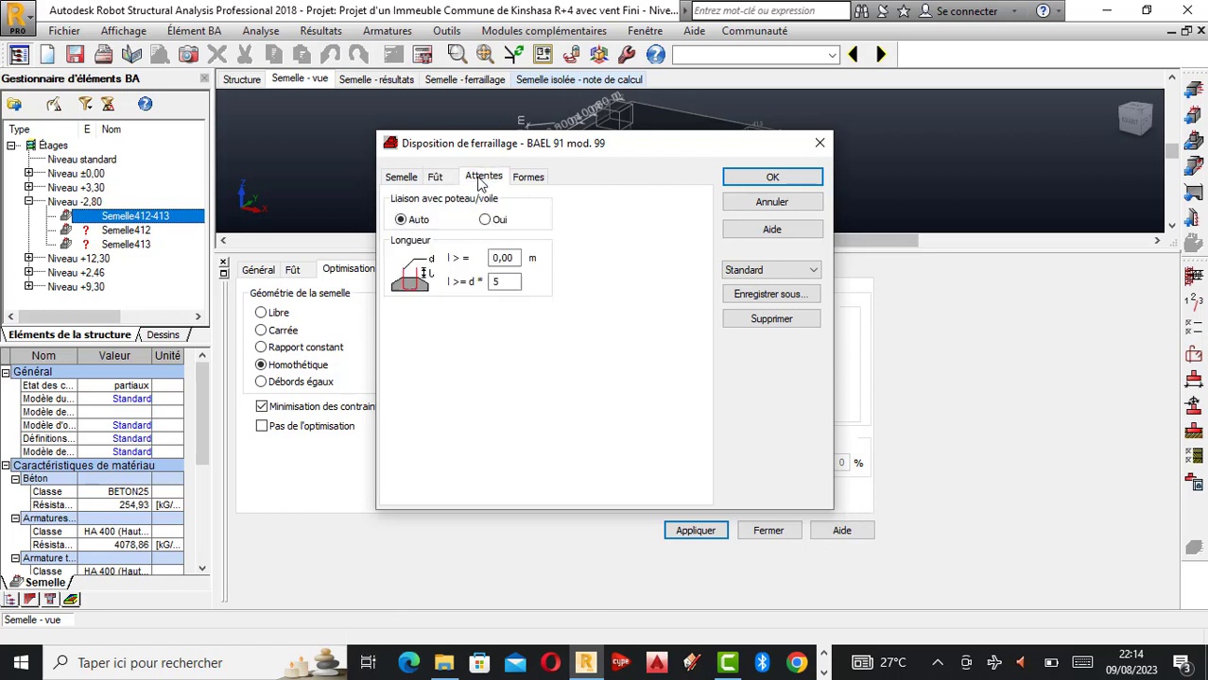
double_click(516, 259)
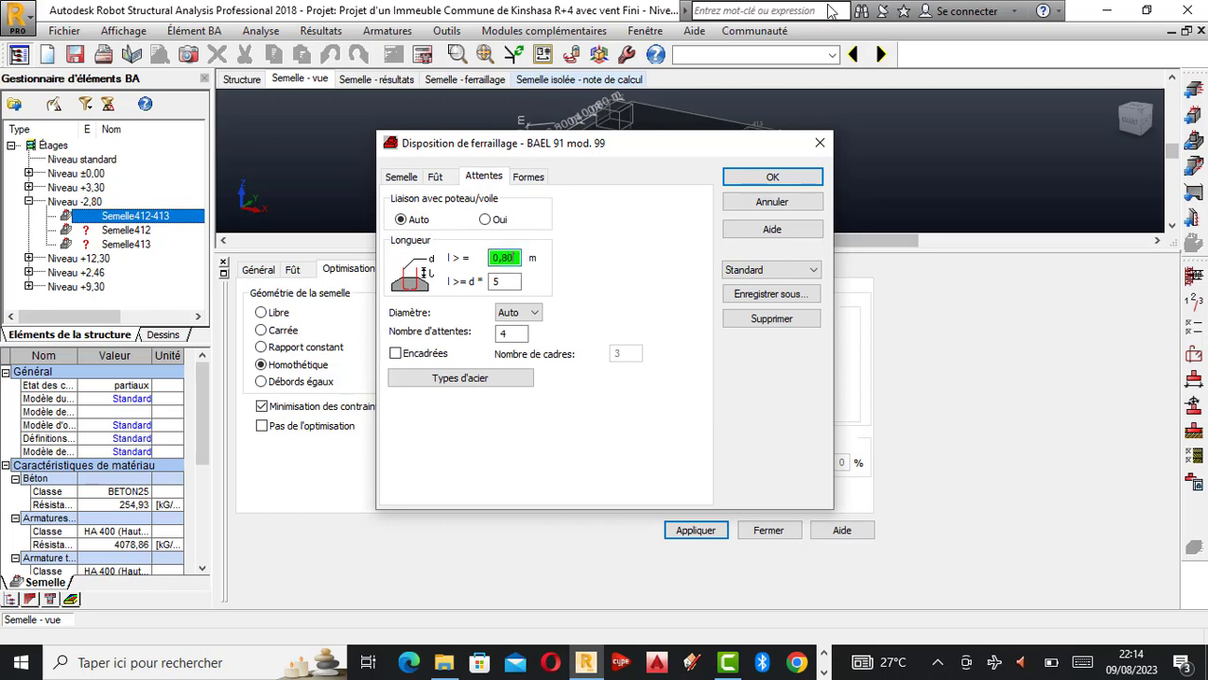
- Give the main bars 90° hooks at both ends, not only when necessary, enable the minimum hook base length in cm, and accept the layout
left_click(533, 179)
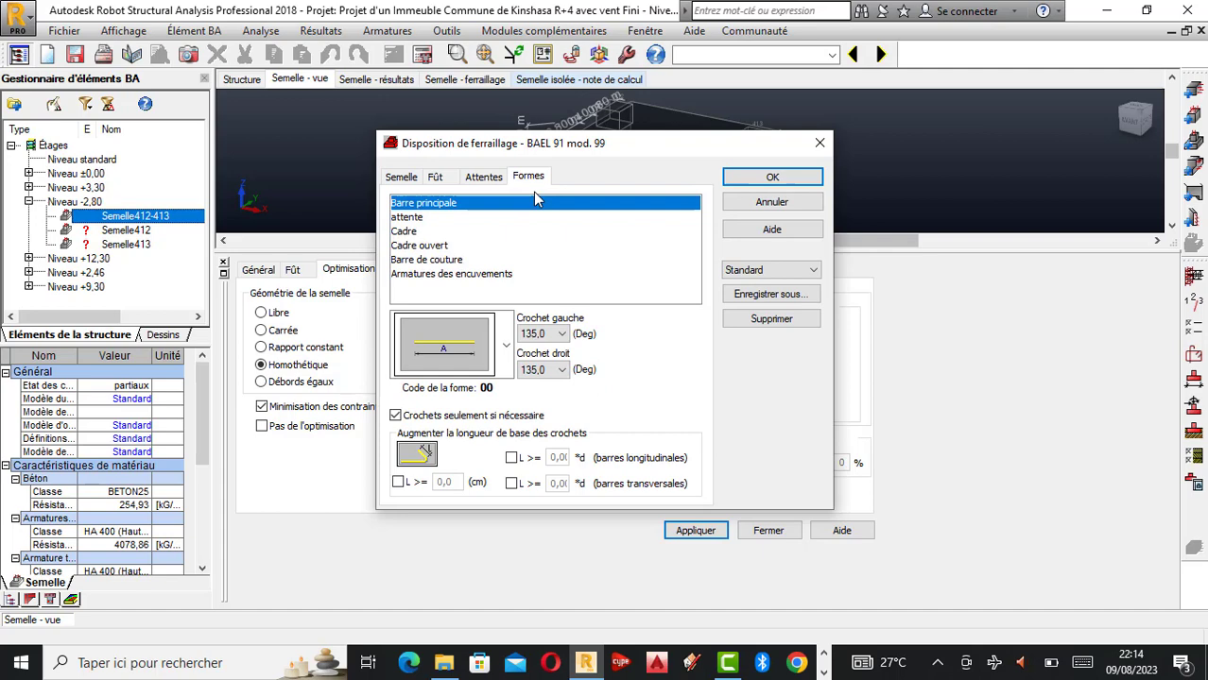
left_click(556, 337)
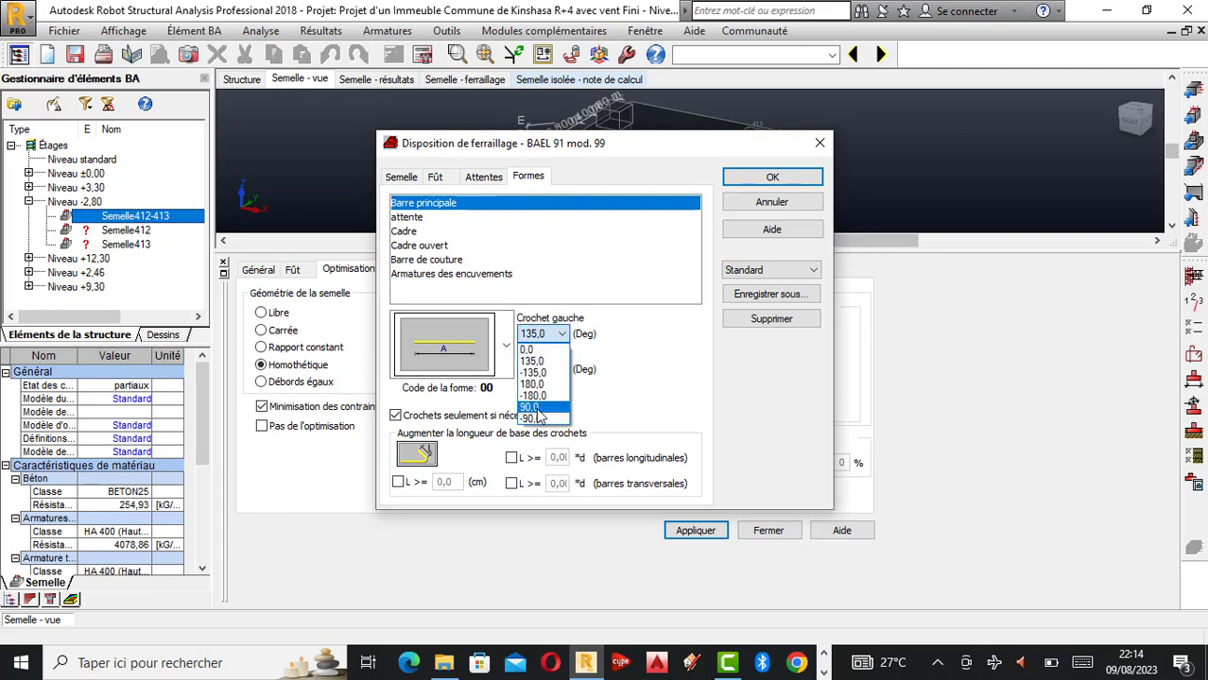
left_click(532, 408)
left_click(544, 369)
left_click(531, 443)
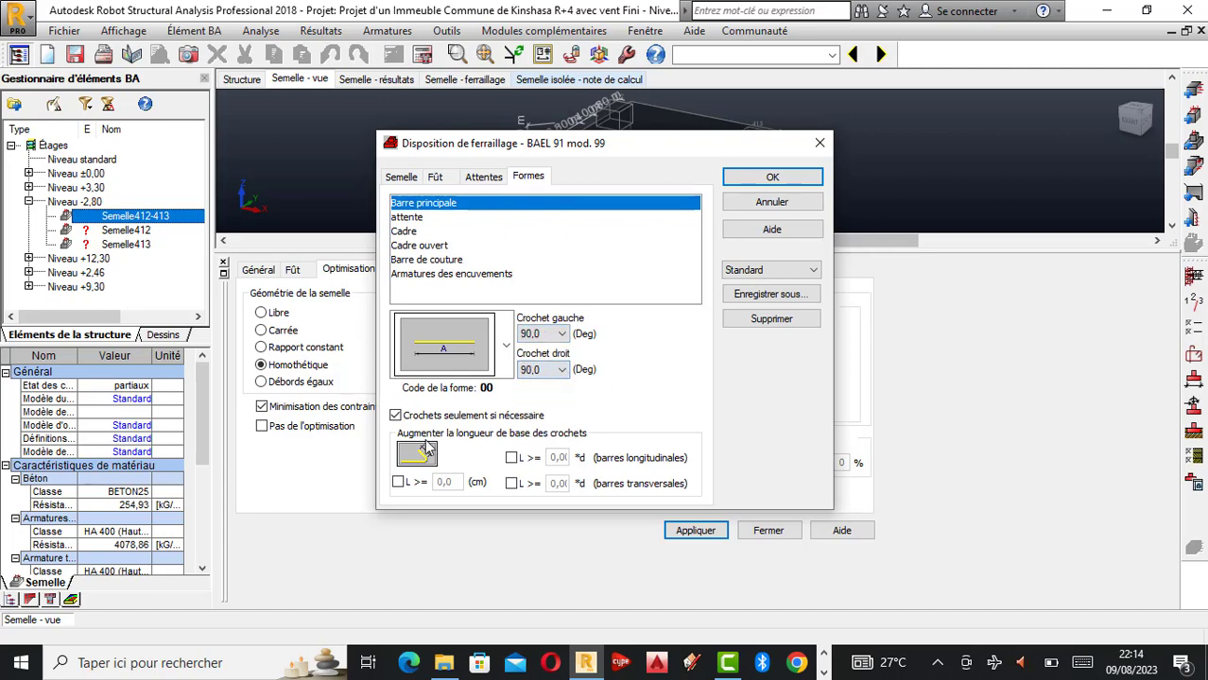
left_click(395, 415)
left_click(398, 482)
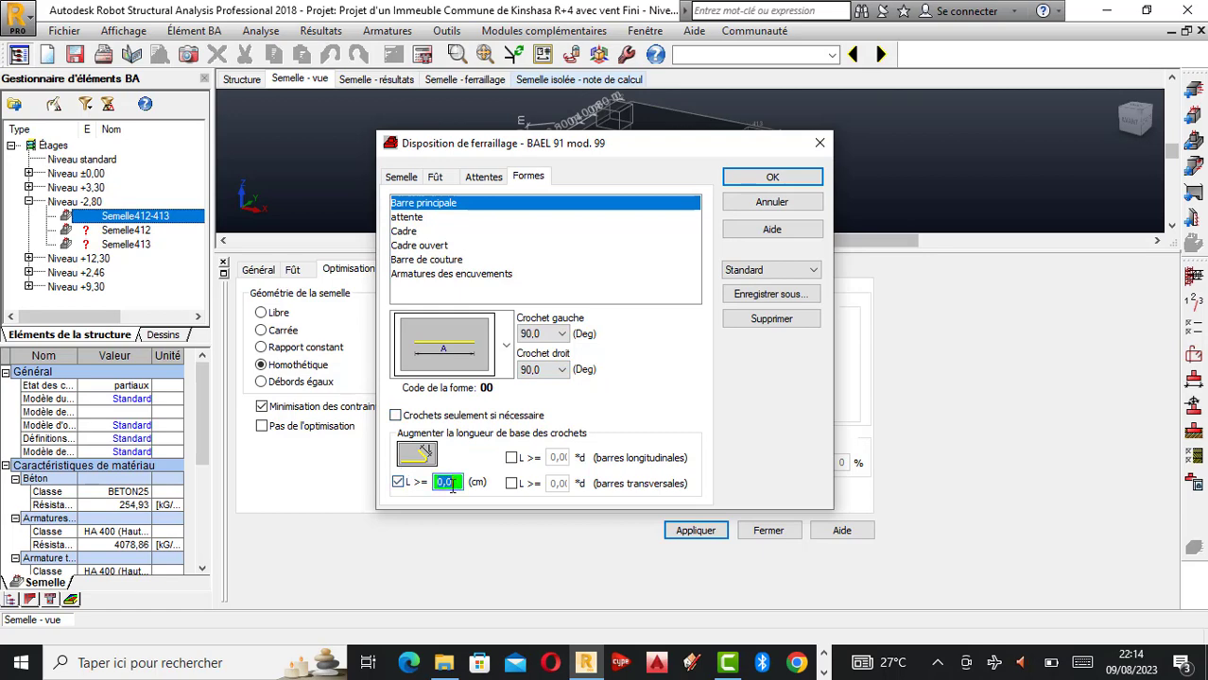
left_click(771, 177)
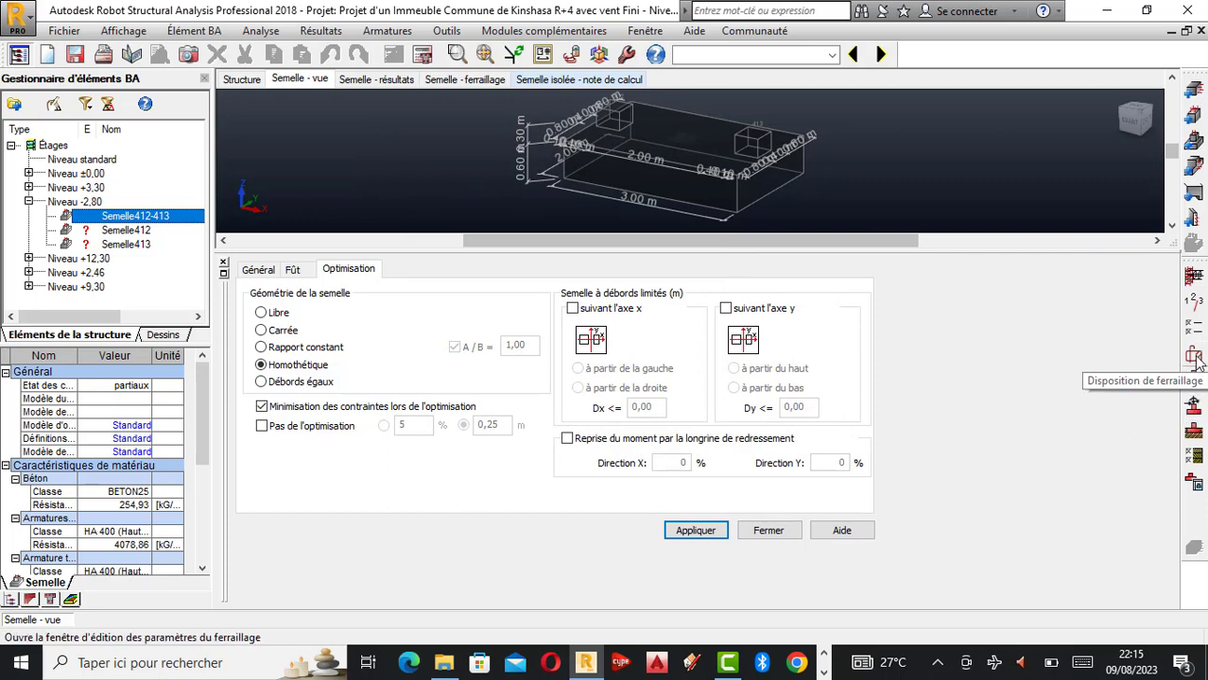
- Check the loads applied to the combined footing, and open its soil parameters with the layer names fully readable
left_click(1192, 406)
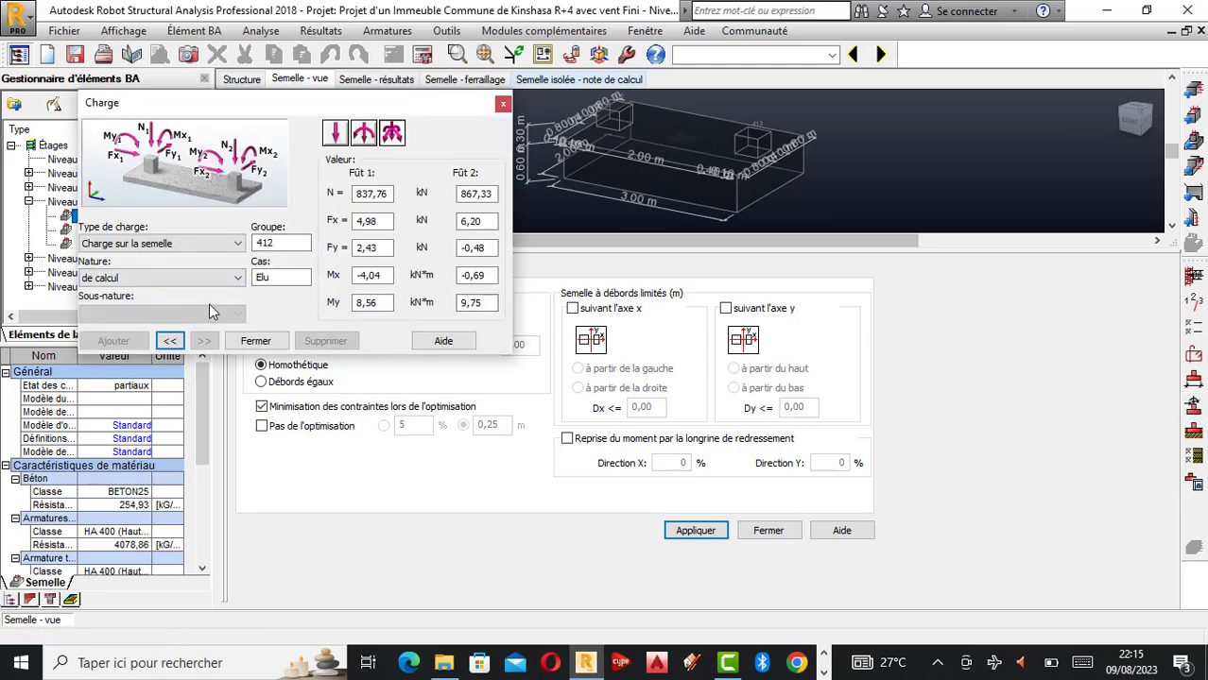
left_click(503, 103)
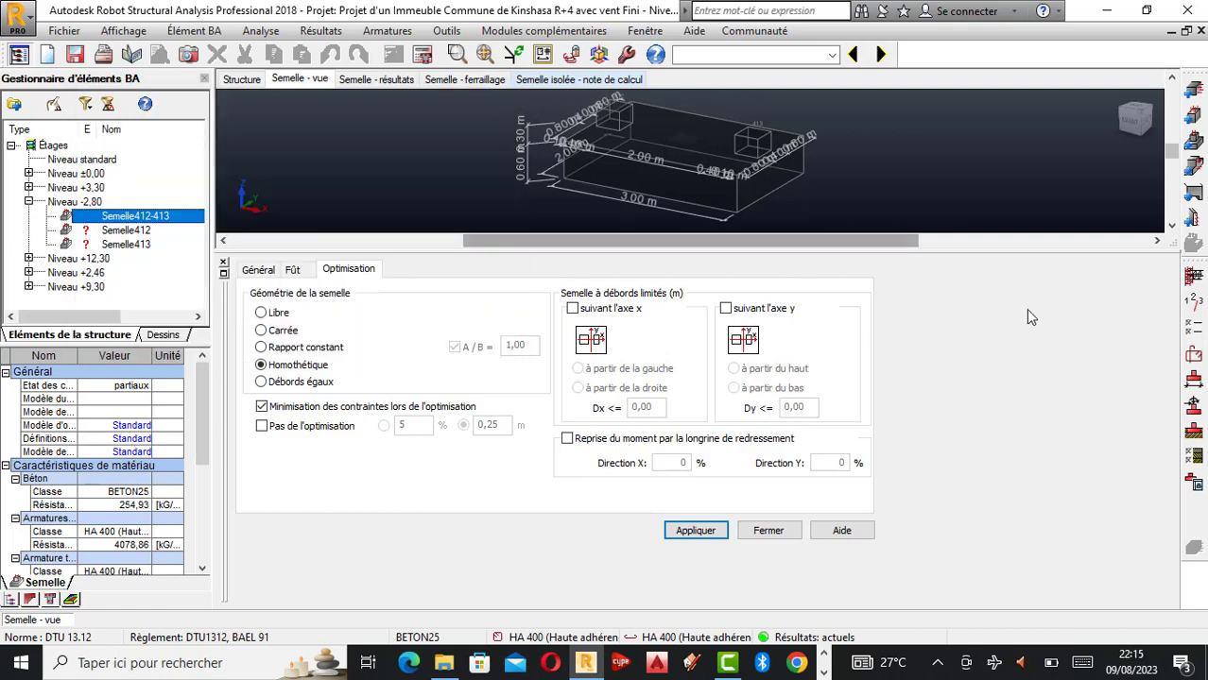
left_click(1193, 433)
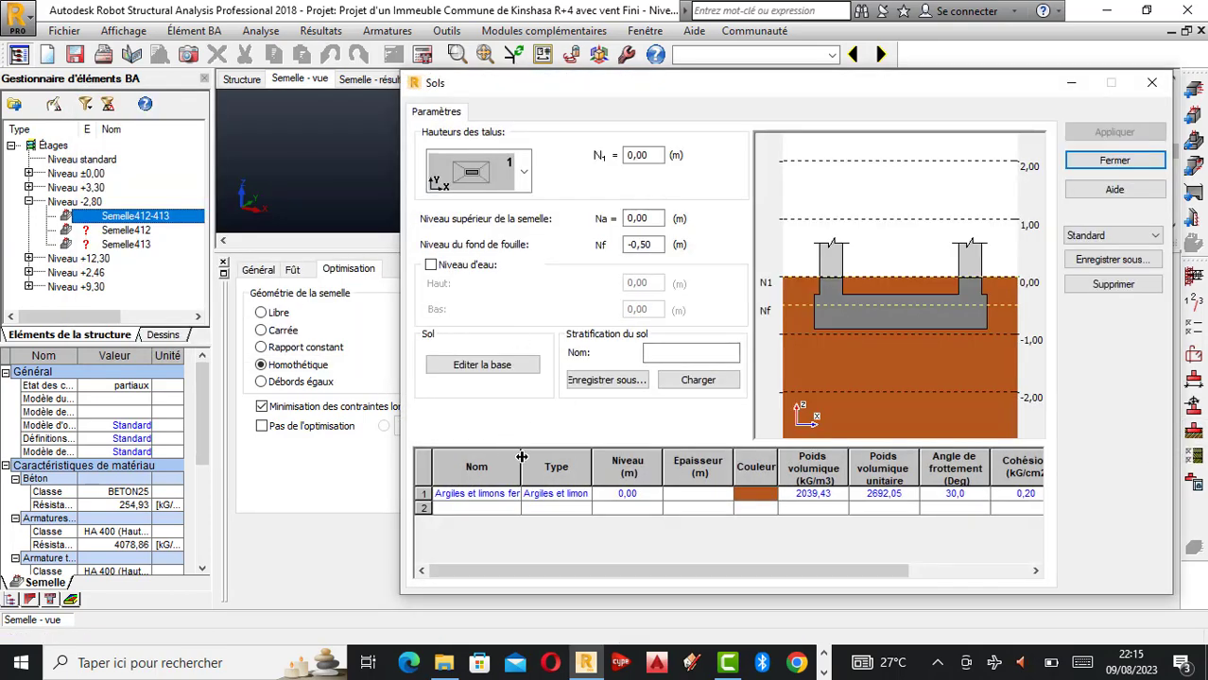
left_click_drag(521, 457, 602, 457)
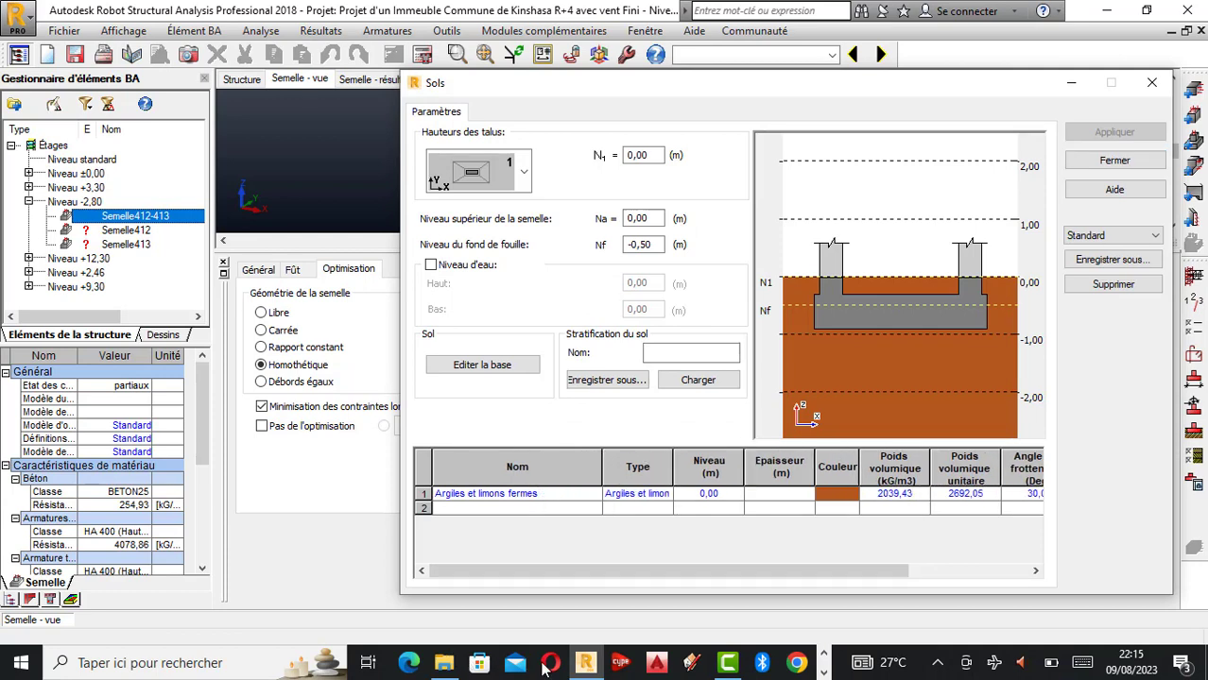
- Examine the soil stratification in the report PDF in Adobe Reader, select the first layer's description, and return to the soil parameters in Robot
scroll(543, 669, "down", 1)
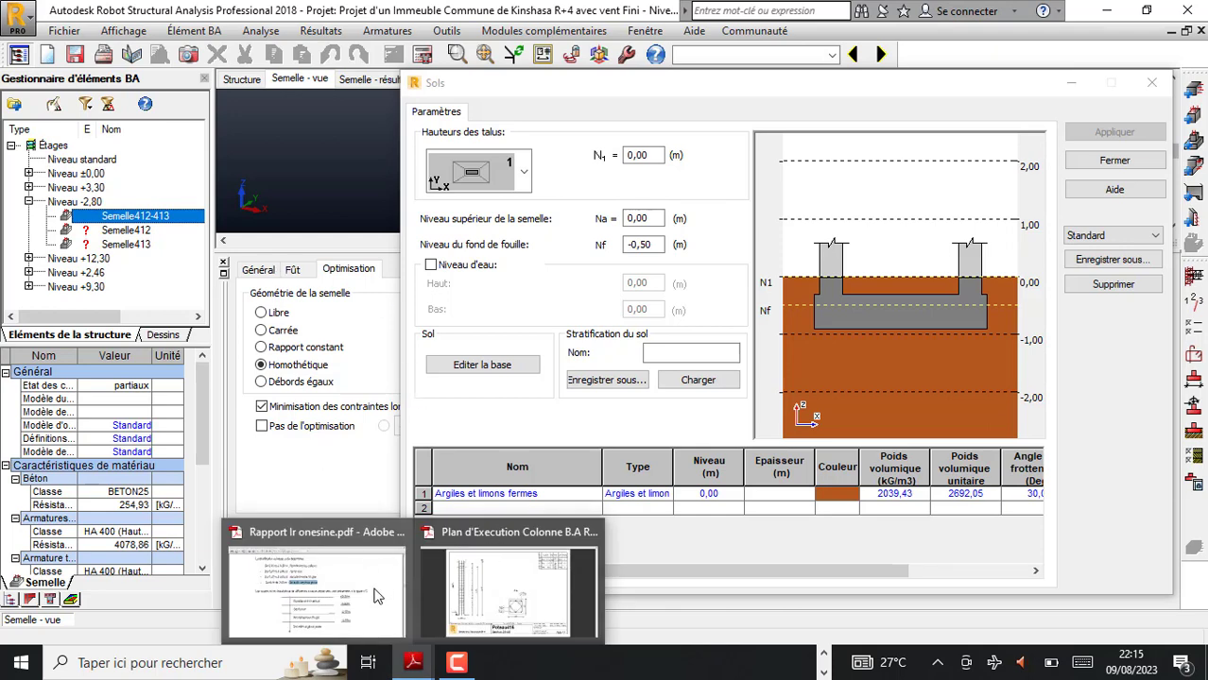
left_click(341, 582)
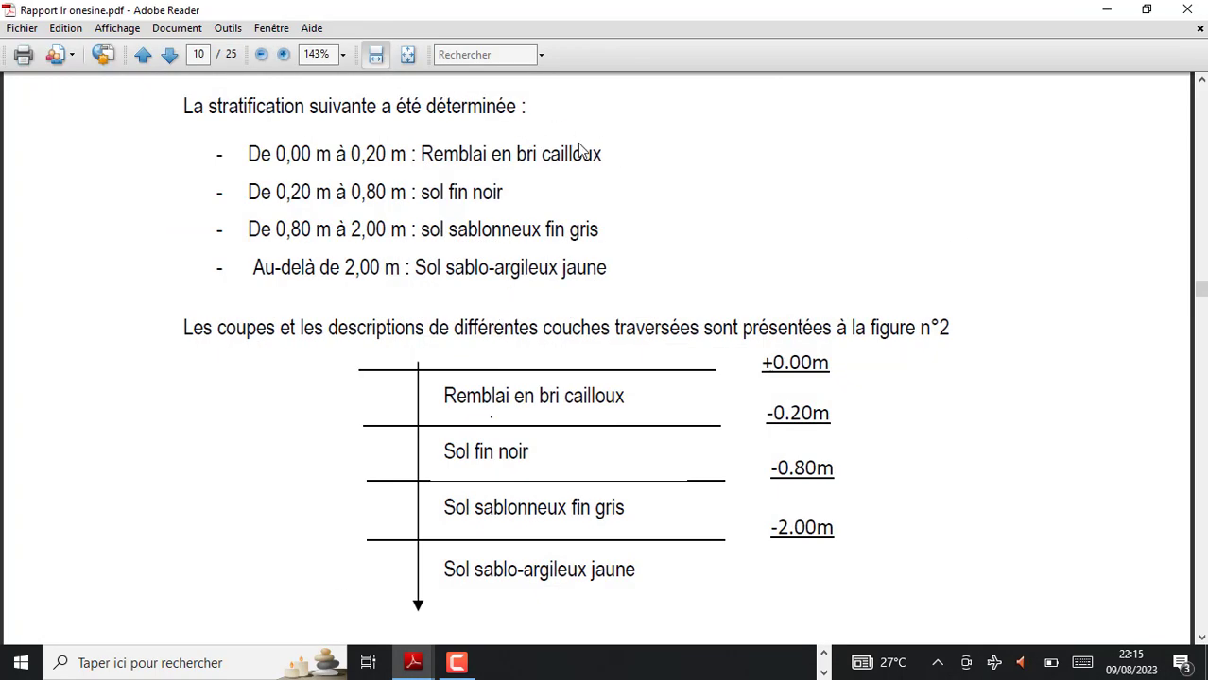
left_click(570, 157)
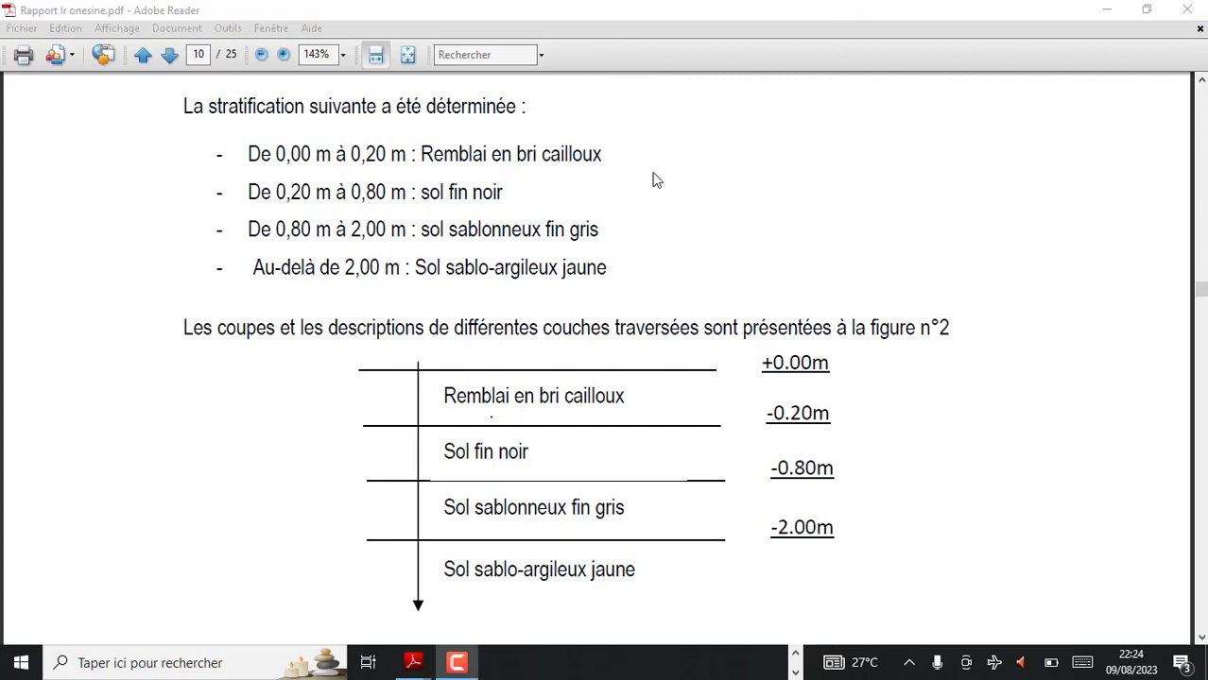
left_click_drag(604, 152, 452, 156)
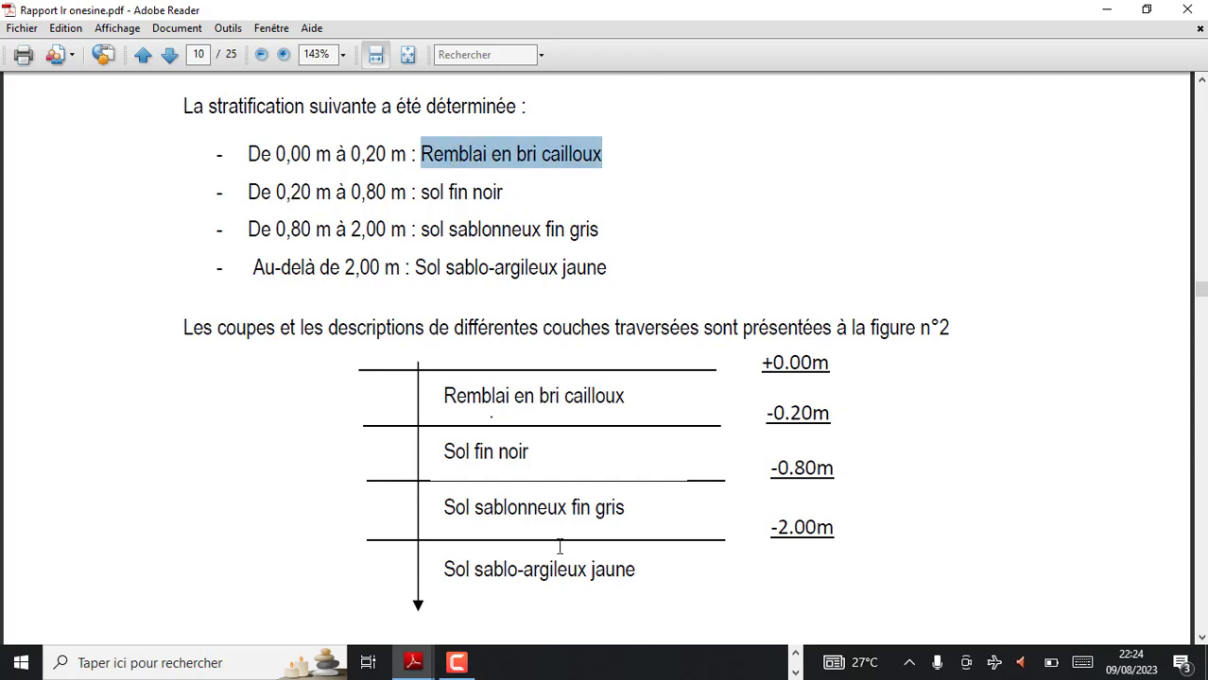
left_click(795, 653)
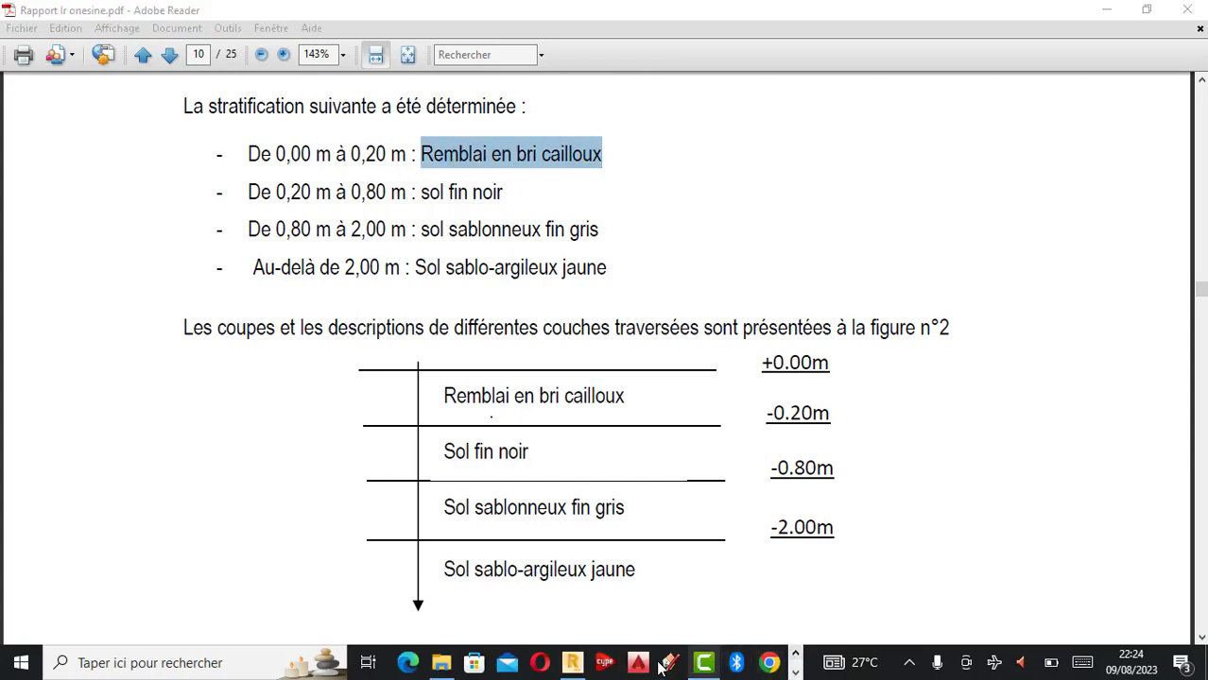
left_click(570, 665)
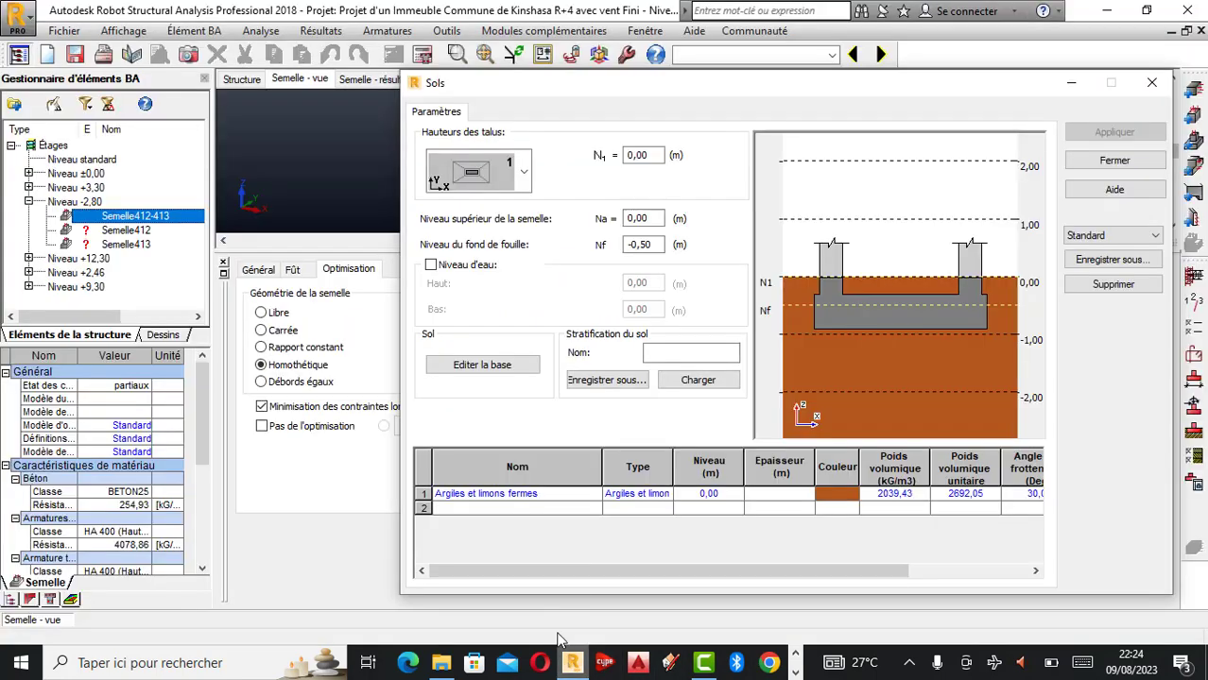
- Name the first soil layer "Remblai en bri cailloux" in the stratification table
left_click(598, 497)
left_click(594, 494)
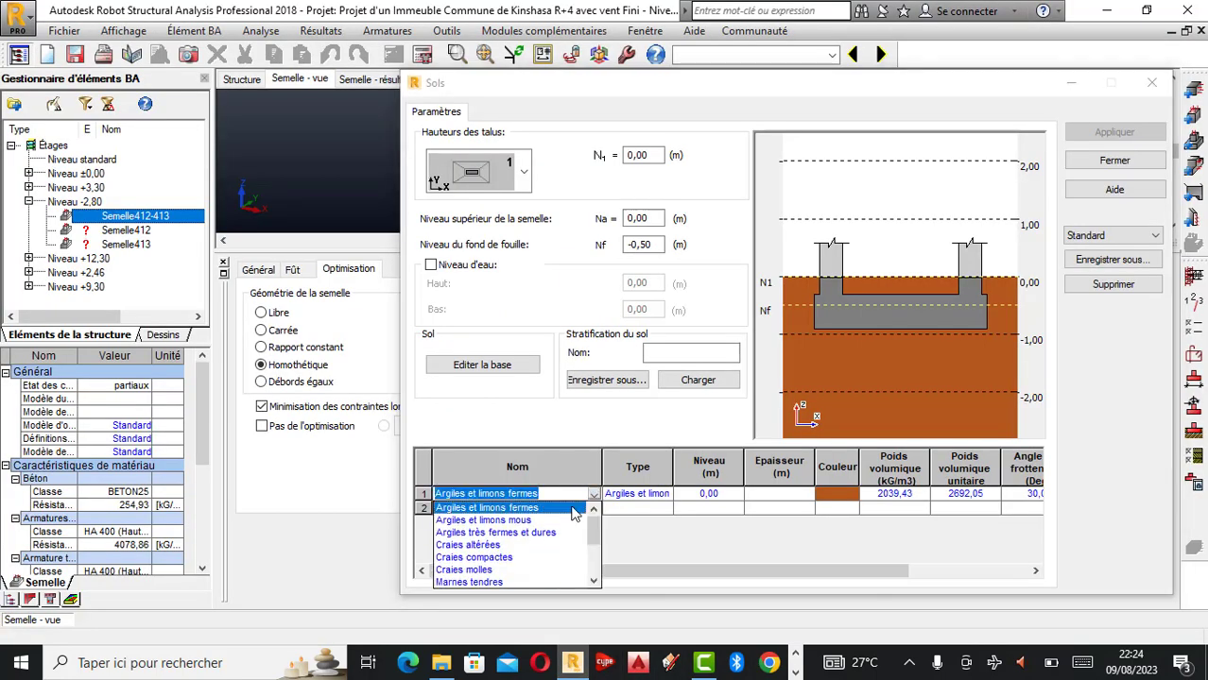
left_click(593, 581)
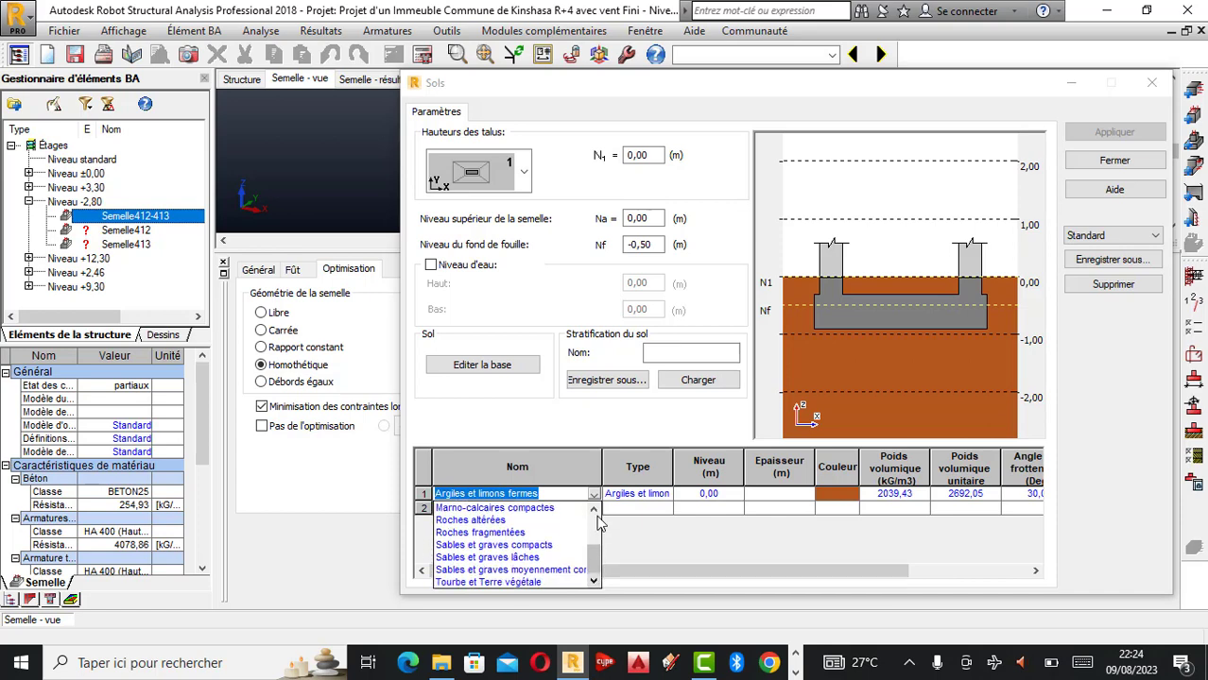
left_click(523, 557)
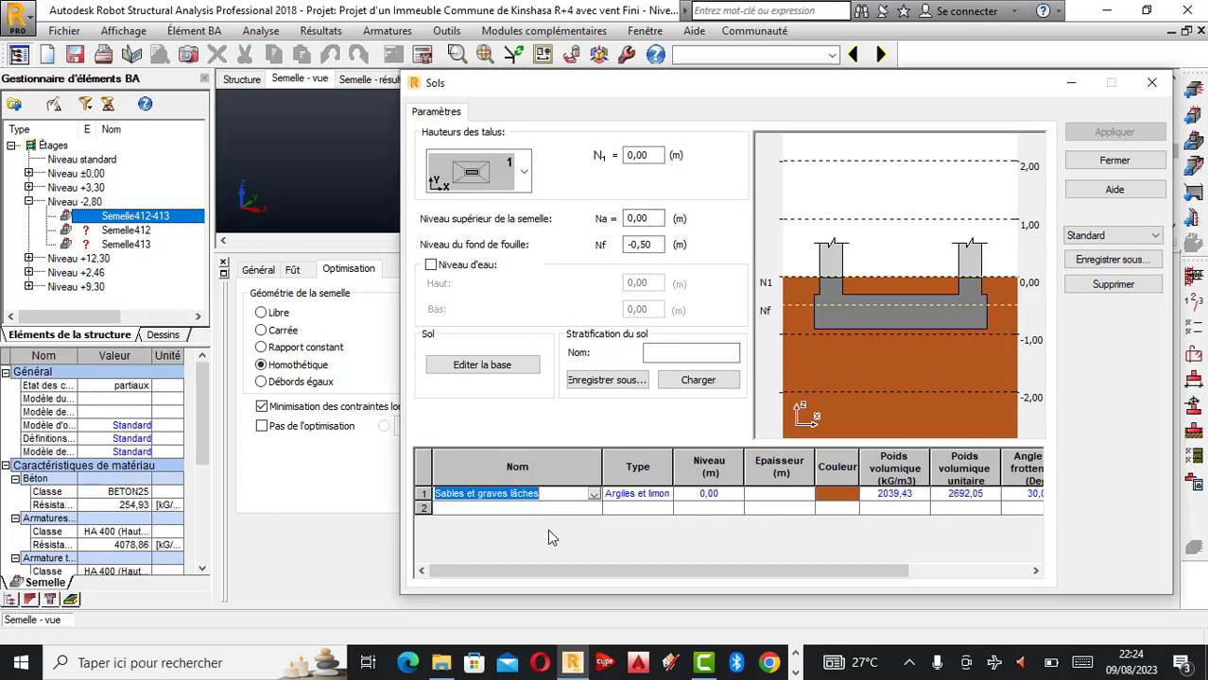
type("Remblai en bri cailloux")
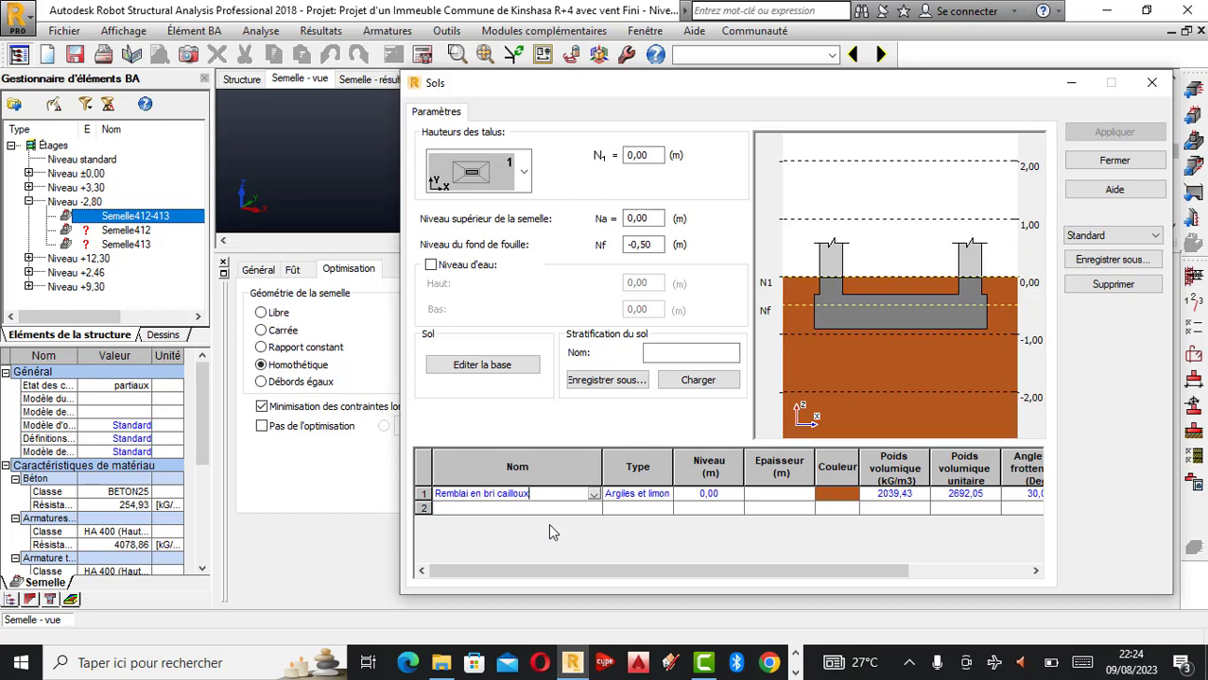
- Switch to the report PDF in Adobe Reader, copy the second layer's description "sol fin noir", and return to the soil parameters in Robot
left_click(795, 673)
mouse_move(412, 663)
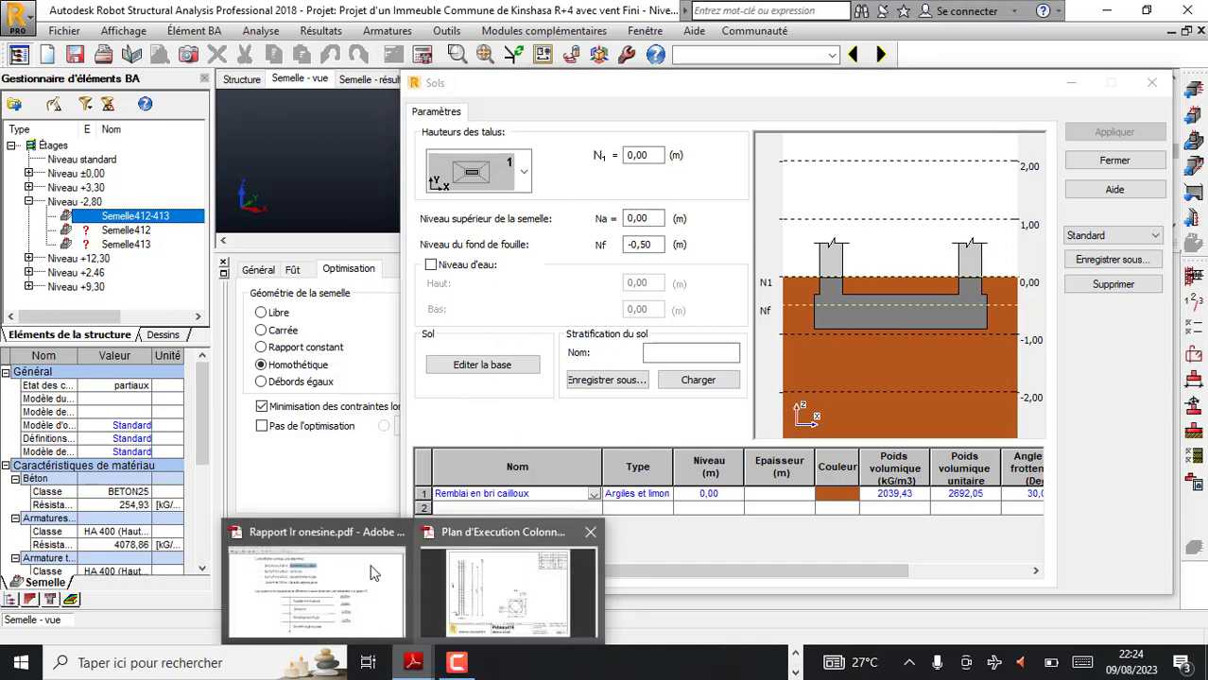
left_click(304, 578)
left_click_drag(511, 194, 434, 196)
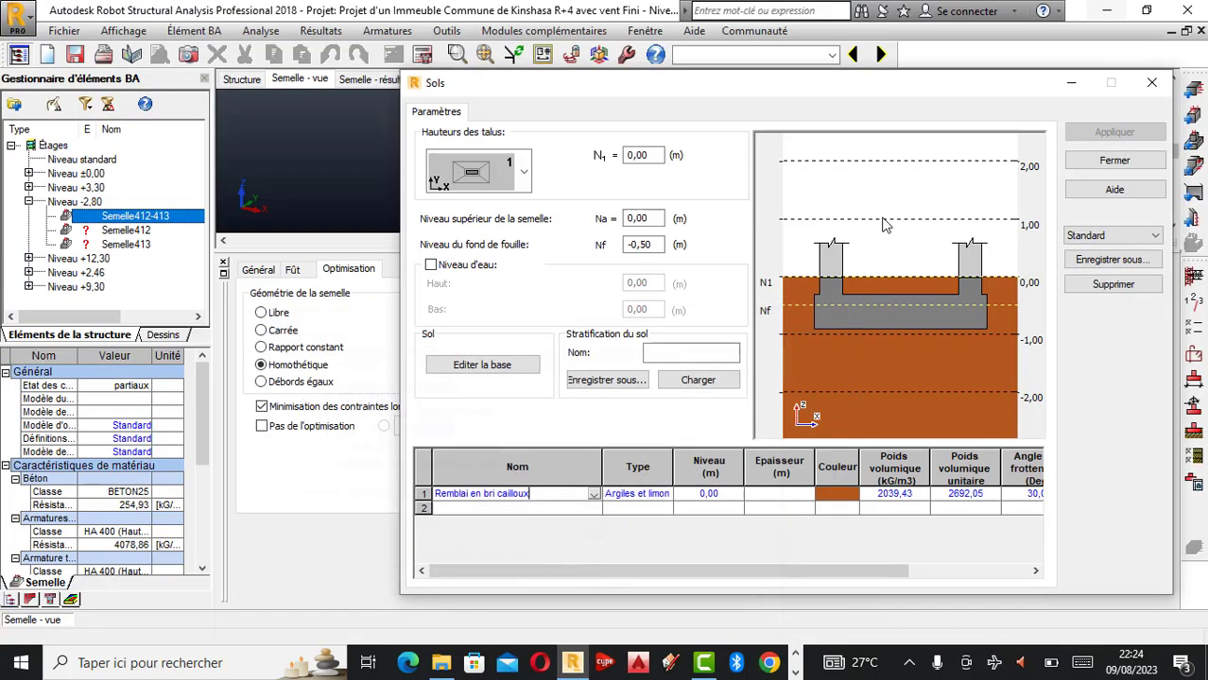
left_click(1105, 9)
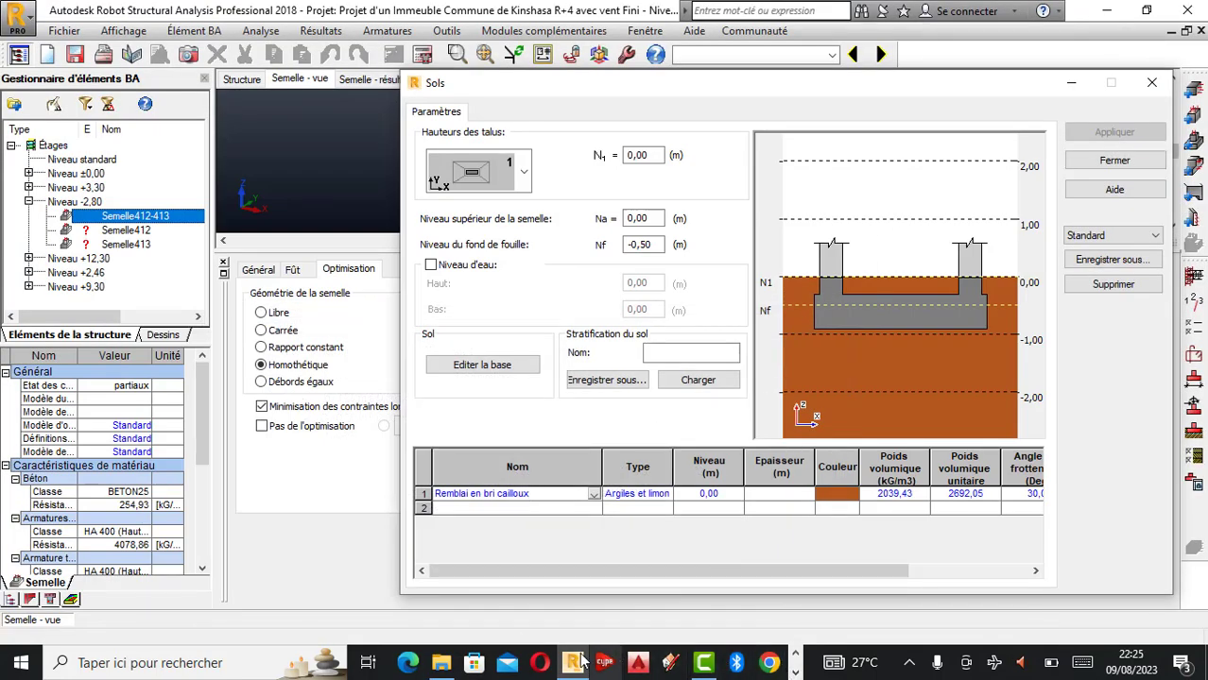
left_click(794, 672)
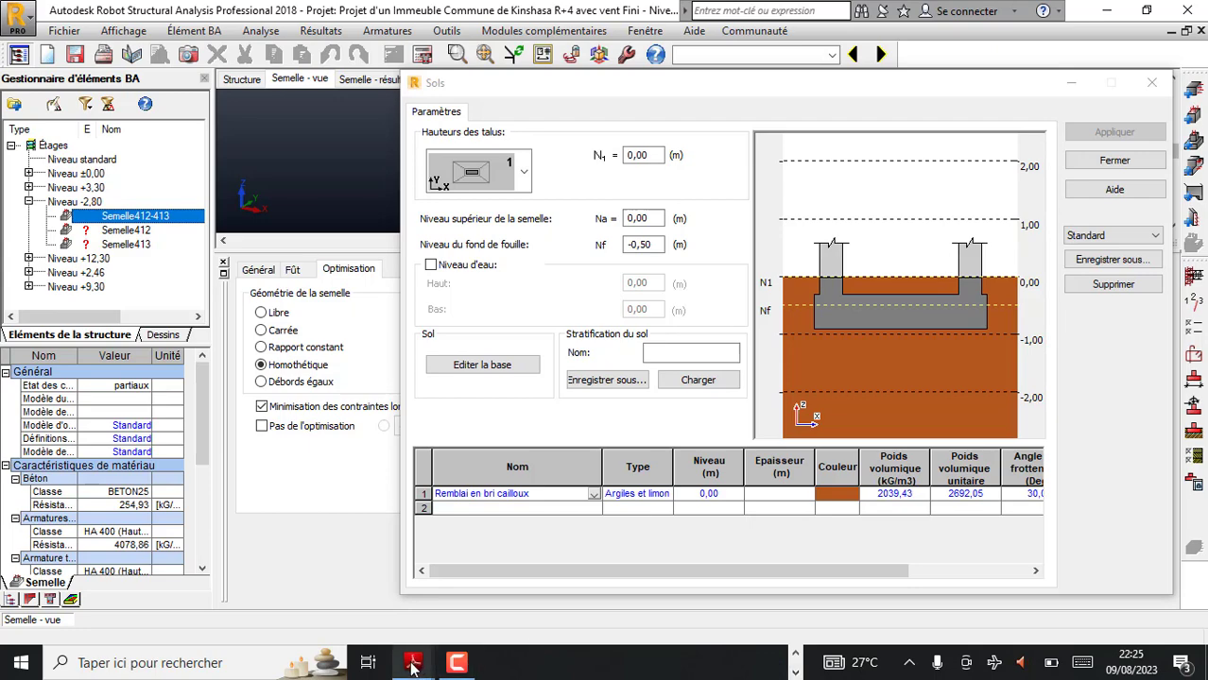
mouse_move(413, 663)
left_click(316, 590)
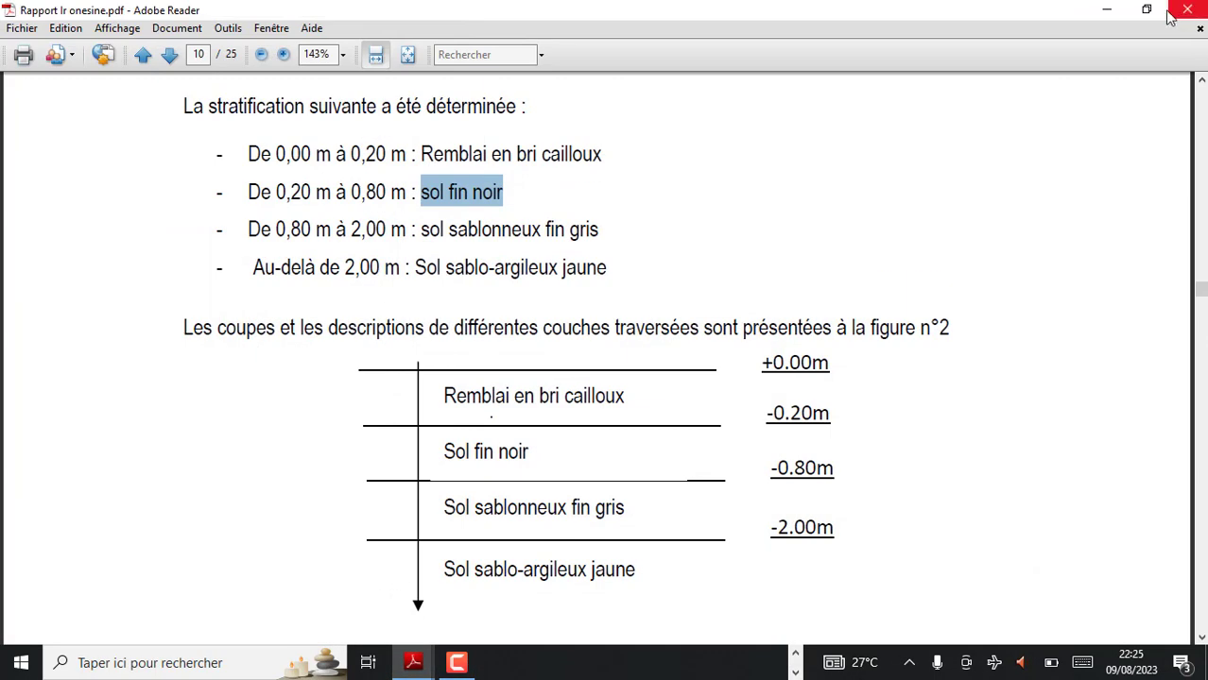
left_click(1107, 9)
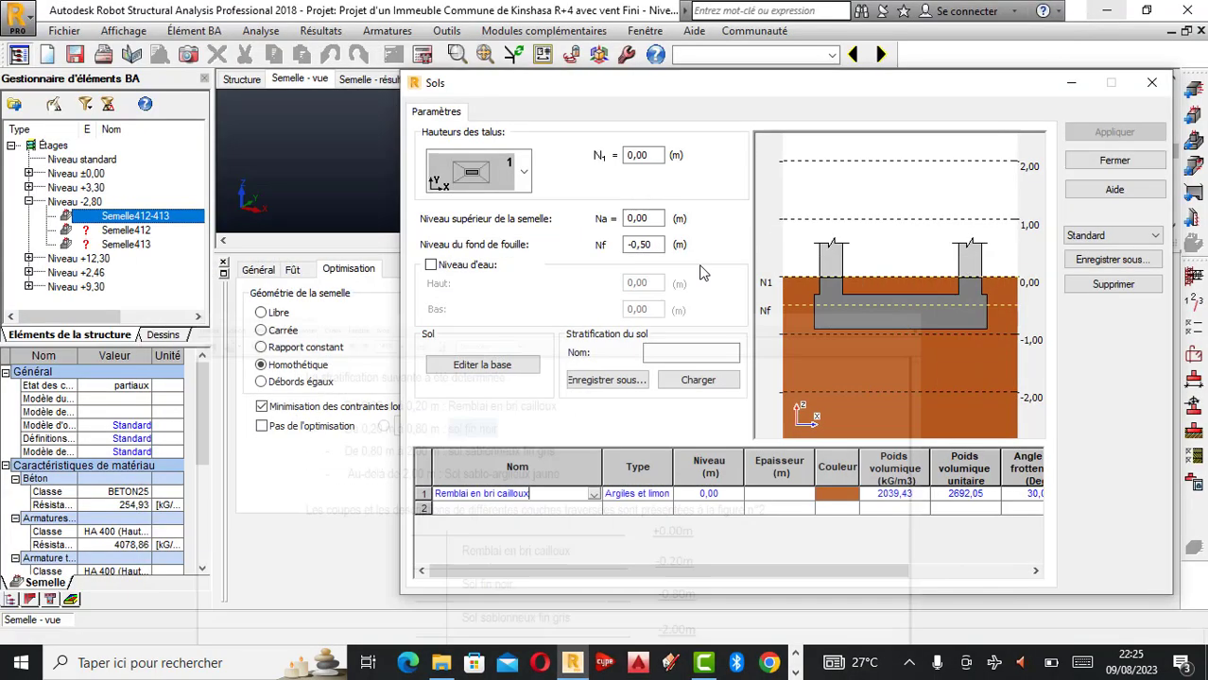
- Add a second soil layer named "Sol fin noir", with a capital S
left_click(581, 508)
left_click(593, 508)
scroll(530, 577, "down", 5)
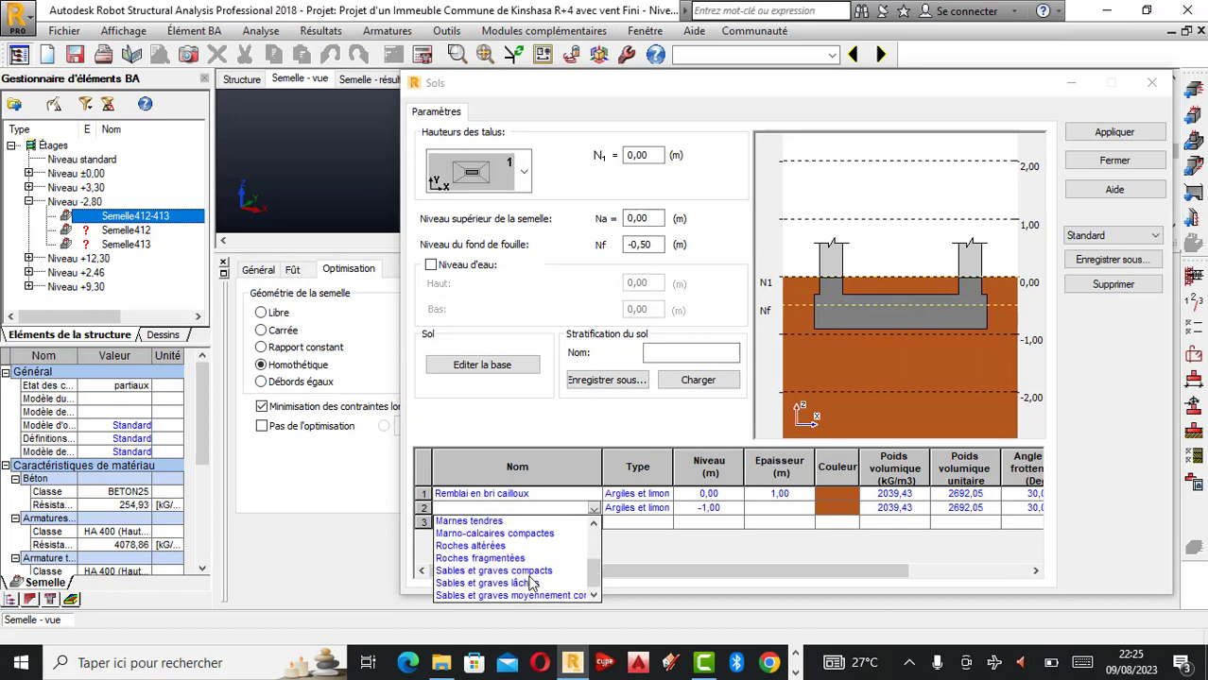
left_click(518, 595)
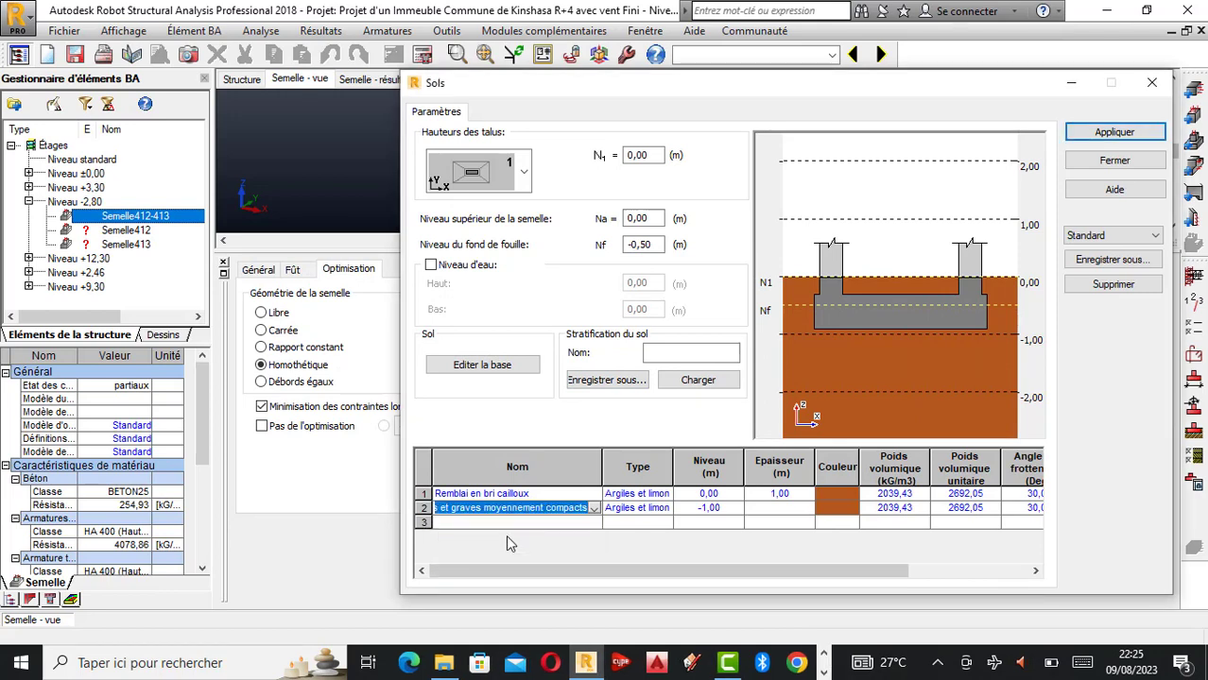
type("sol fin noir")
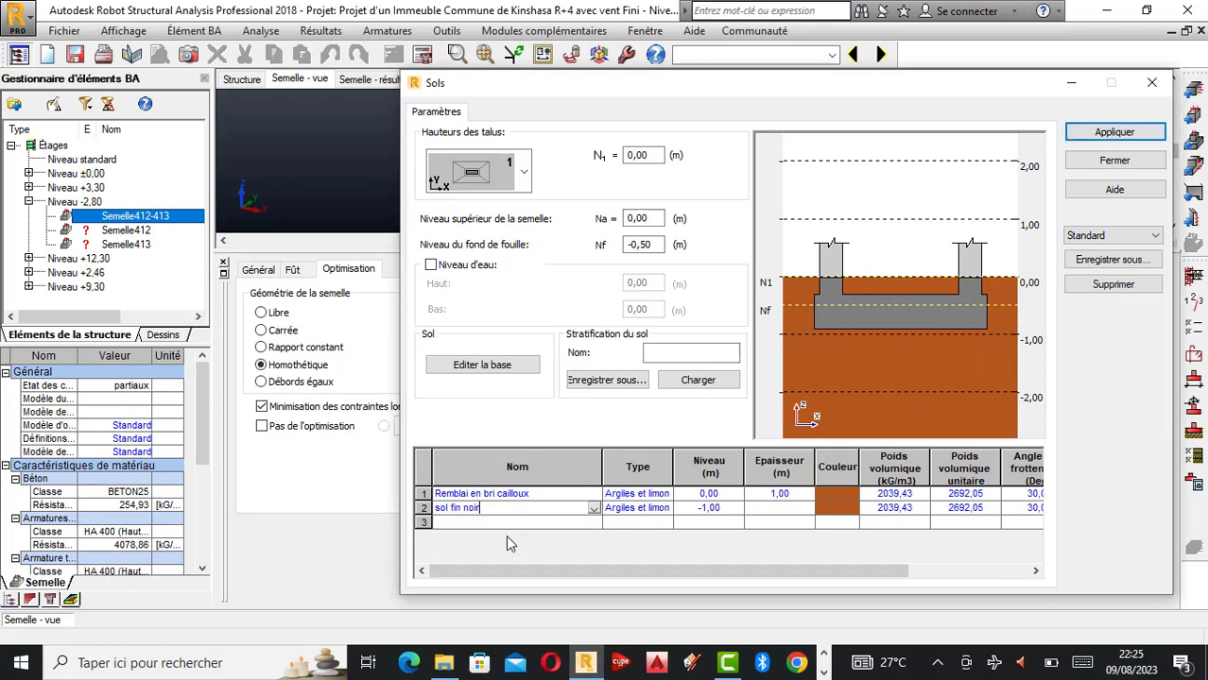
left_click(440, 511)
key("BackSpace")
type("S")
- Copy the third layer's description "sol sablonneux fin gris" from the report PDF in Adobe Reader and return to Robot
left_click(781, 661)
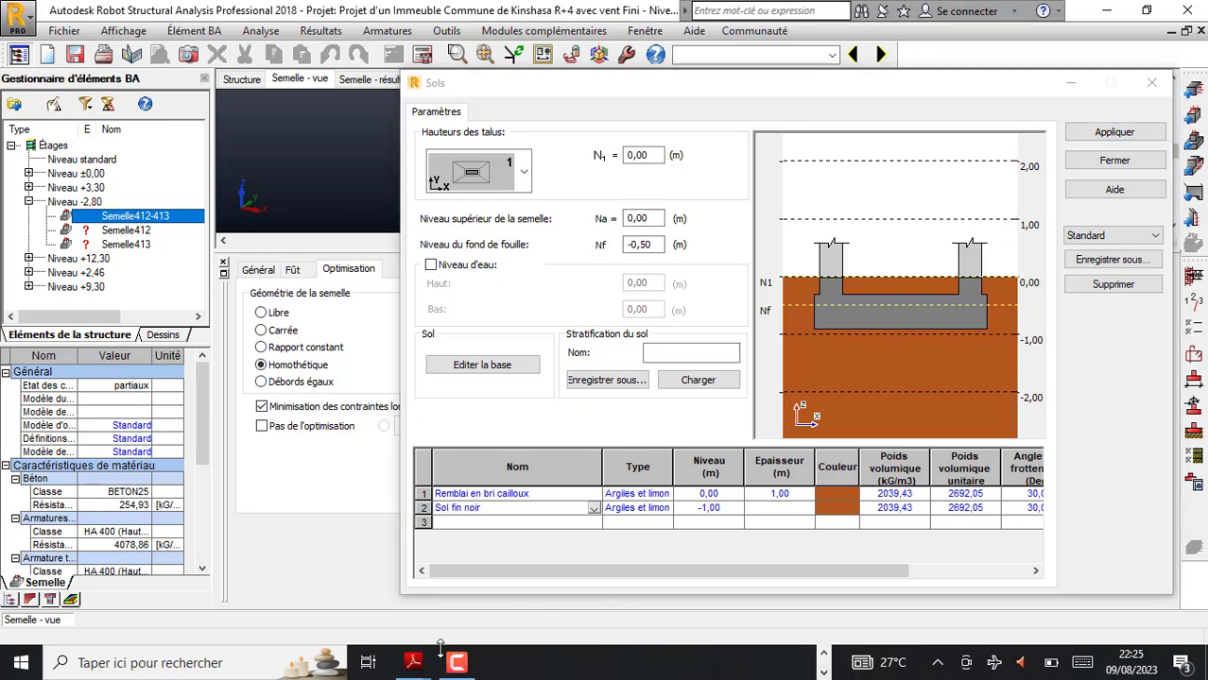
left_click(312, 577)
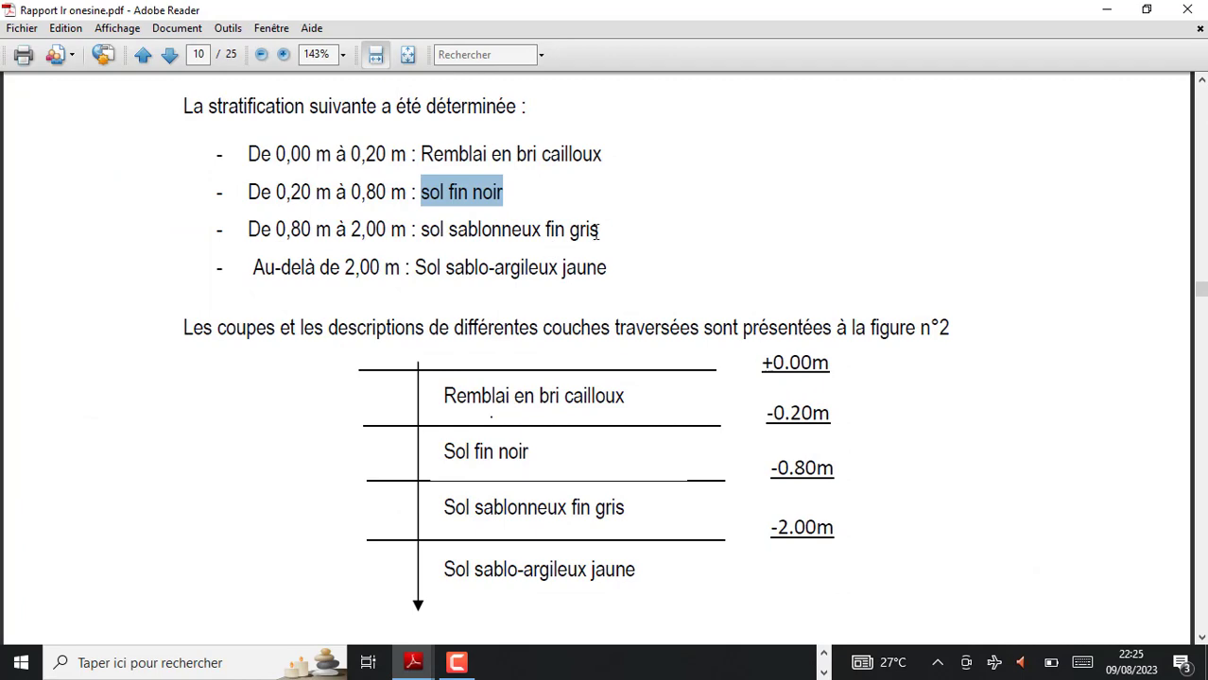
left_click_drag(597, 231, 430, 235)
key("ctrl+c")
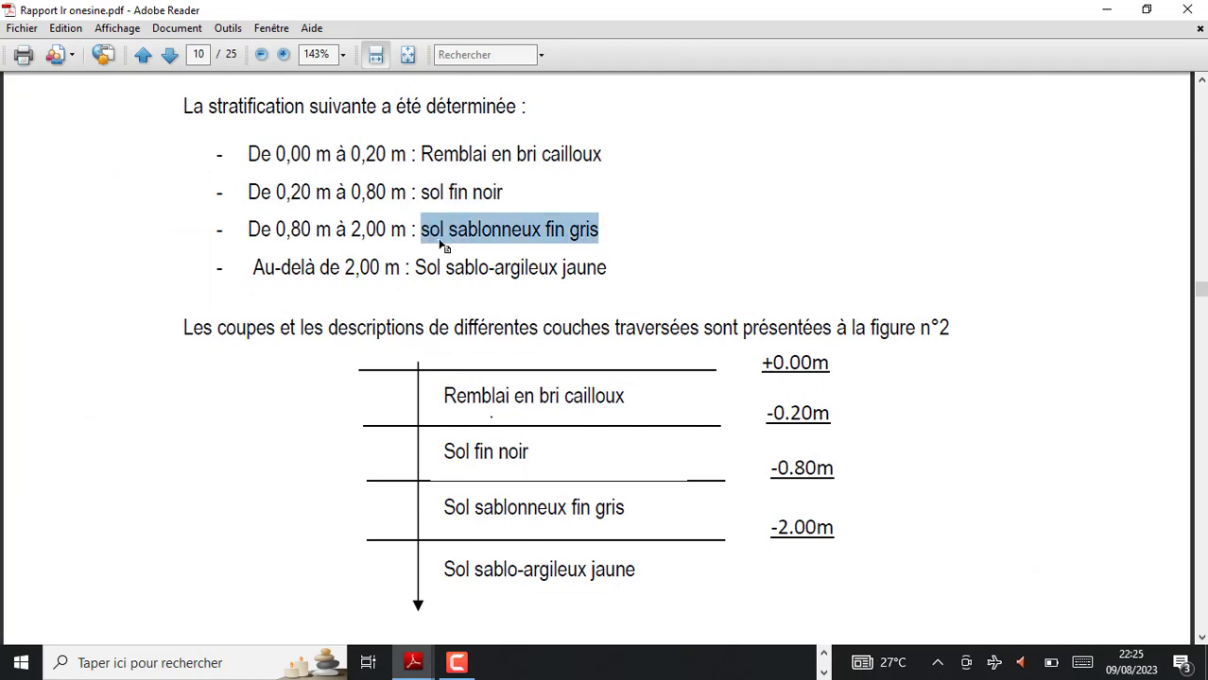
left_click(1108, 11)
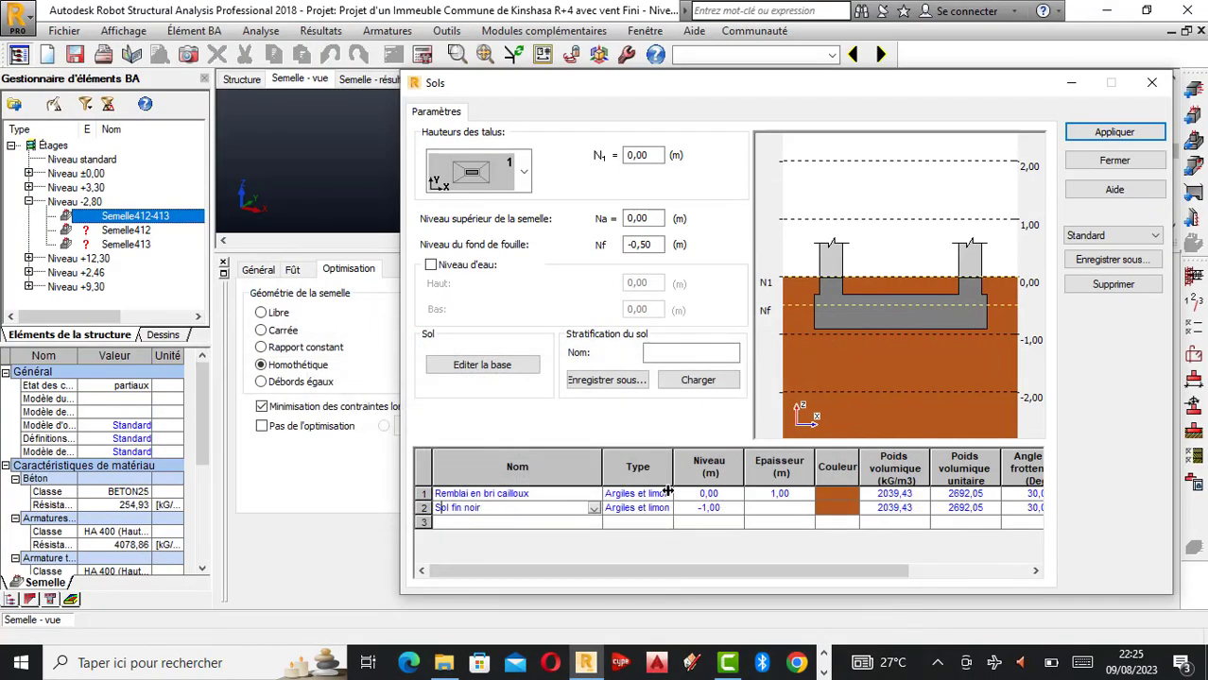
- Add a third soil layer named "Sol sablonneux fin gris", with a capital S
left_click(578, 522)
left_click(594, 524)
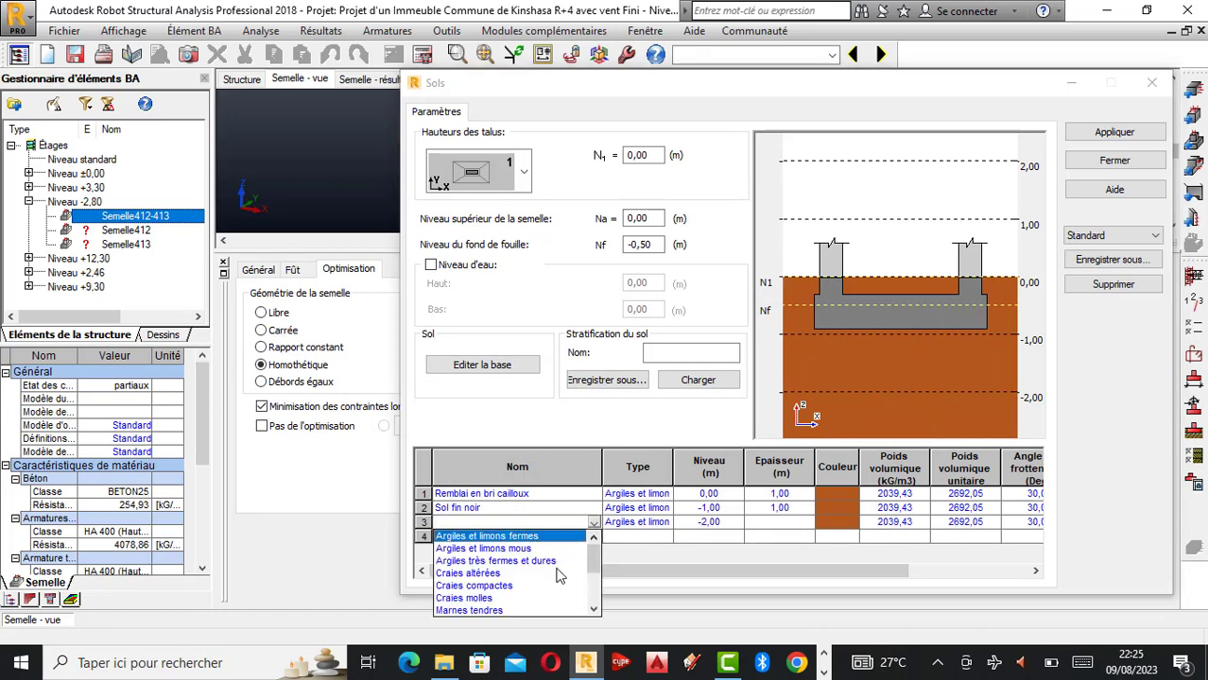
left_click(594, 609)
left_click(593, 609)
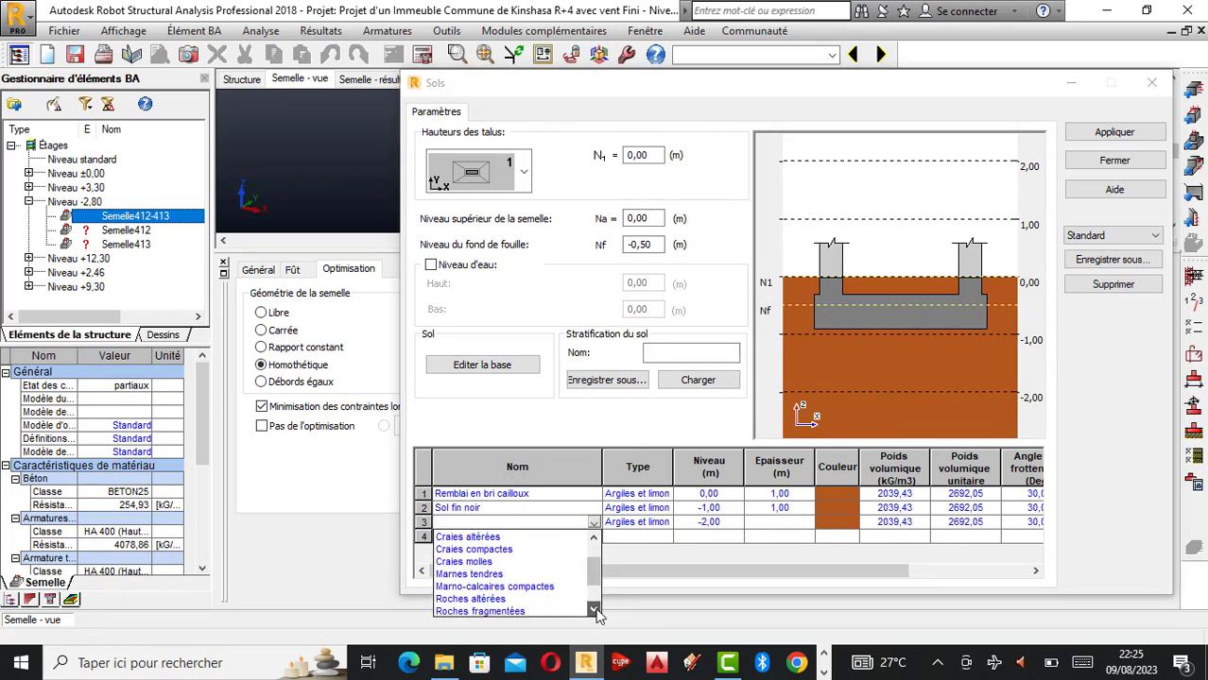
scroll(534, 579, "down", 2)
left_click(538, 579)
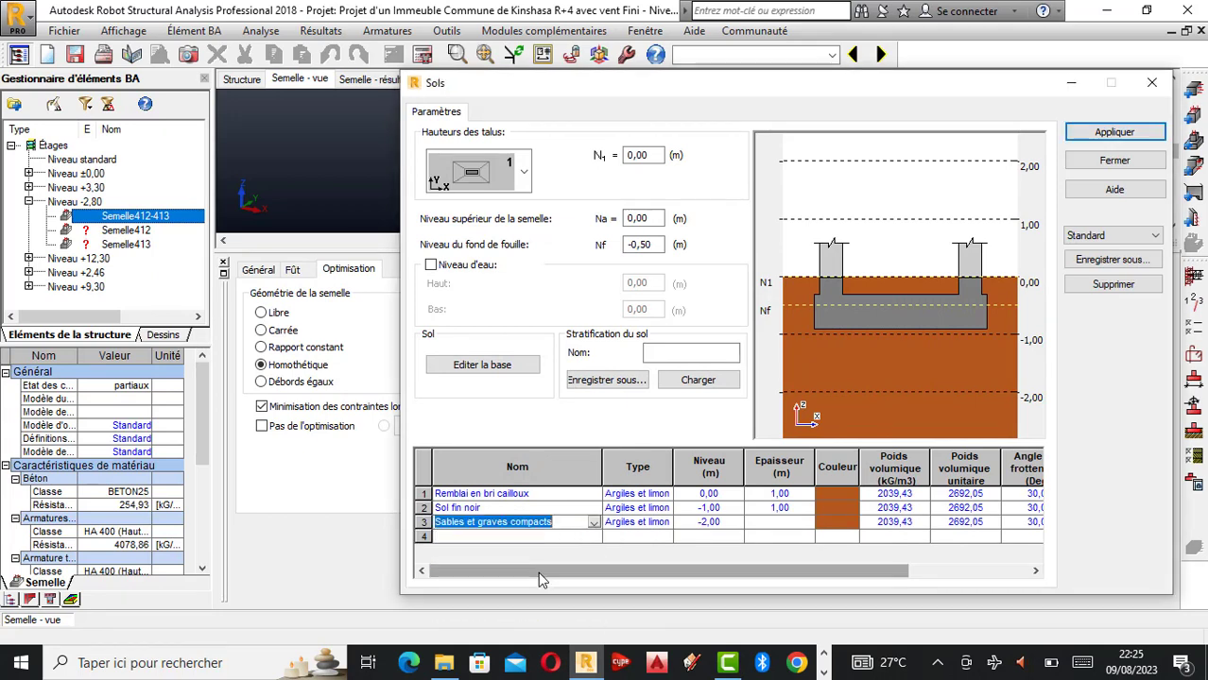
key("ctrl+v")
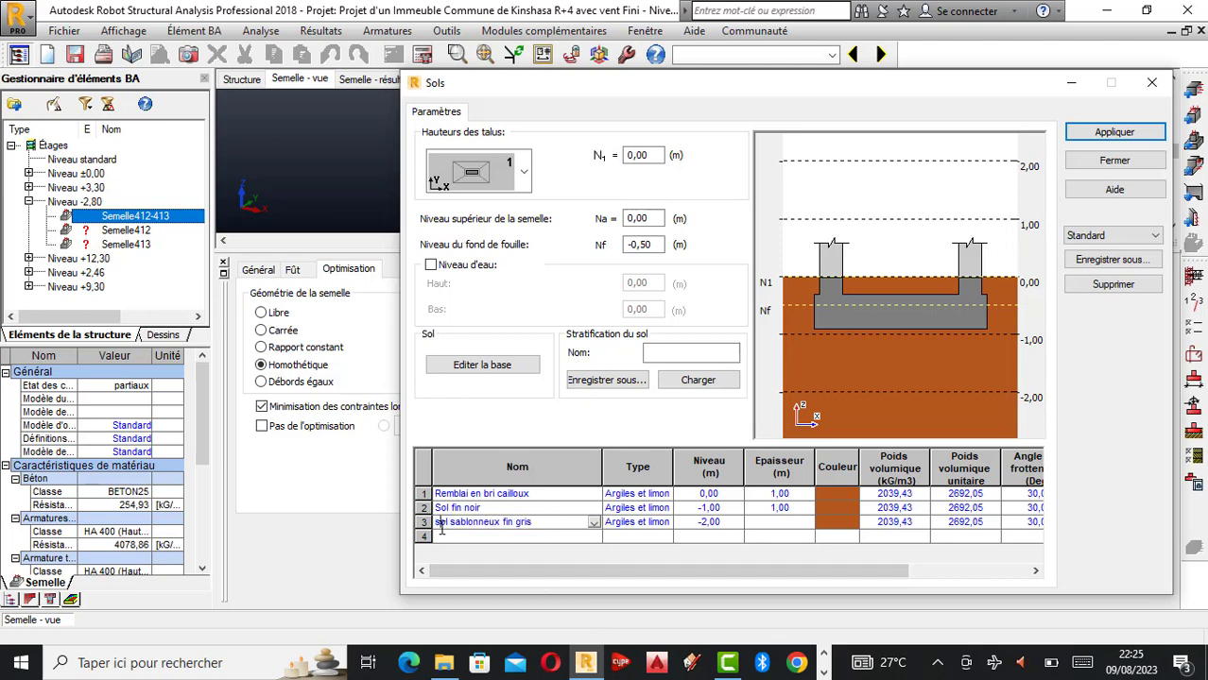
key("BackSpace")
type("S")
- Copy the fourth layer's description "Sol sablo-argileux jaune" from the report PDF in Adobe Reader and return to Robot
left_click(1105, 11)
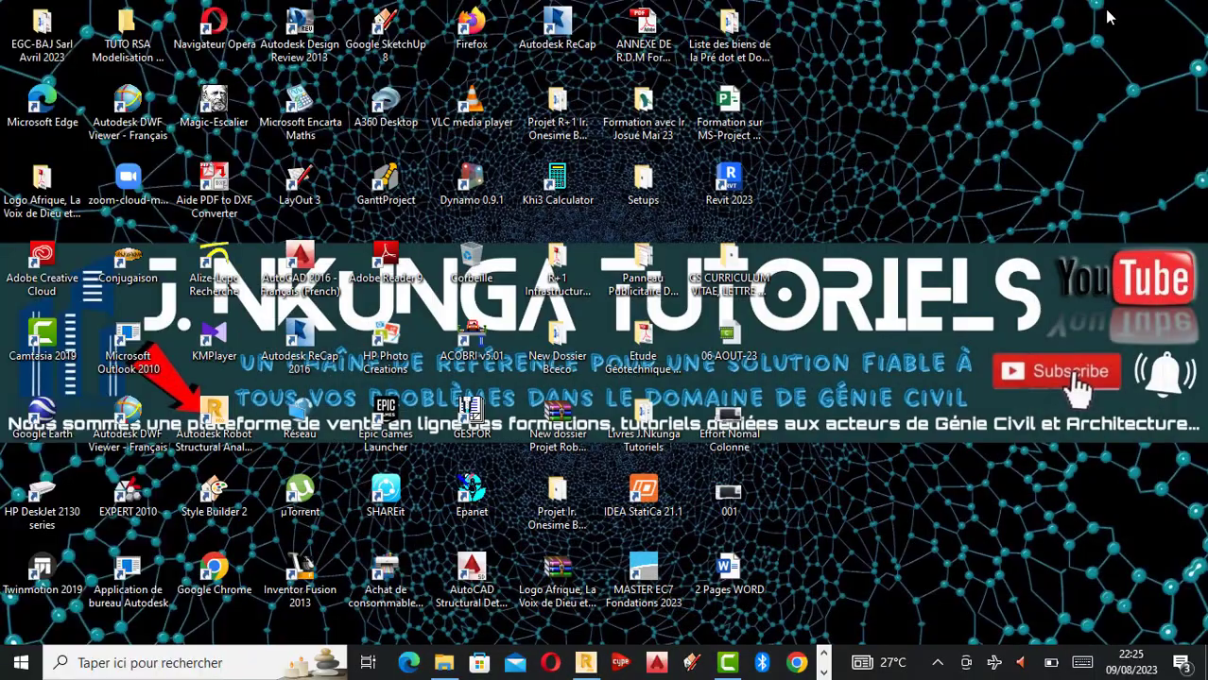
left_click(586, 662)
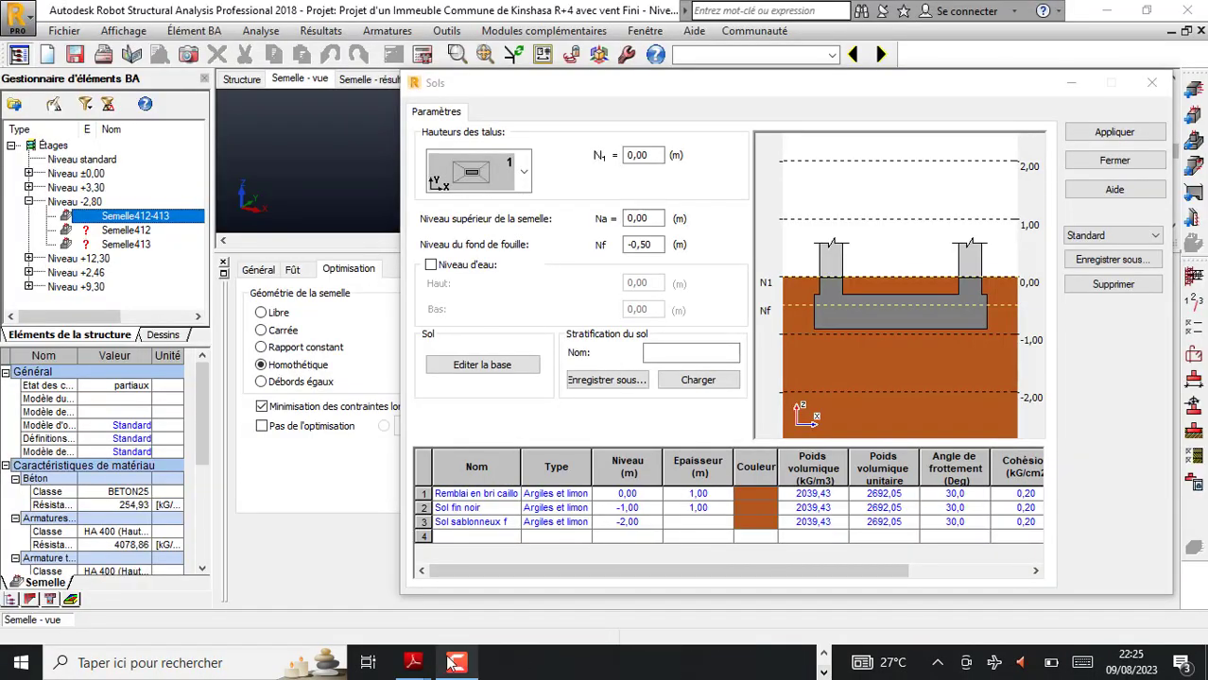
mouse_move(422, 669)
left_click(365, 596)
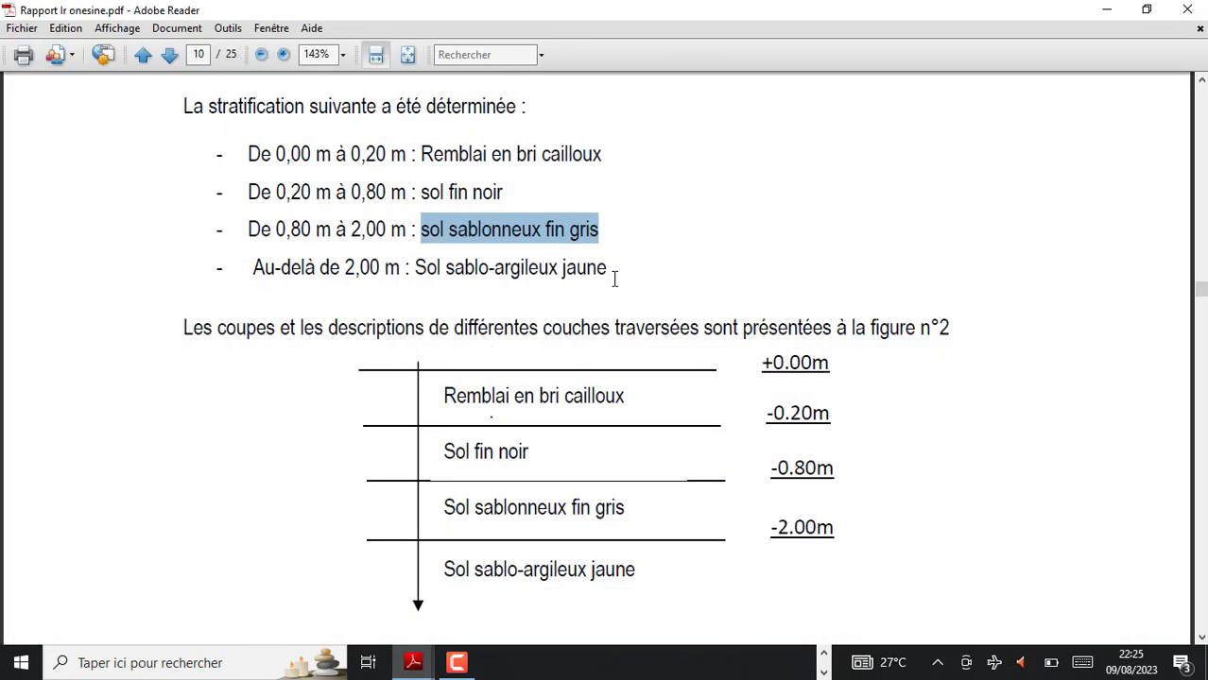
left_click_drag(614, 278, 414, 270)
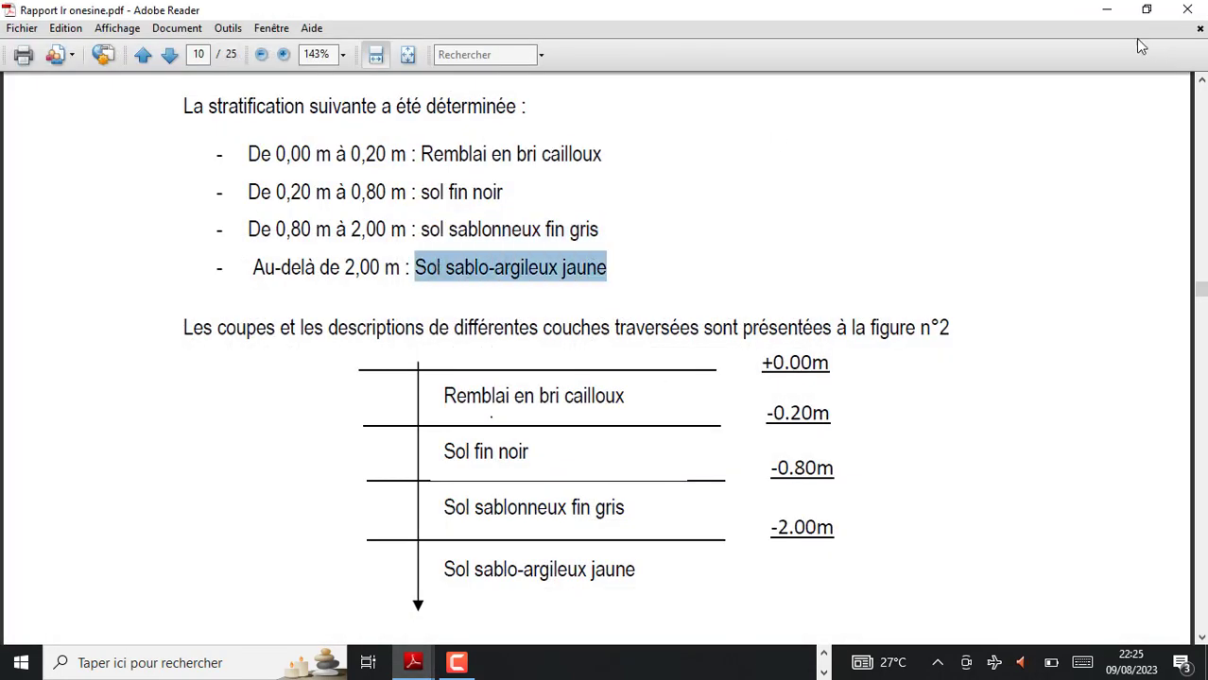
left_click(1107, 9)
- Add a fourth soil layer named "Sol sablo-argileux jaune" and widen the name column until all layer names are fully readable
left_click(489, 536)
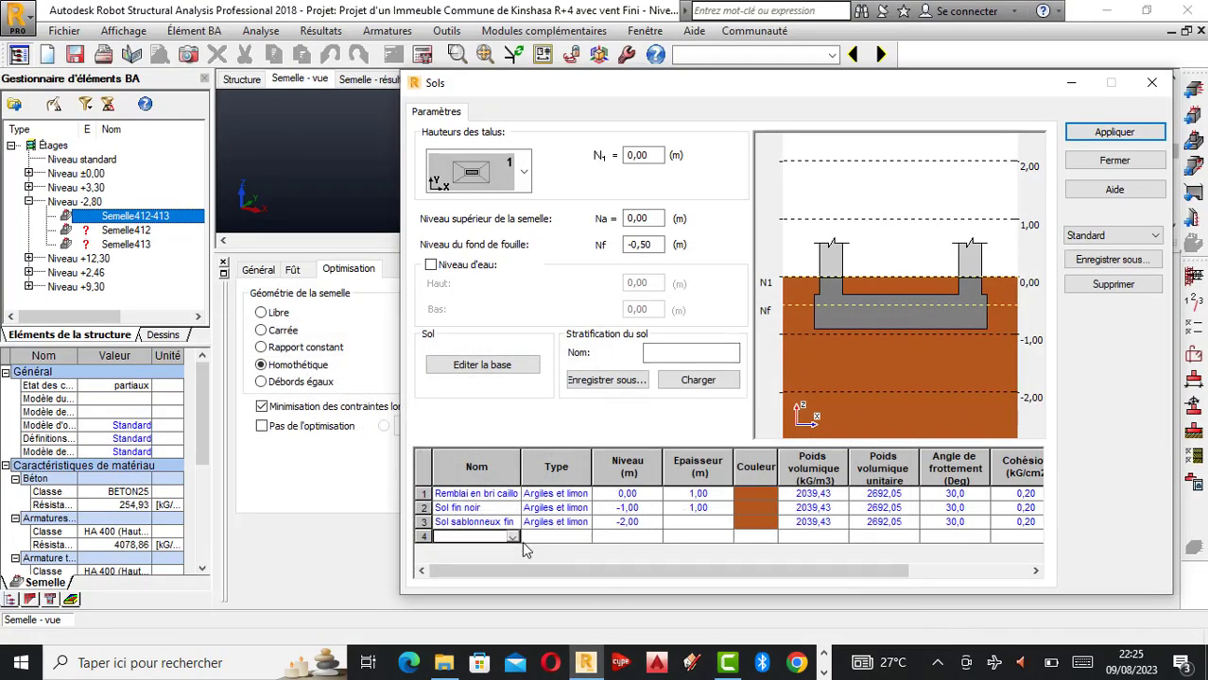
left_click(512, 537)
scroll(490, 605, "down", 4)
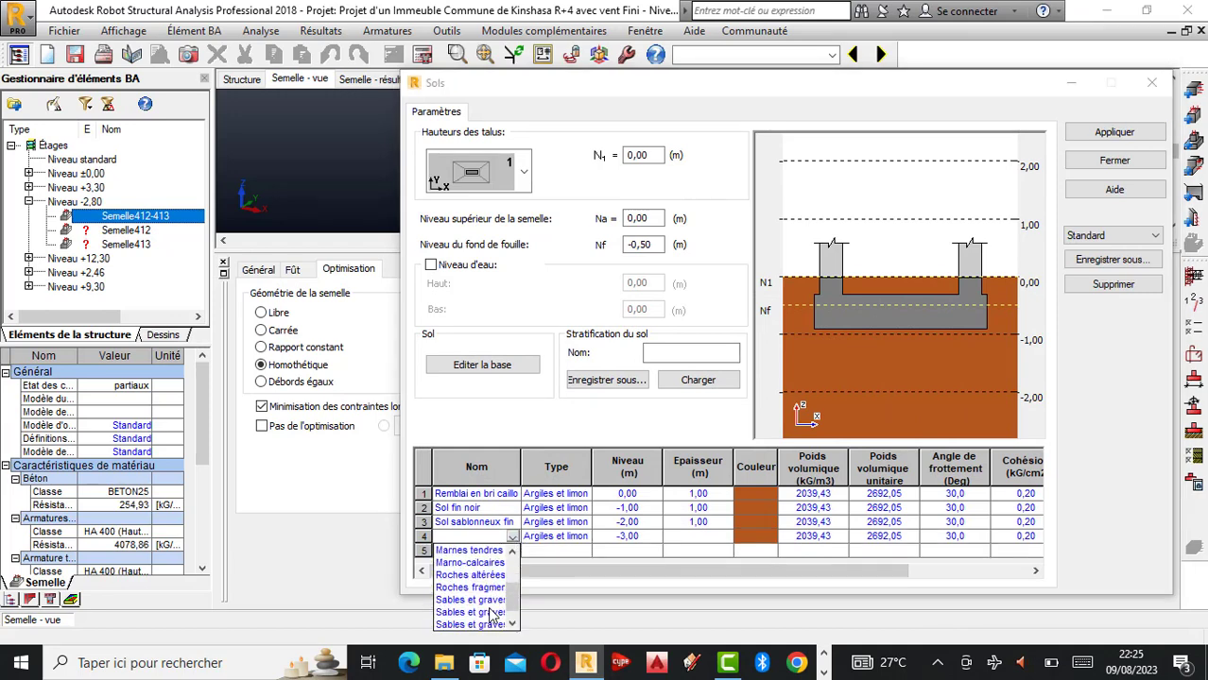
left_click(482, 603)
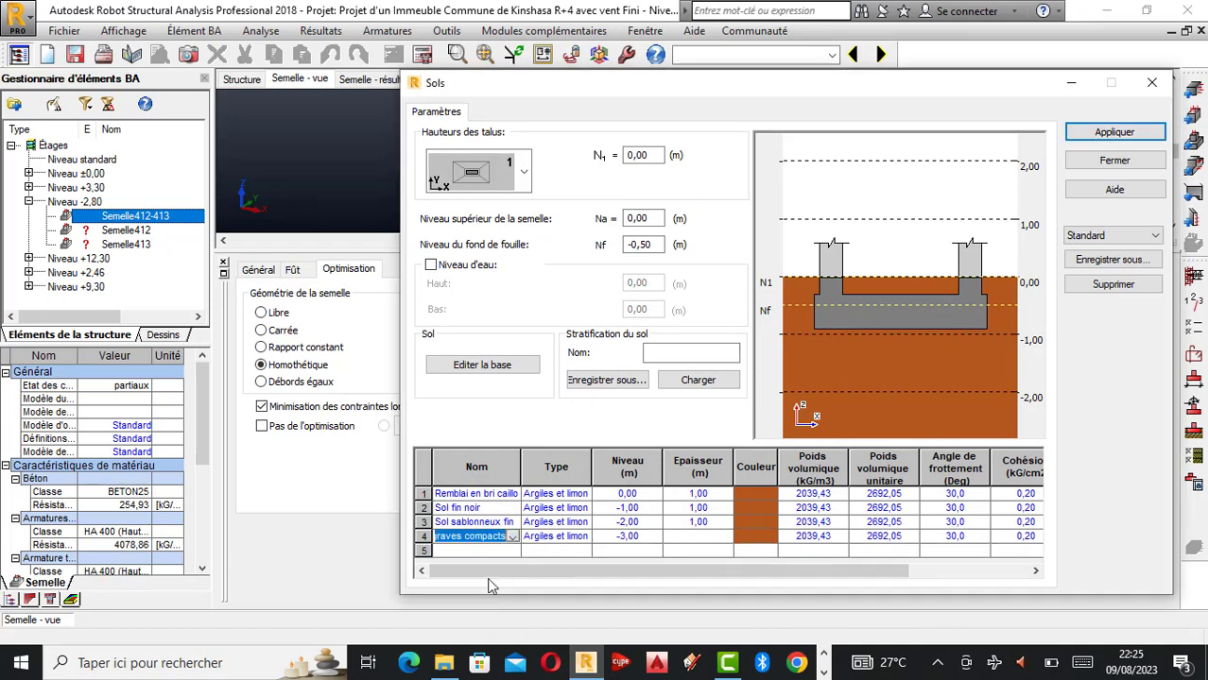
key("ctrl+v")
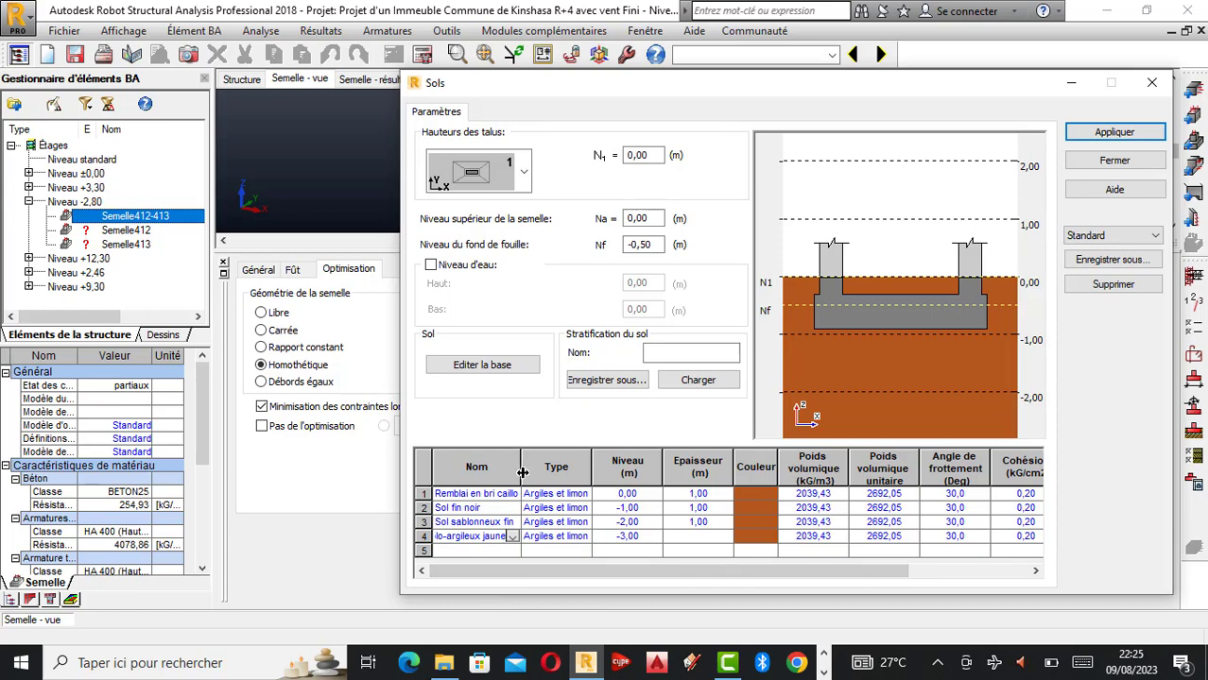
left_click_drag(520, 473, 570, 474)
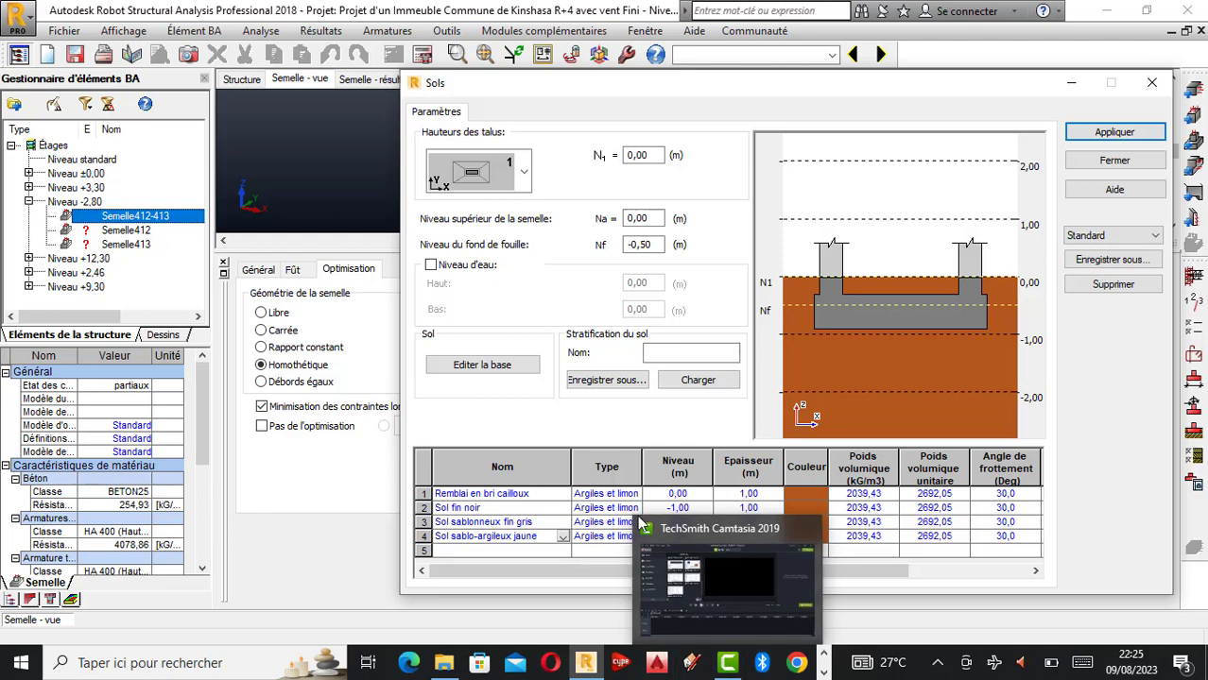
- Widen the soil type column and set the type of the first layer, Remblai en bri cailloux, to Roches A
left_click_drag(642, 479, 678, 479)
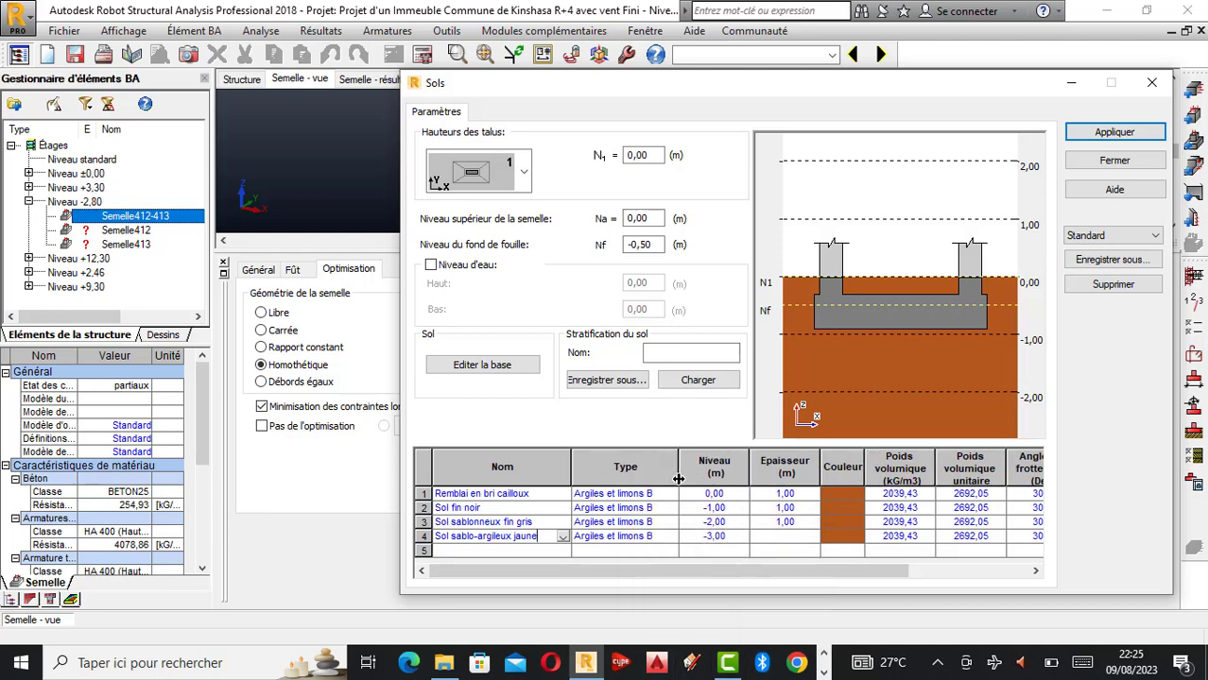
left_click(669, 495)
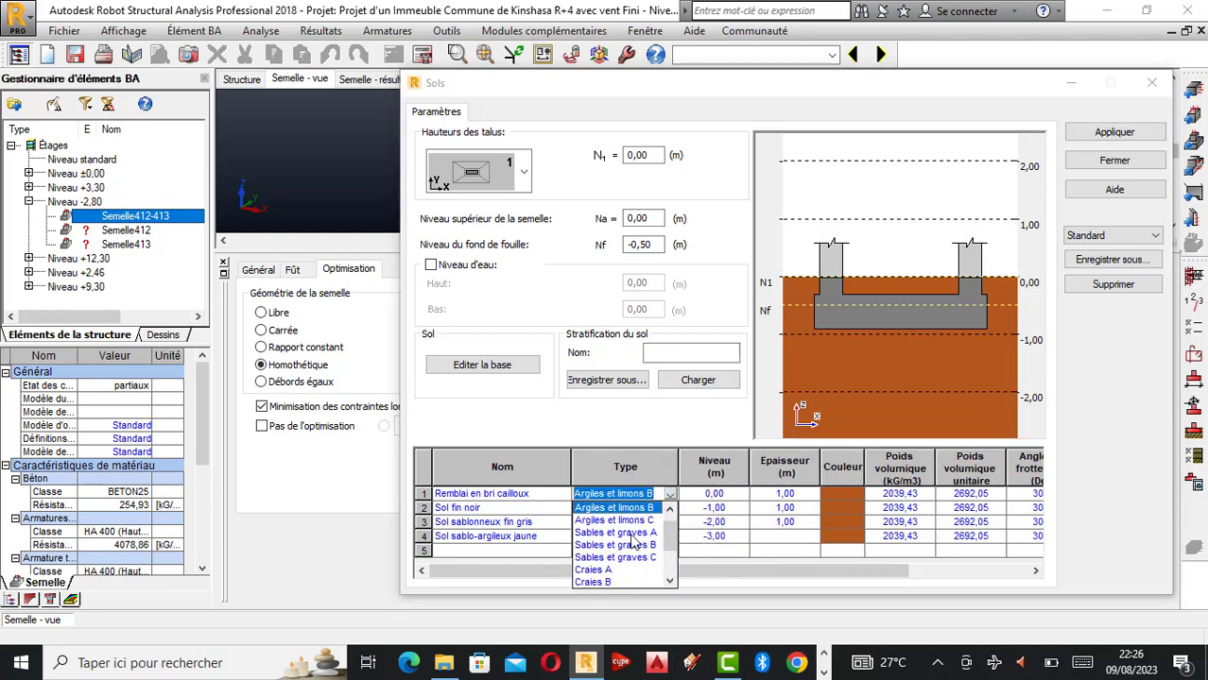
scroll(633, 546, "down", 5)
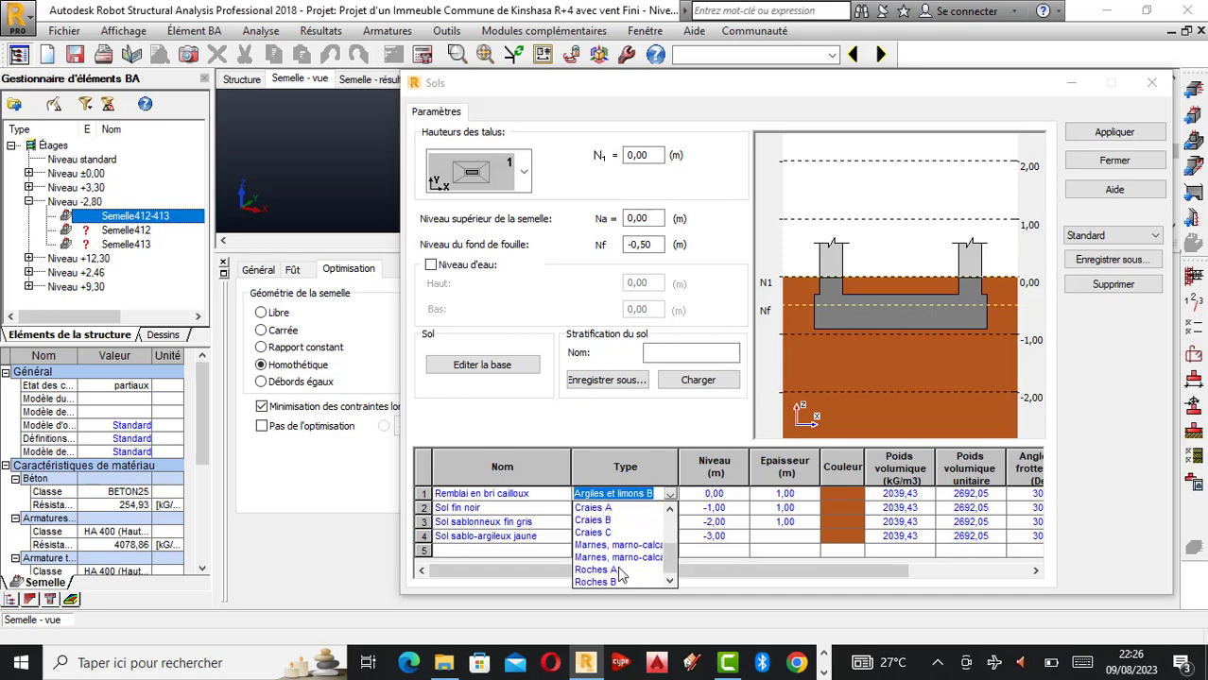
left_click(616, 571)
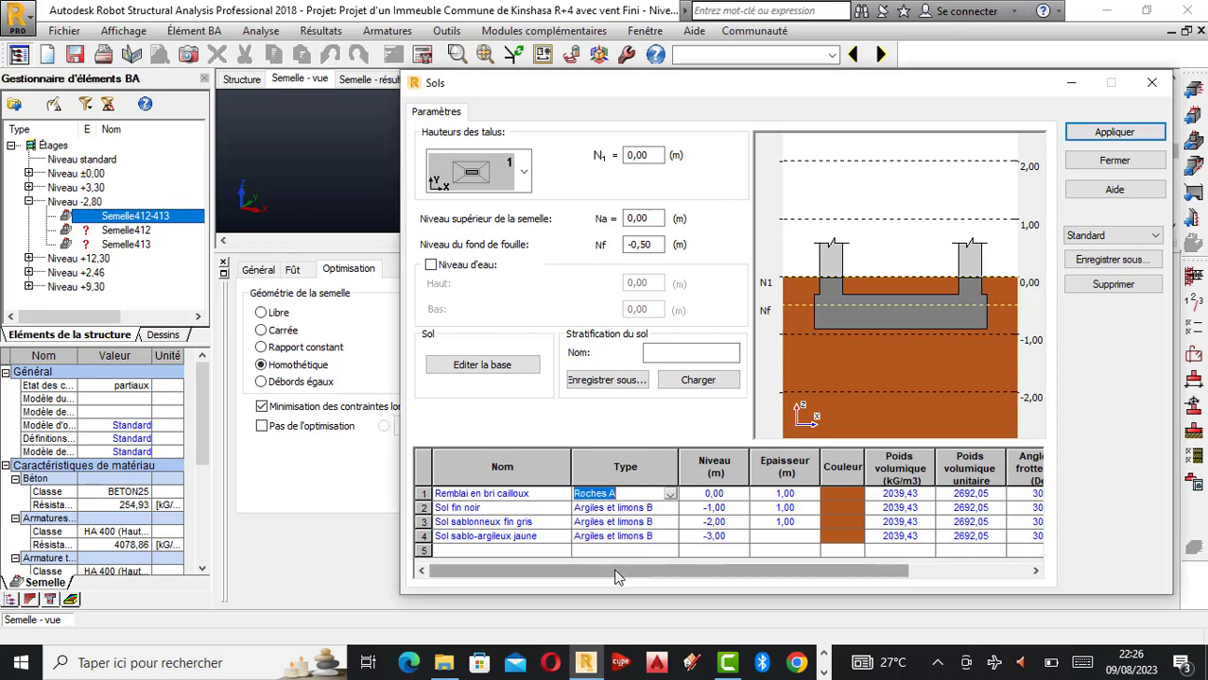
- Set the soil type of the second layer, Sol fin noir, to Sables et graves A
left_click(664, 511)
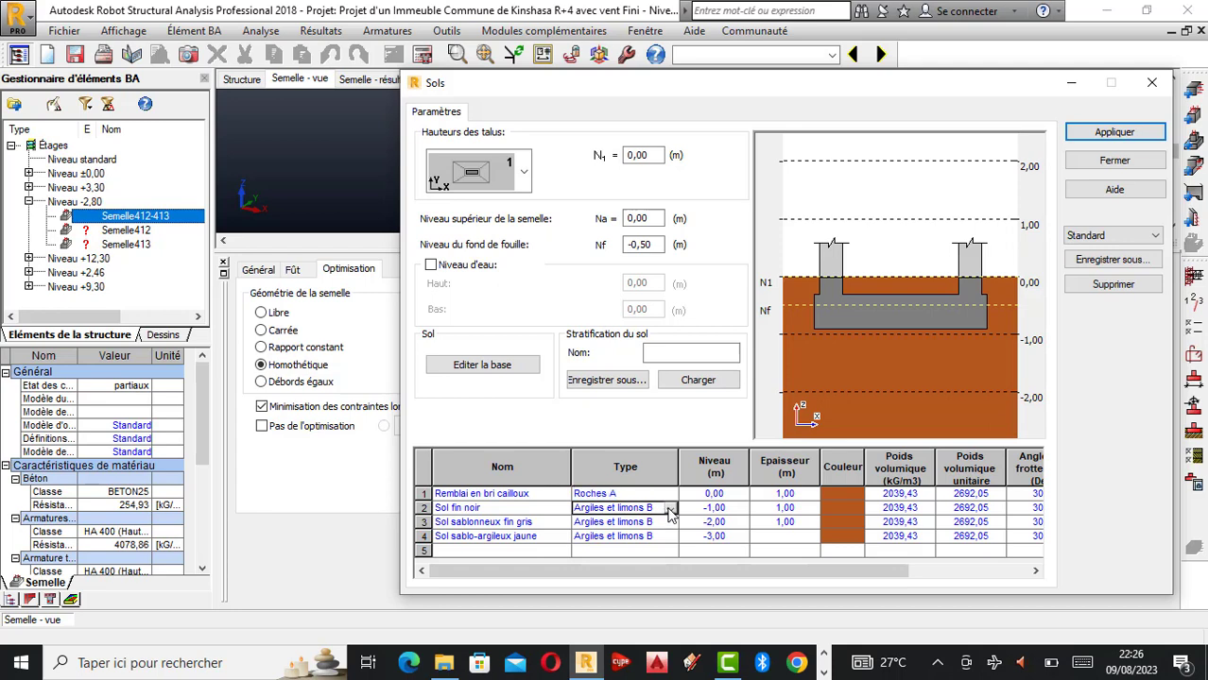
left_click(669, 508)
scroll(642, 567, "down", 5)
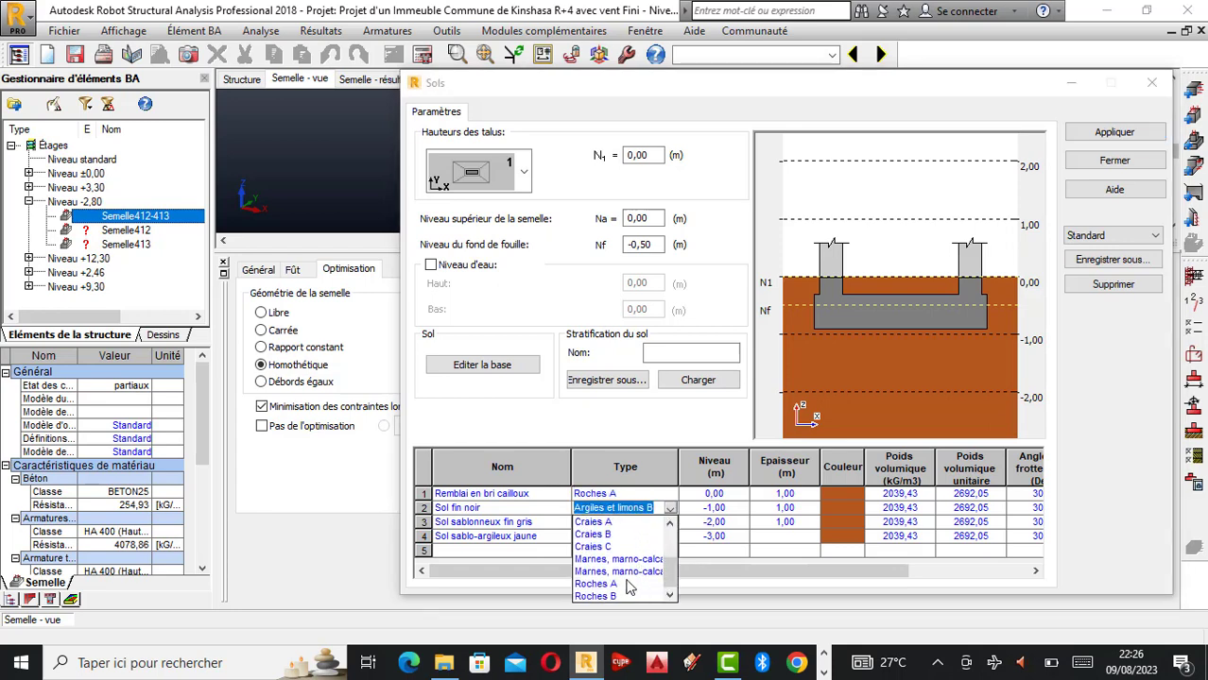
scroll(623, 591, "up", 6)
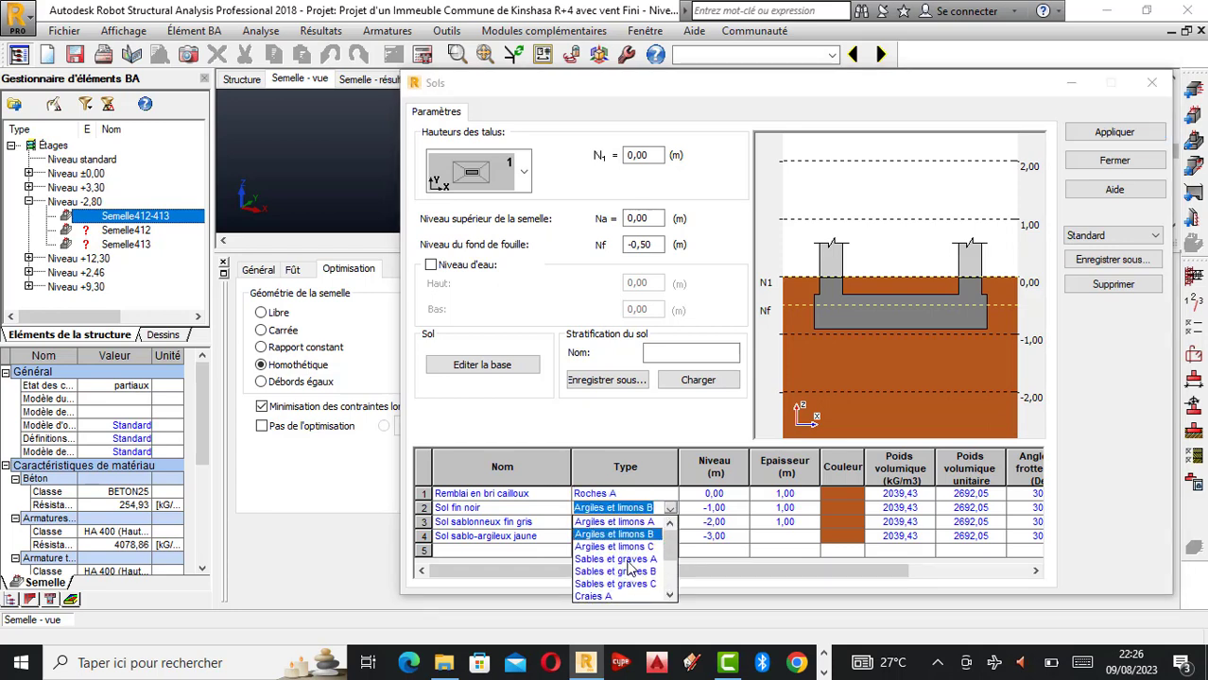
left_click(629, 560)
- Set the type of Sol sablonneux fin gris to Sables et graves B and of Sol sablo-argileux jaune to Sables et graves C
left_click(665, 522)
left_click(669, 522)
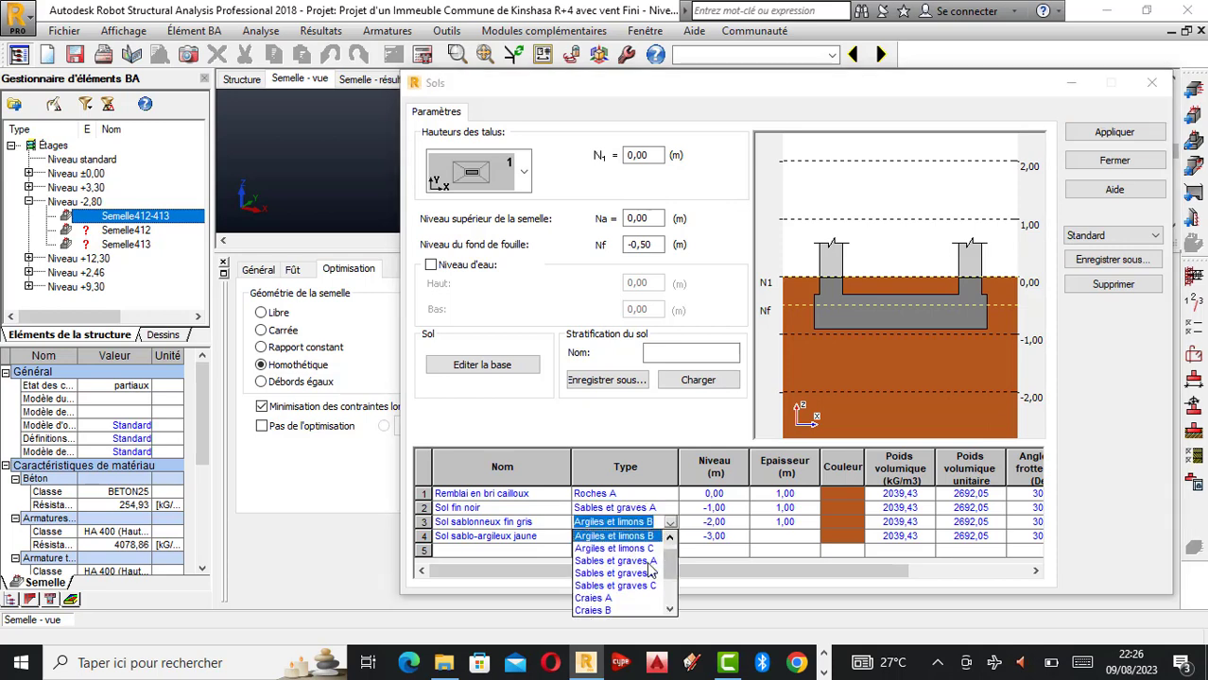
left_click(637, 574)
left_click(665, 536)
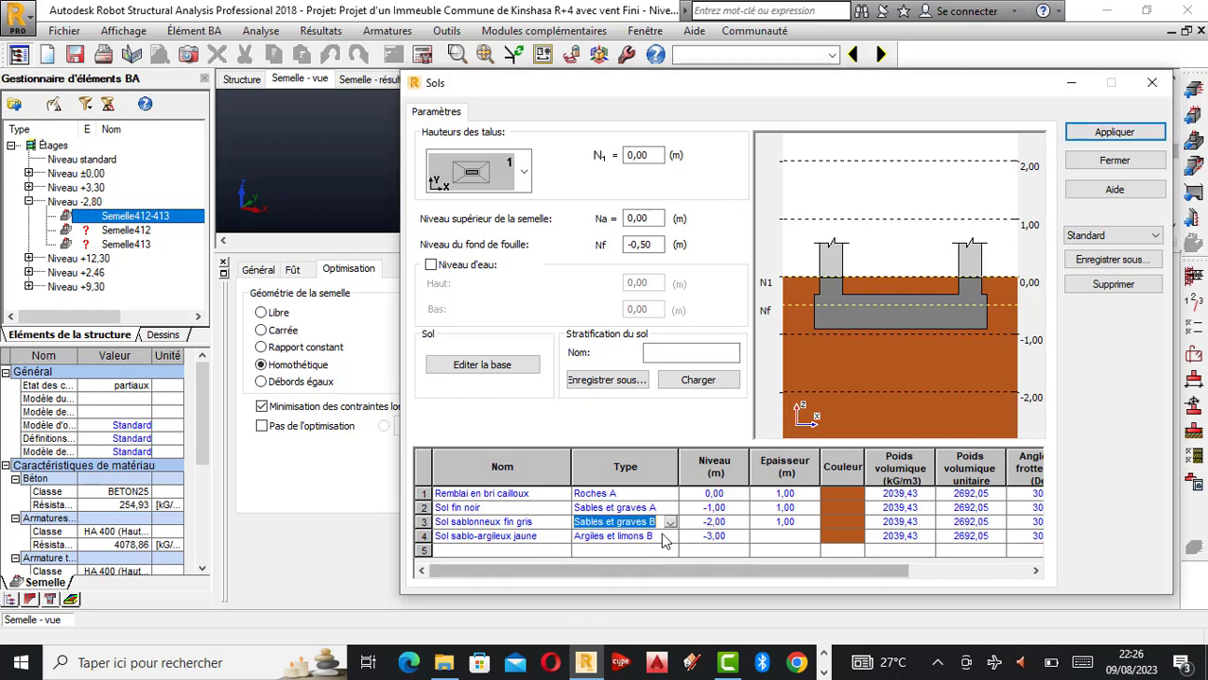
left_click(669, 535)
left_click(645, 599)
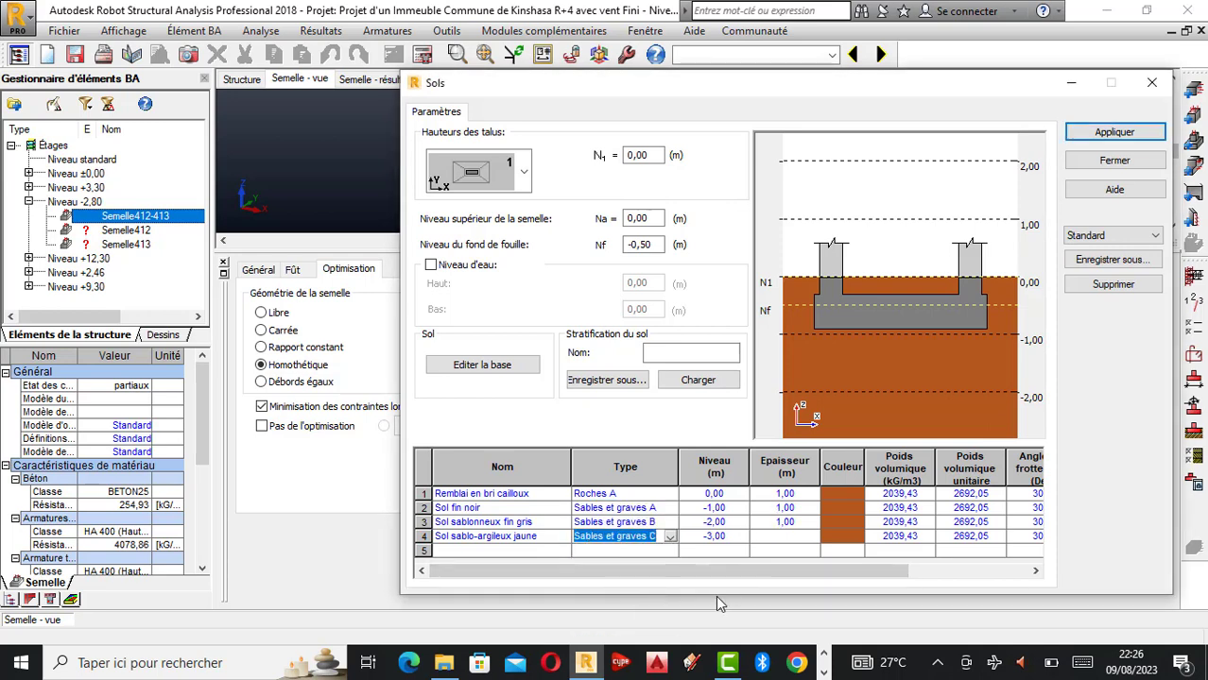
- Consult the layer depths in the report PDF in Adobe Reader and set the three upper layers' thicknesses in Robot to 0,20, 0,80 and 2,00 m
left_click(824, 671)
mouse_move(425, 671)
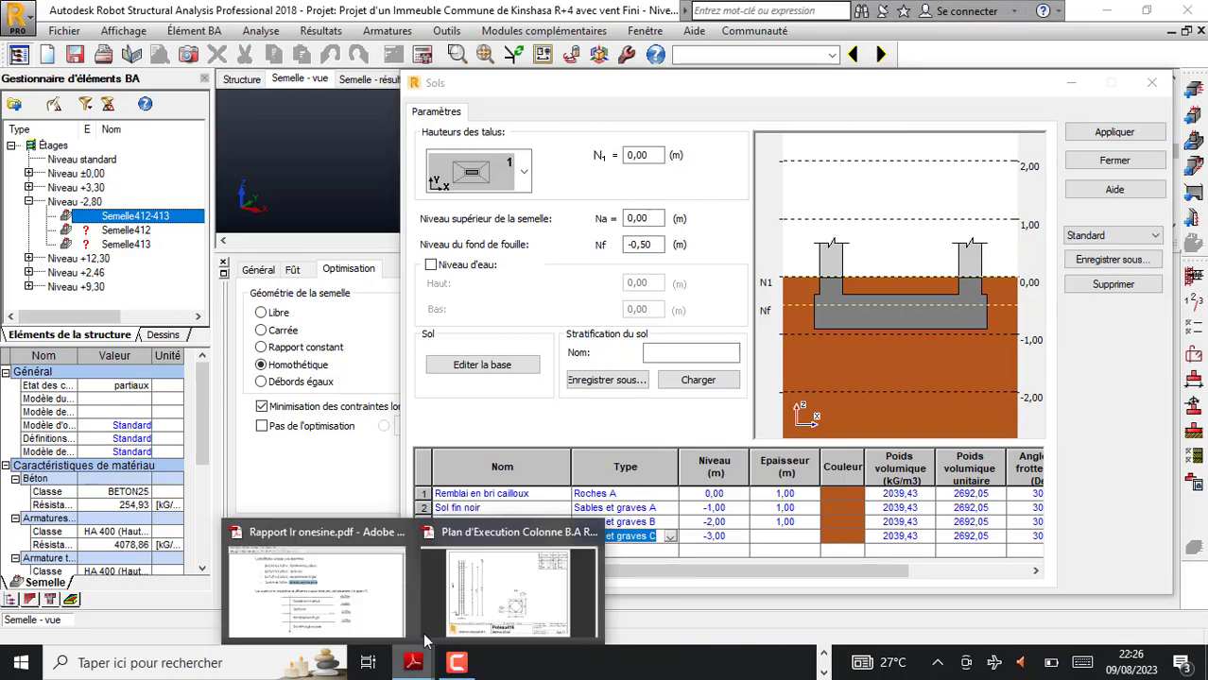
left_click(375, 616)
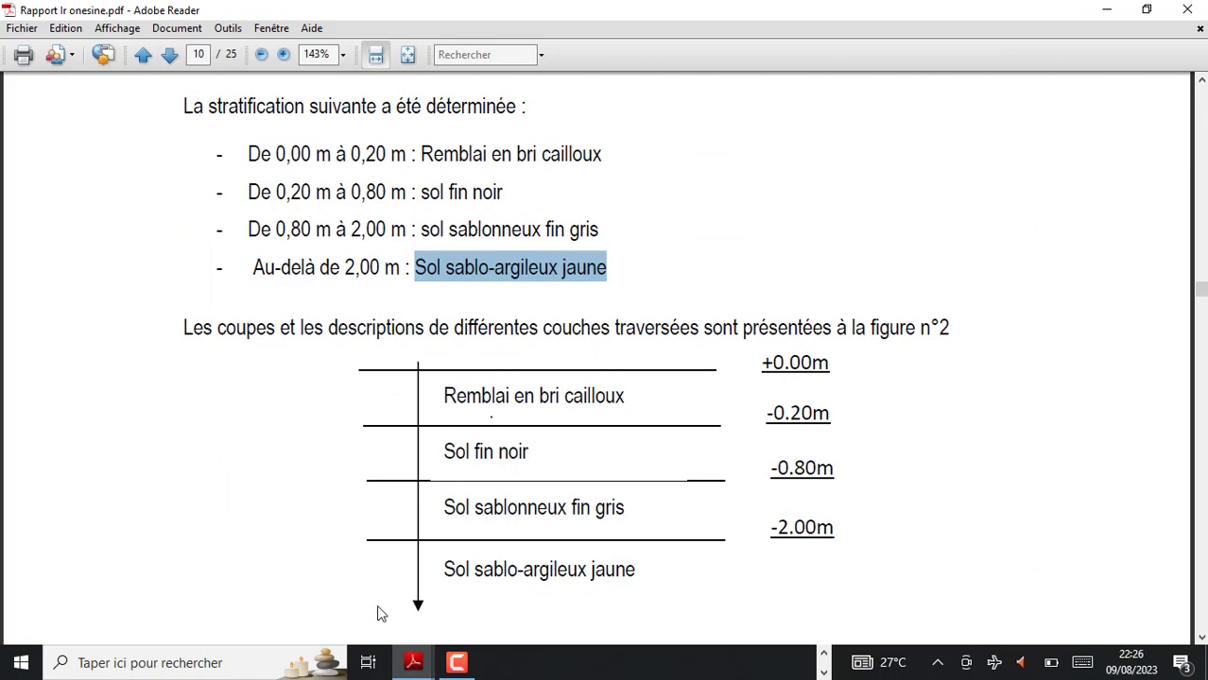
left_click(1121, 11)
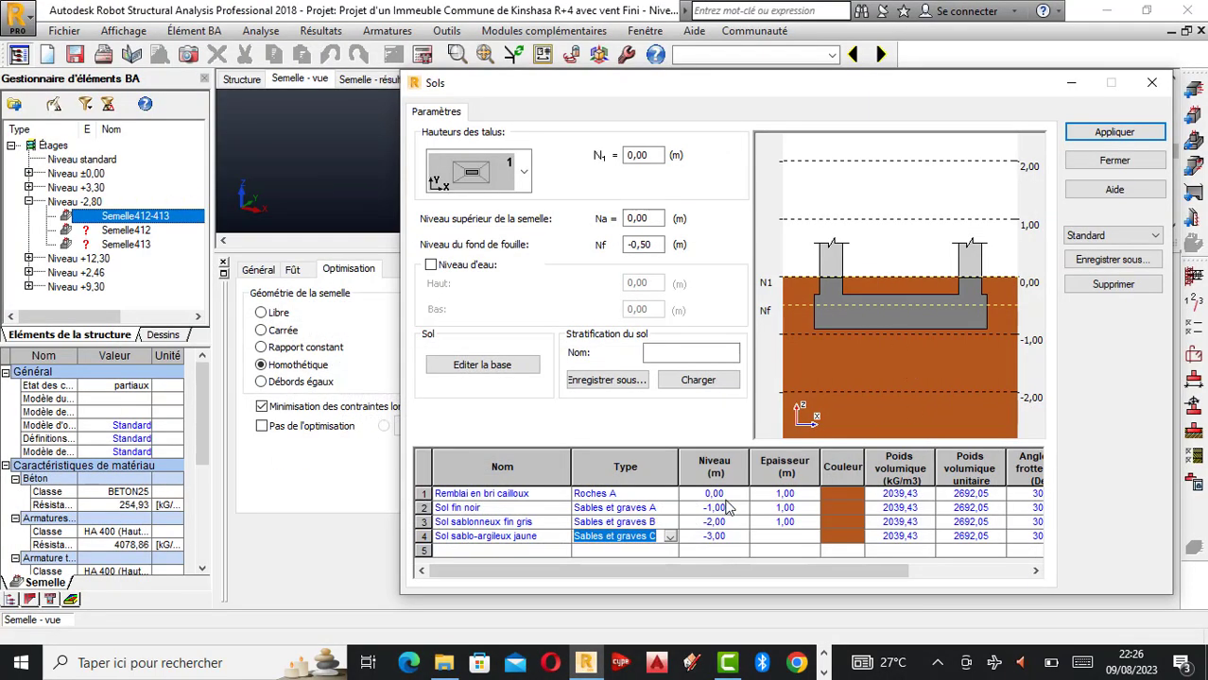
left_click(783, 493)
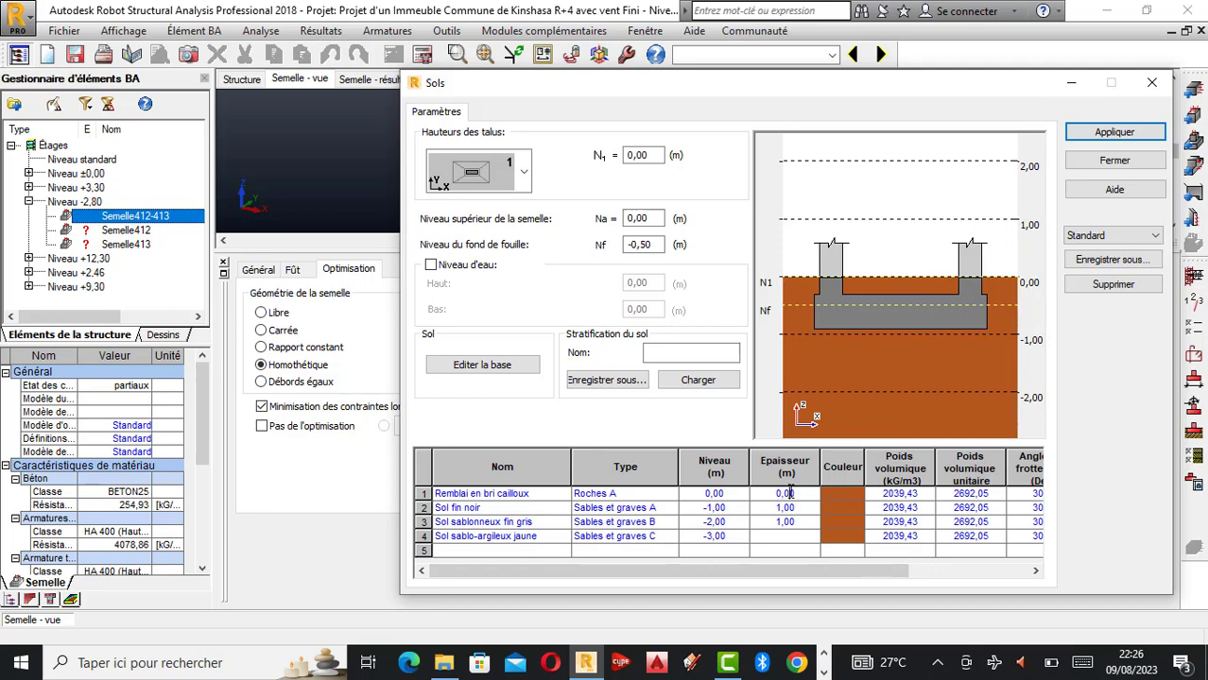
type("0,2")
left_click(785, 509)
type("0,8")
key("Return")
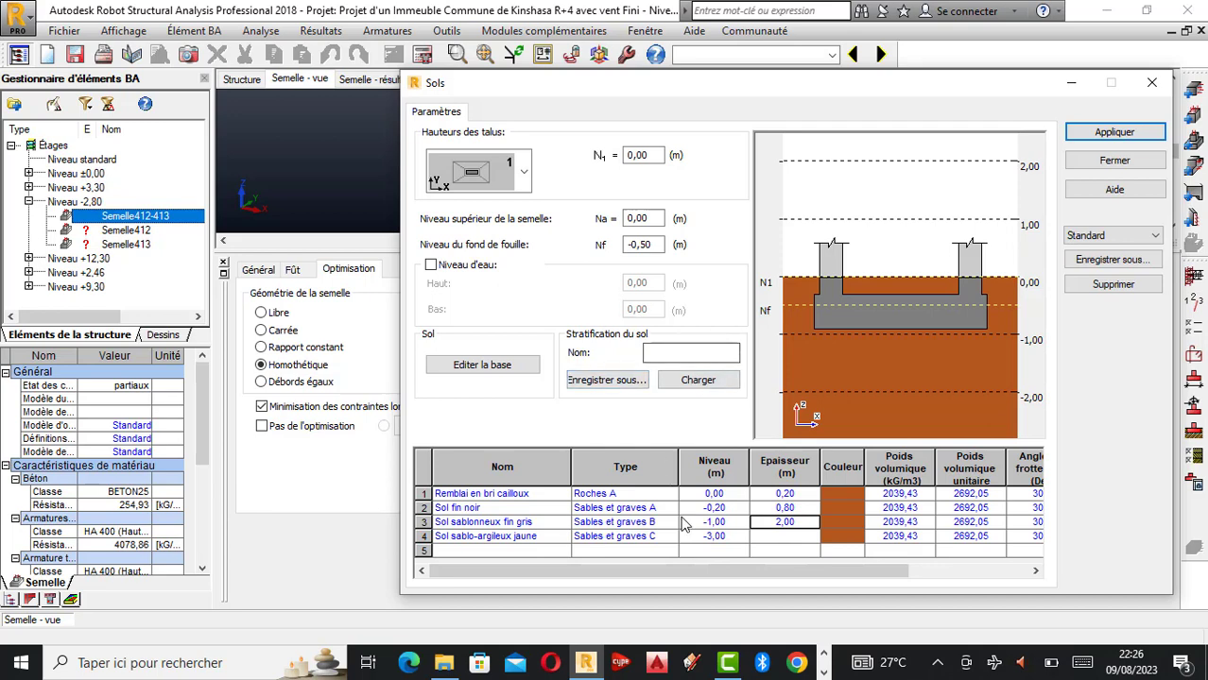
- Enable the water level with Haut 1,00 and Bas 1,50 m, set the excavation level Nf to -3,00 m, and apply the soil settings
left_click(432, 265)
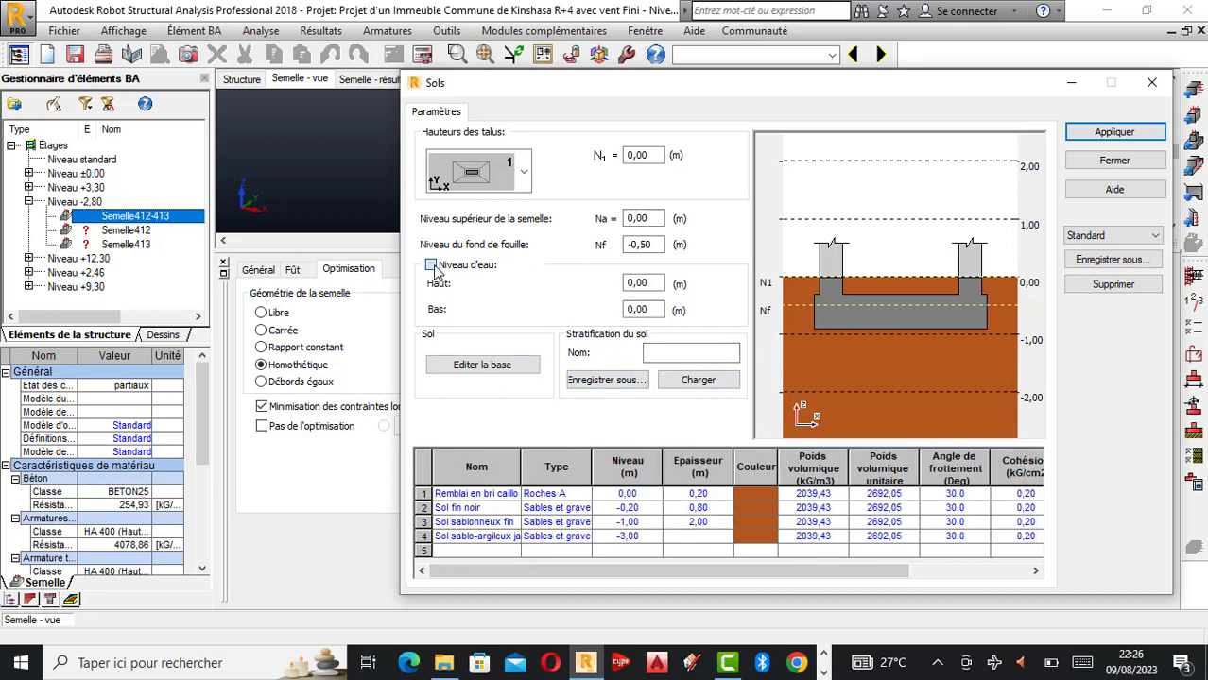
double_click(653, 244)
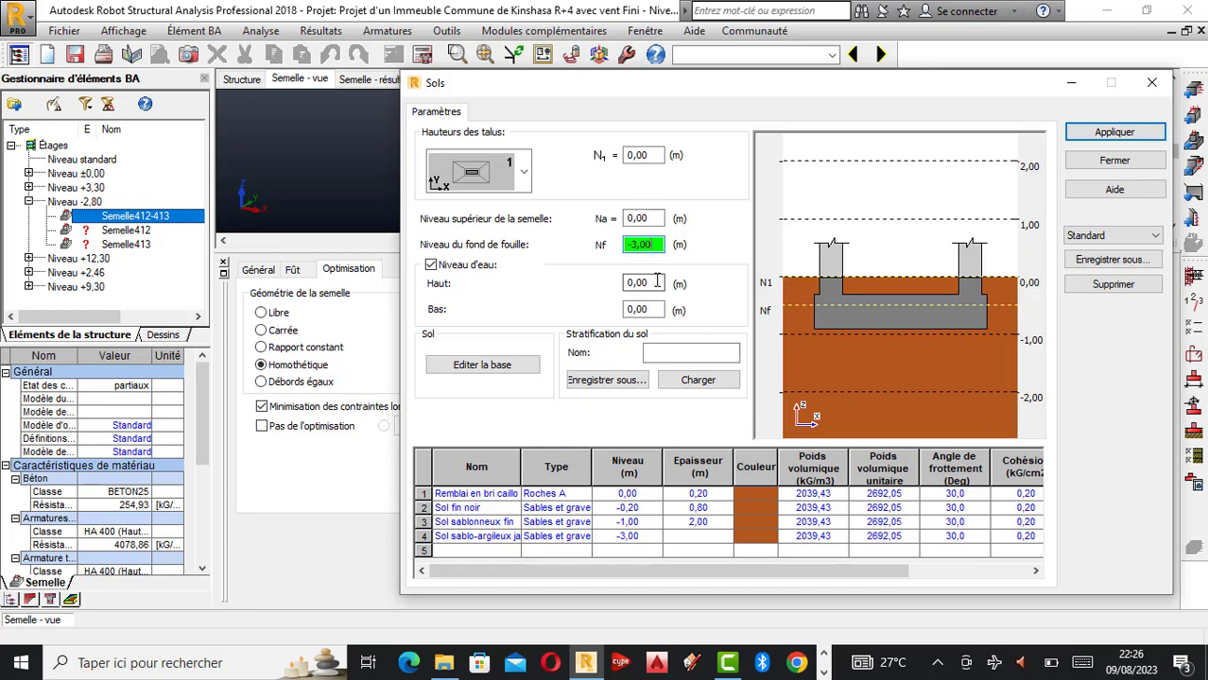
double_click(640, 285)
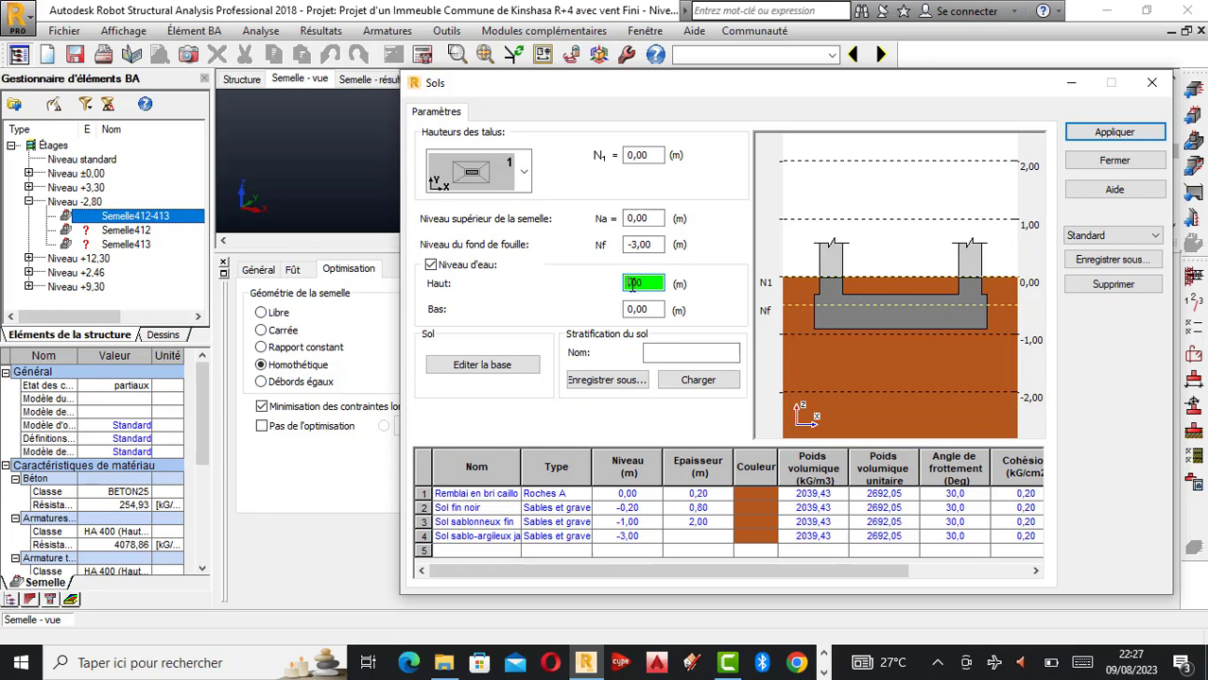
type("1")
double_click(634, 309)
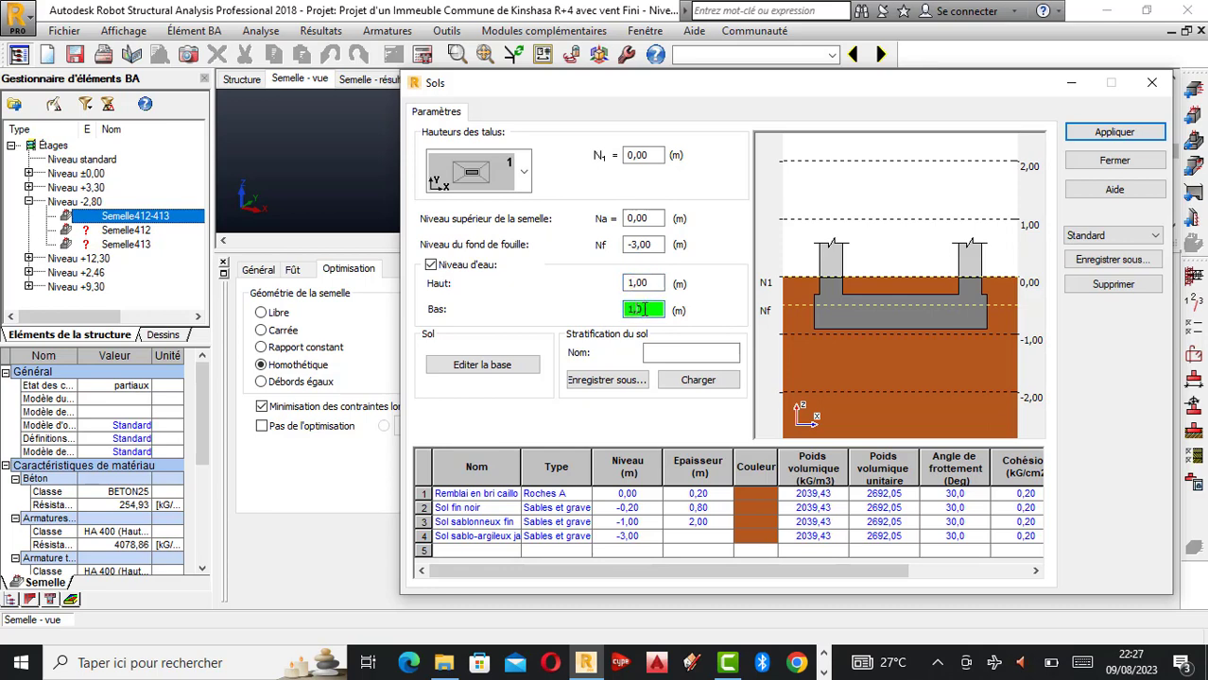
left_click(1114, 133)
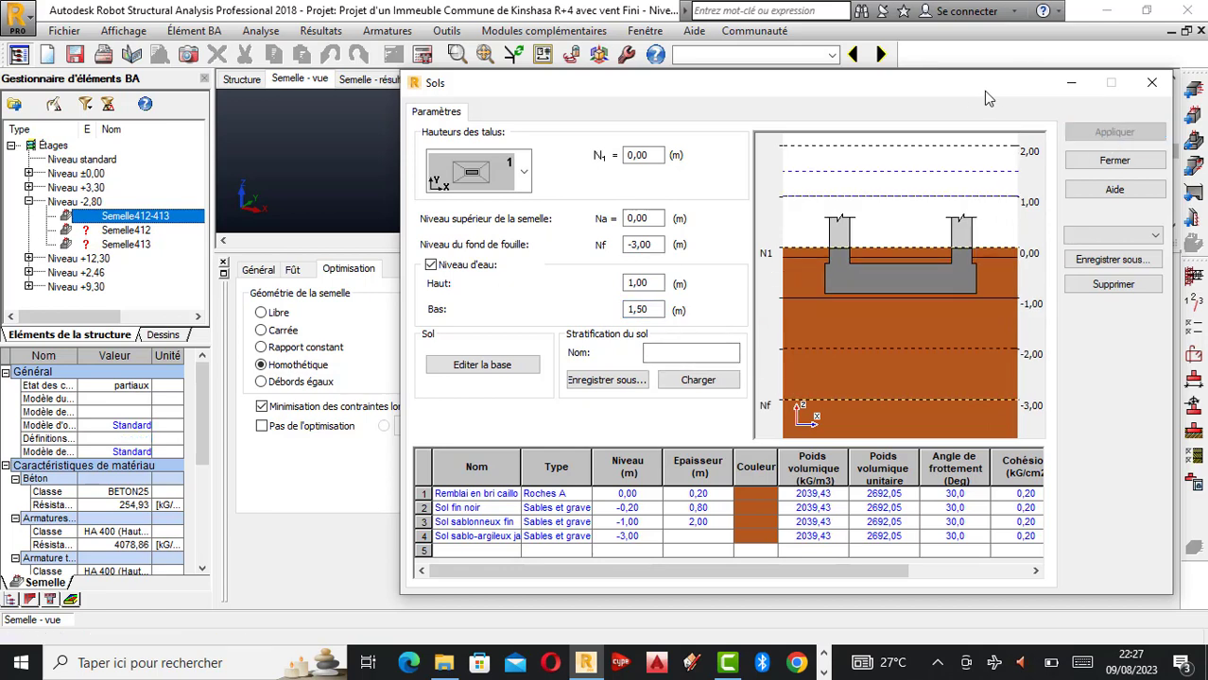
left_click(1157, 89)
- In the geotechnical options, set the admissible pressure qu to 7 kG/cm2 and the depth d to 3,00 m
left_click(1195, 457)
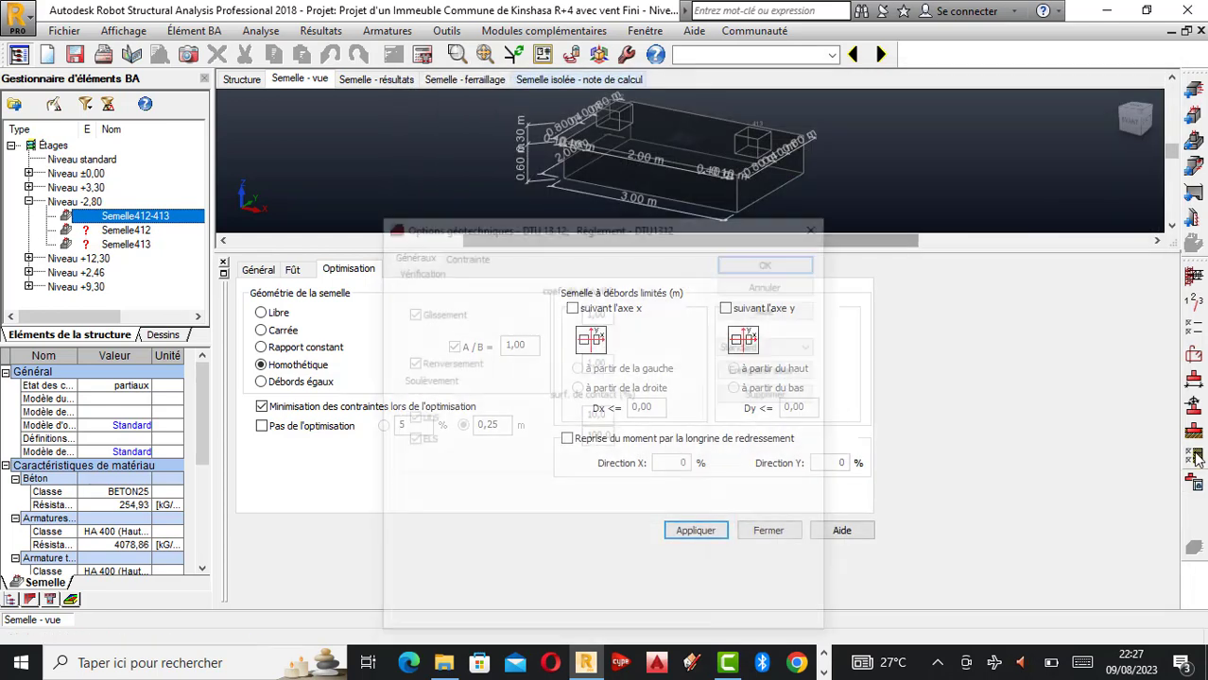
left_click(468, 255)
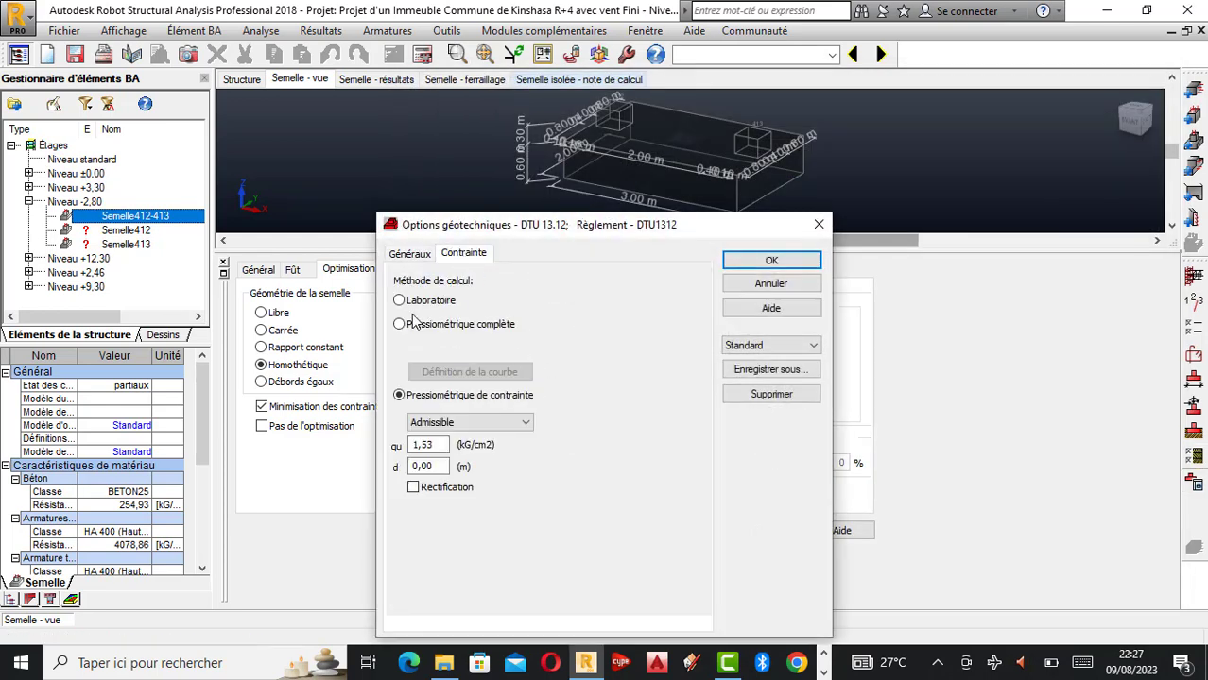
double_click(423, 466)
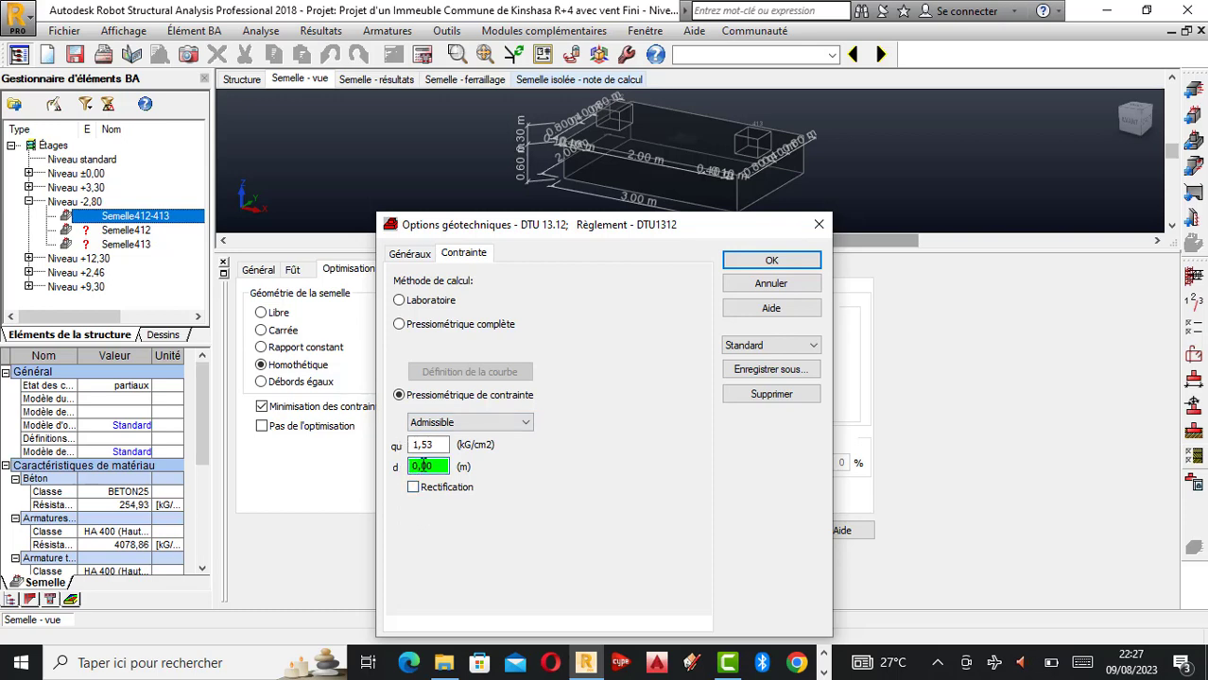
key("BackSpace")
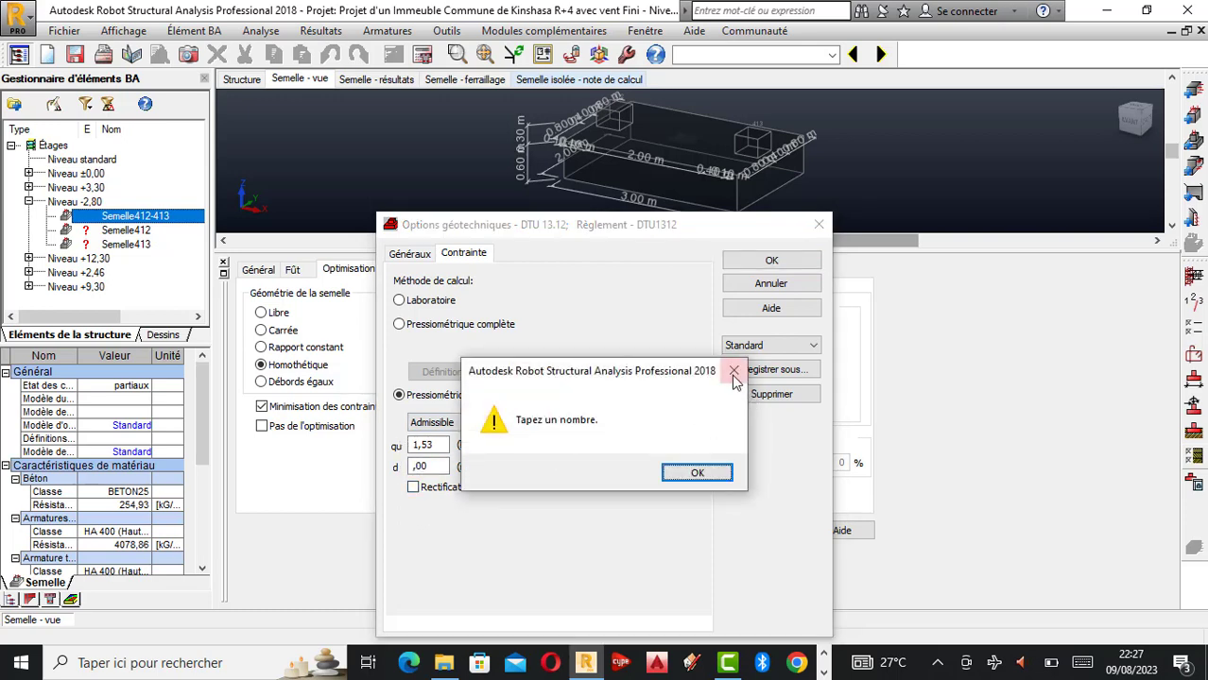
left_click(734, 373)
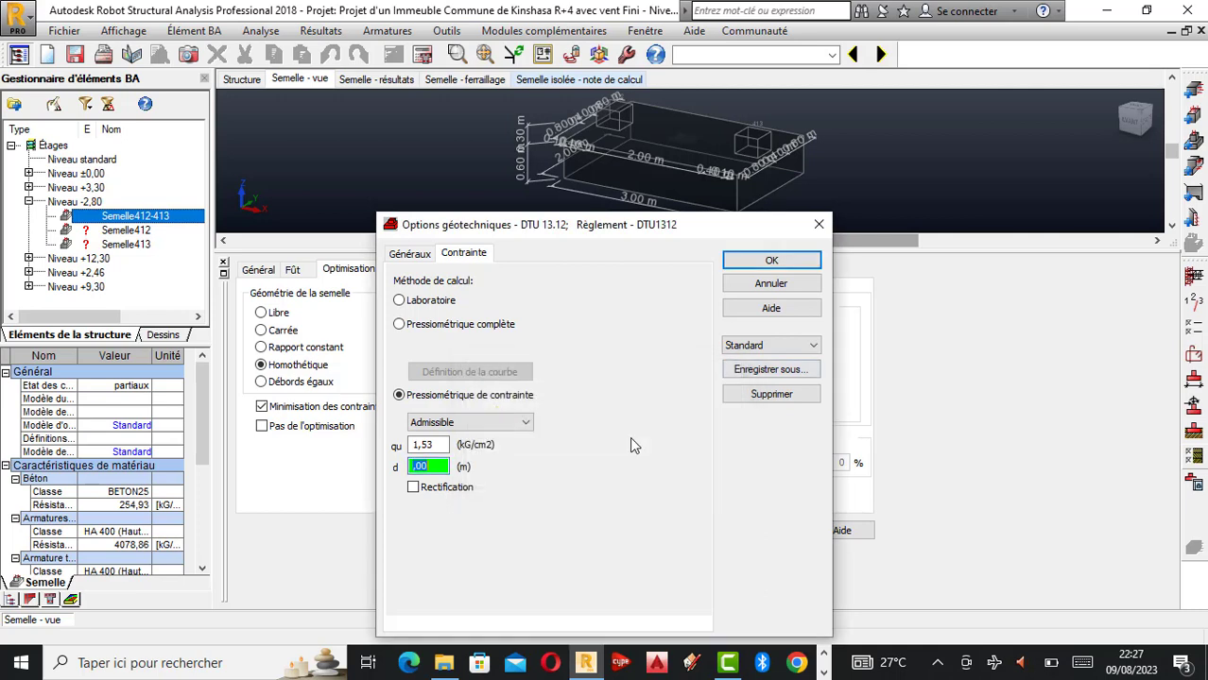
left_click(432, 444)
left_click_drag(439, 444, 396, 442)
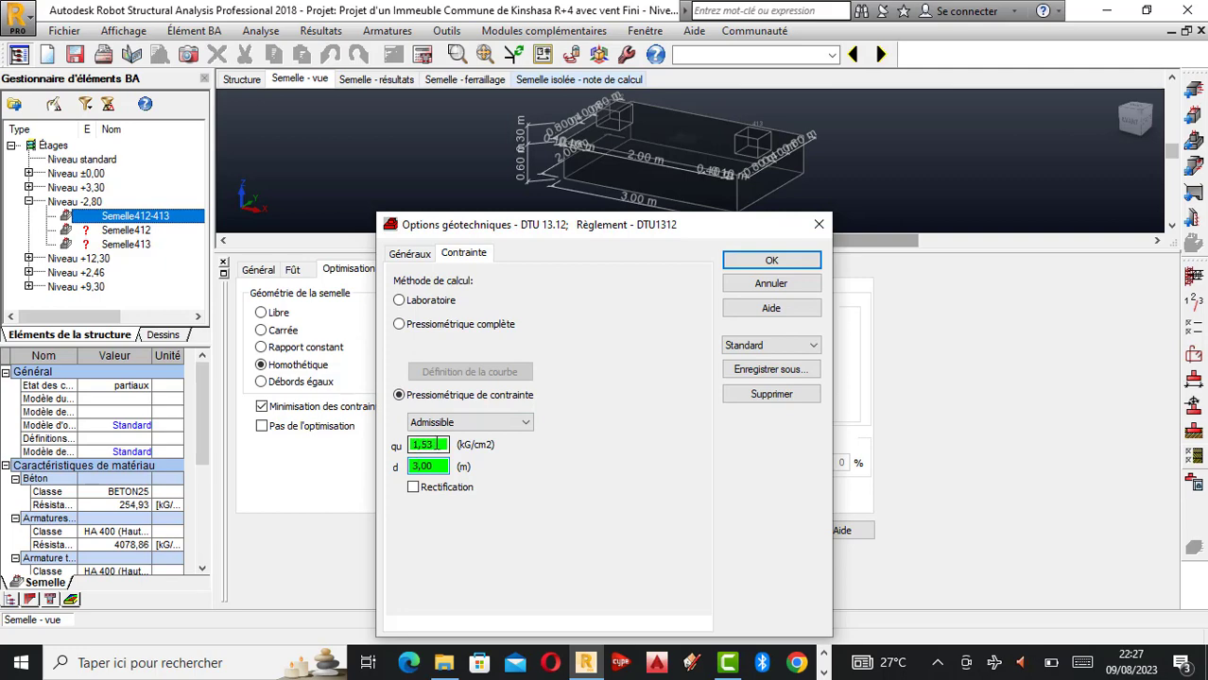
type("7")
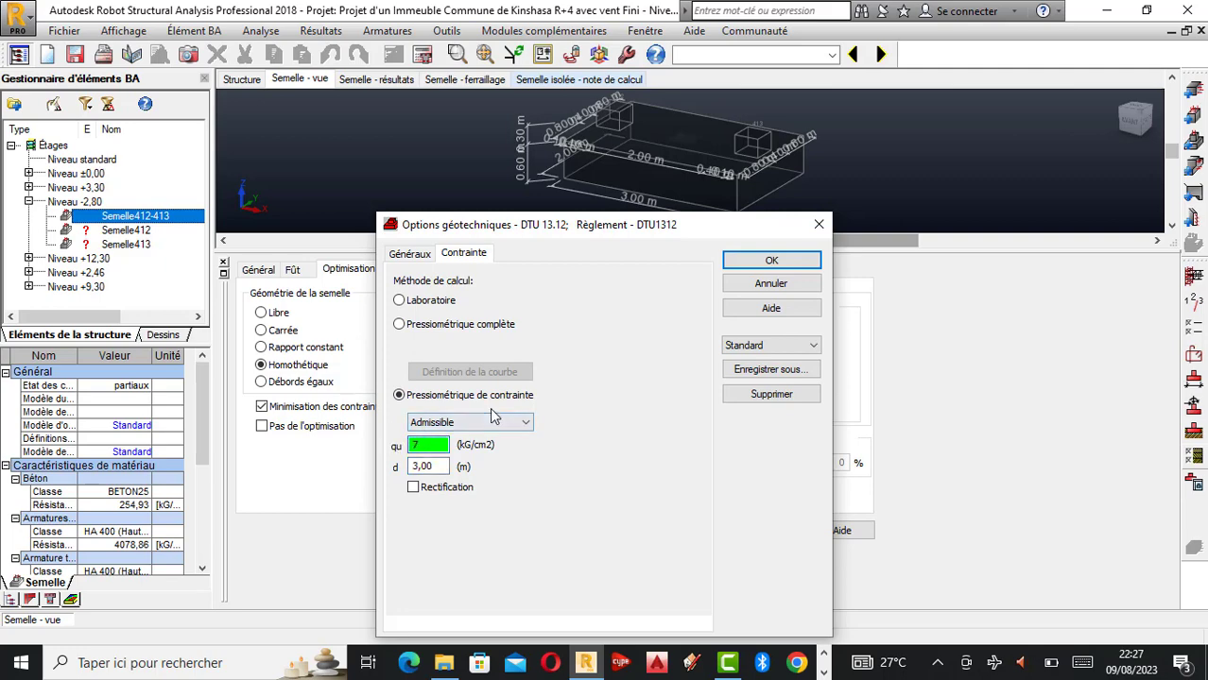
left_click(765, 261)
- Calculate the combined footing Semelle412-413 with drawing generation and return to the footing view
left_click(423, 55)
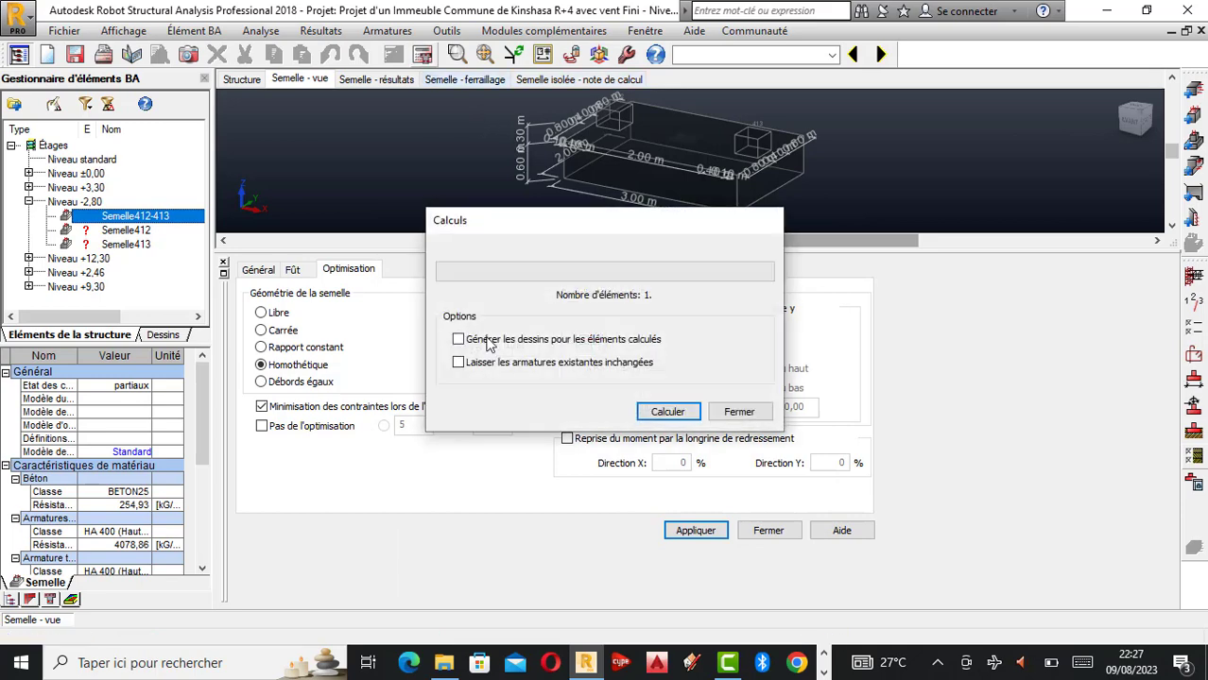
left_click(662, 411)
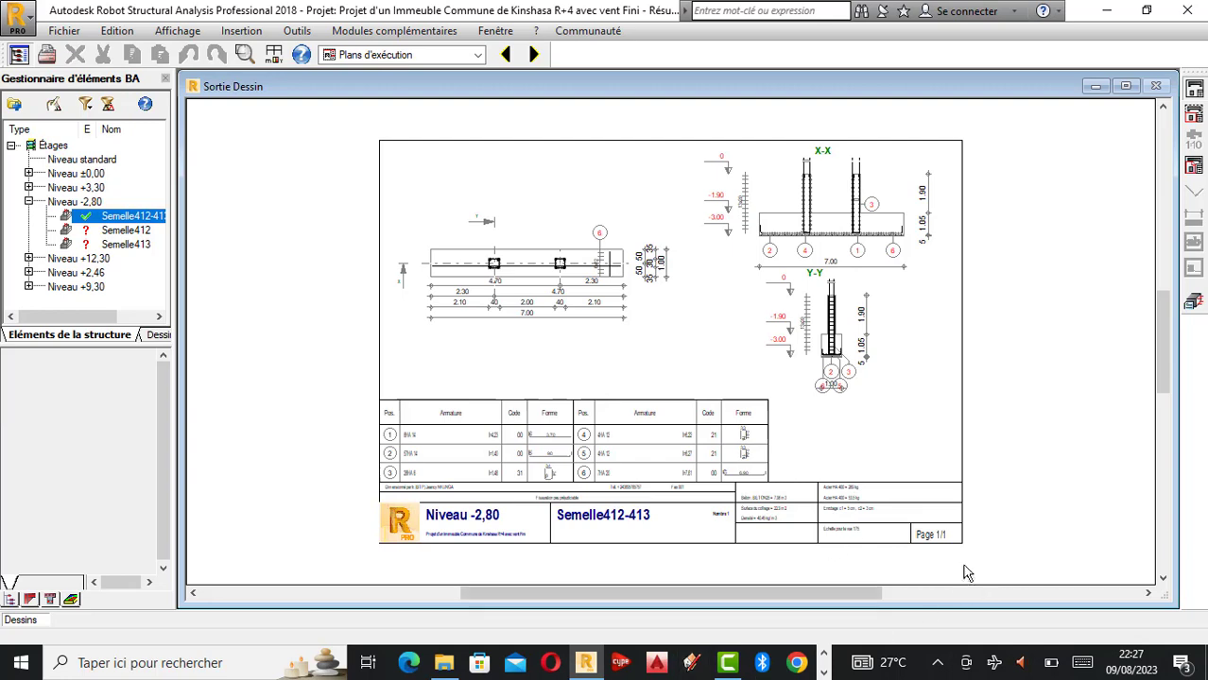
left_click(1193, 312)
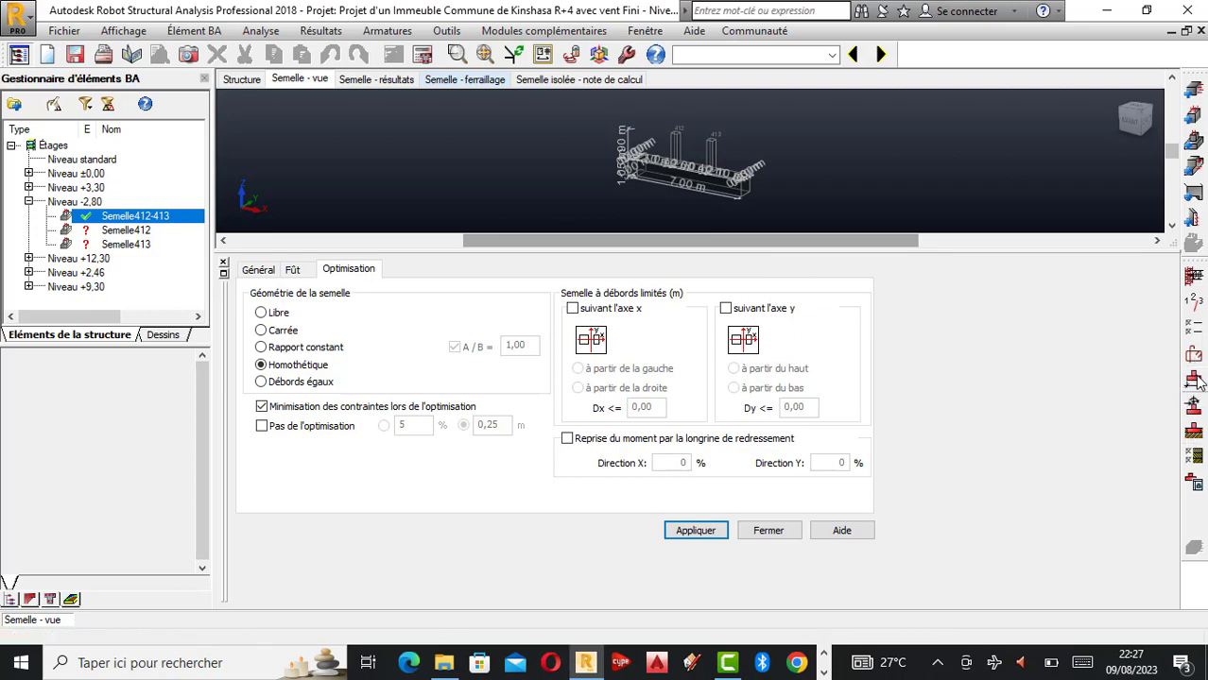
- Set the combined footing's plan dimensions A and B to 2,90 m each
left_click(253, 271)
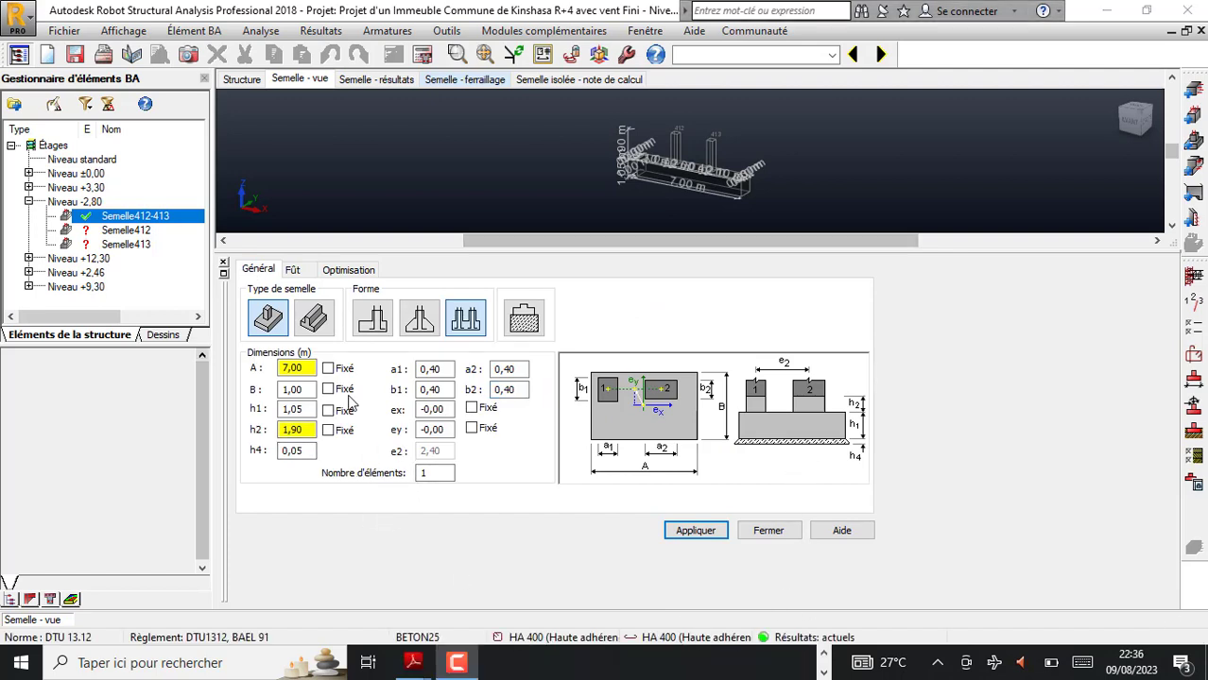
left_click(288, 369)
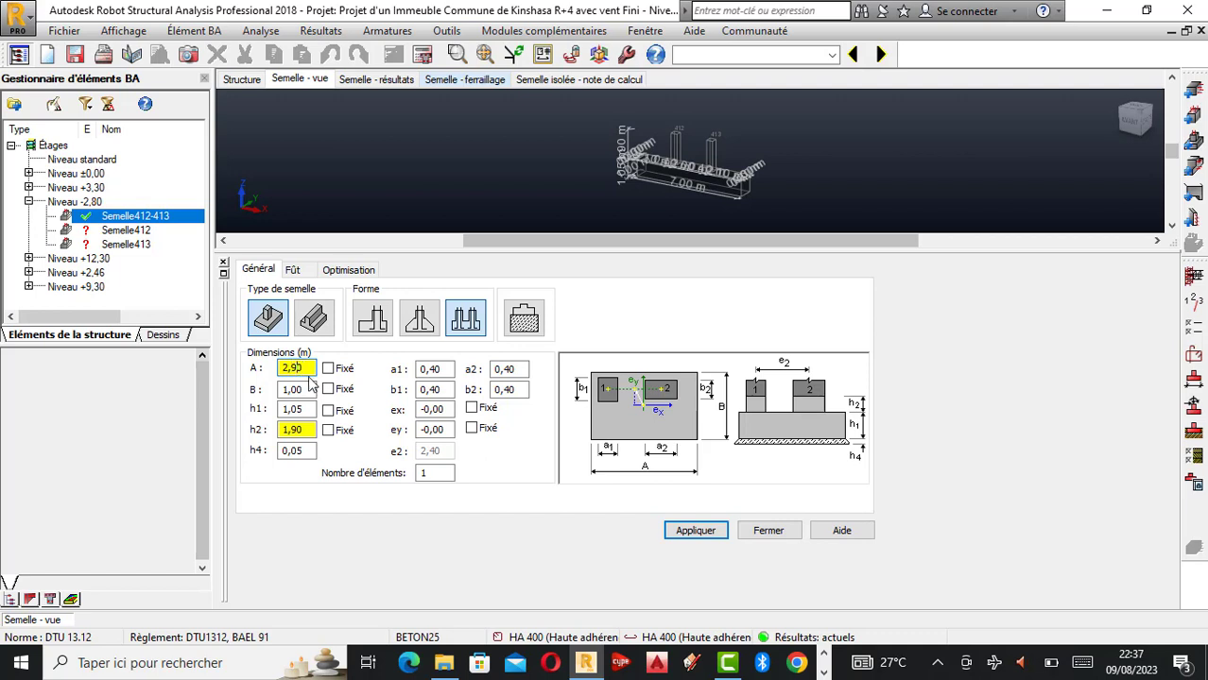
left_click(291, 388)
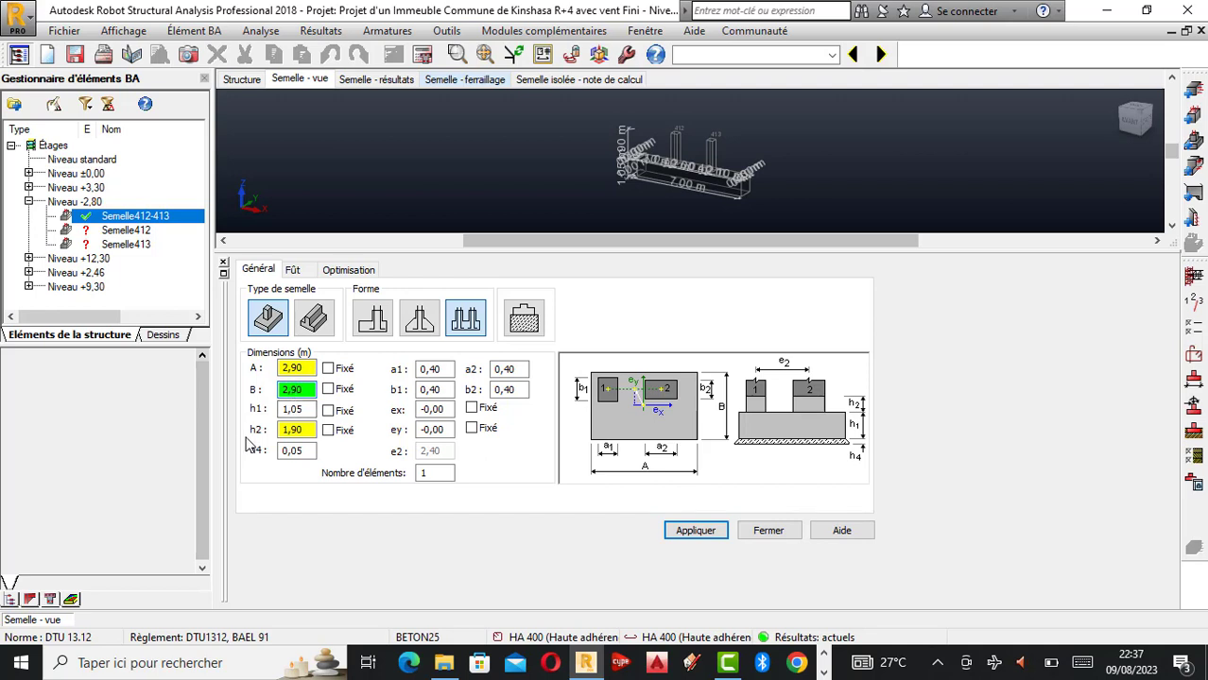
- Set the column stub height h2 to 2,25 m and the footing thickness h1 to 0,70 m
left_click(303, 430)
key("shift+Tab")
key("shift+Tab")
left_click(287, 430)
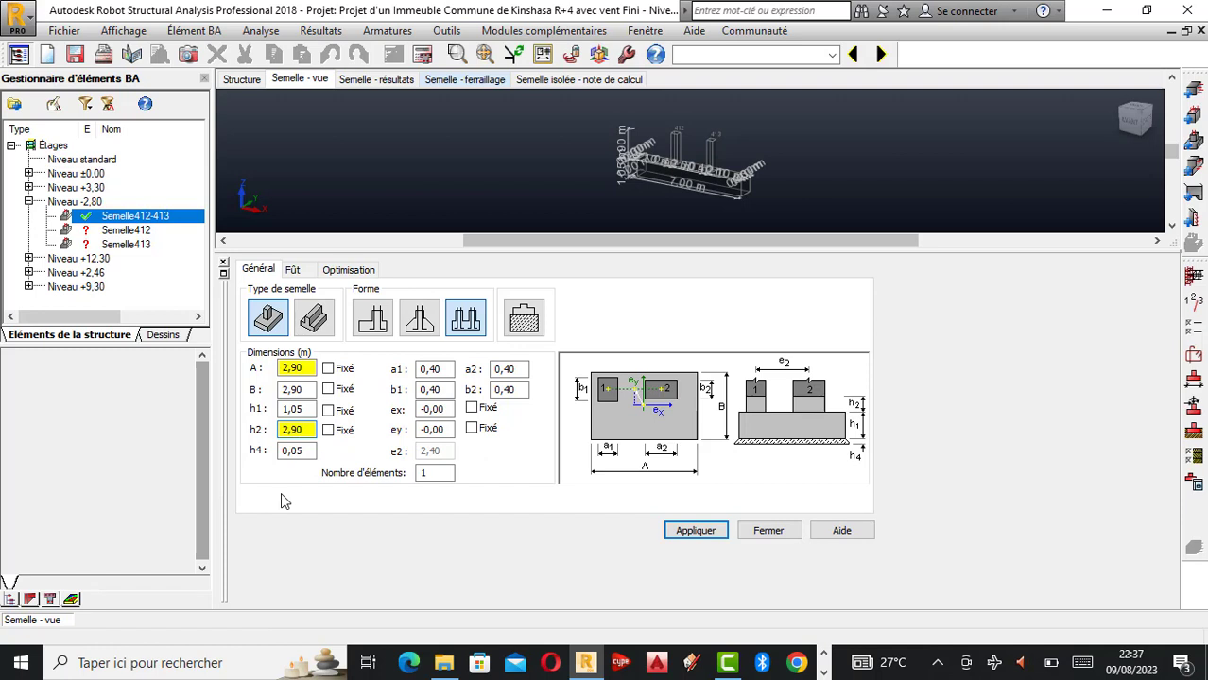
key("BackSpace")
key("BackSpace")
type("25")
left_click(289, 410)
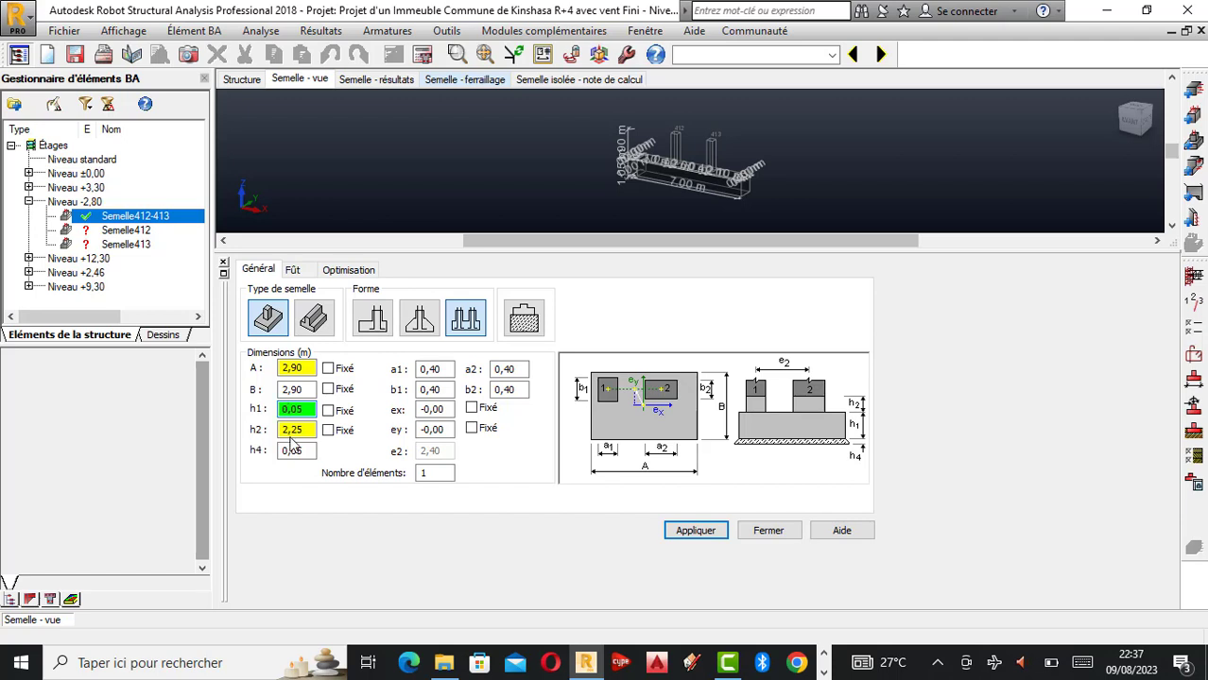
left_click(314, 413)
- Mark the dimensions A, B, h1 and h2 as fixed and apply the footing geometry
left_click(340, 369)
left_click(330, 390)
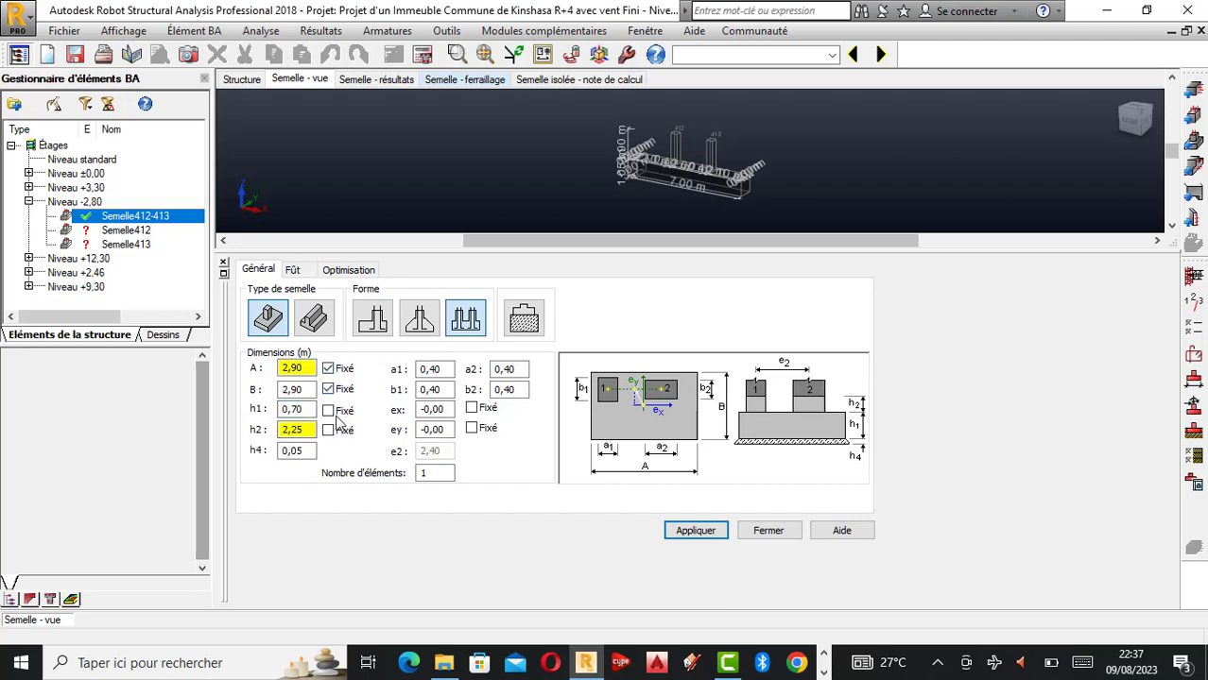
left_click(327, 431)
left_click(704, 535)
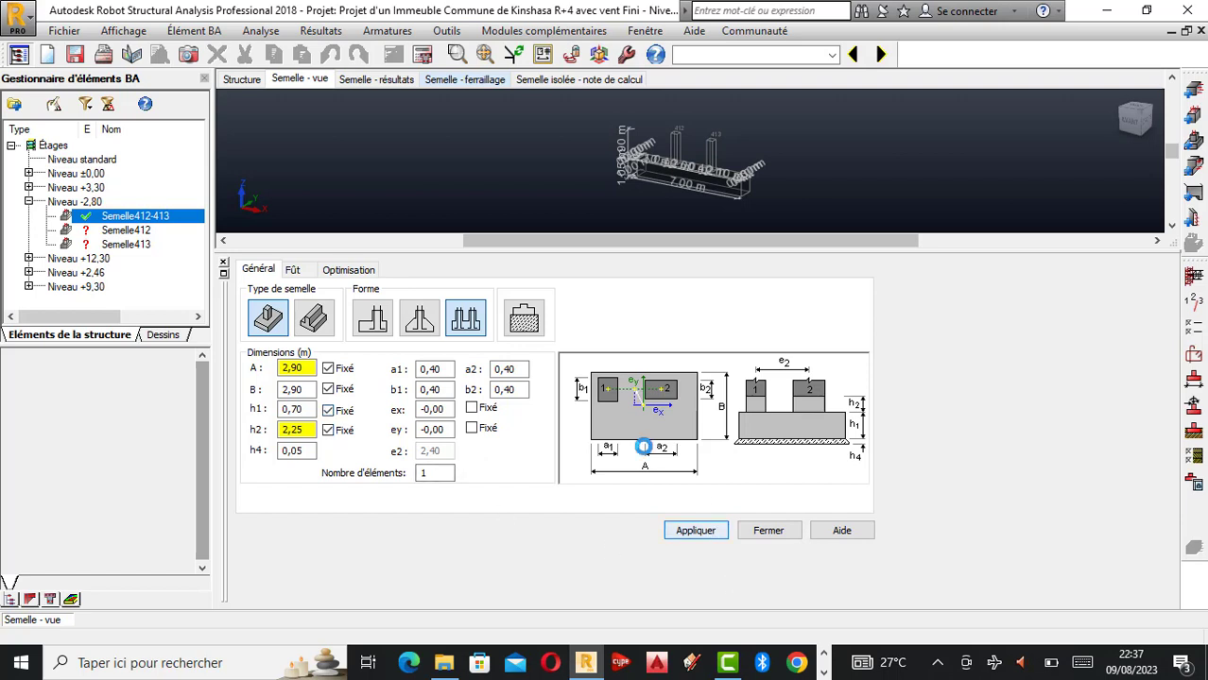
- Recalculate the footing with its fixed dimensions, generating the drawings for the calculated element
left_click(424, 55)
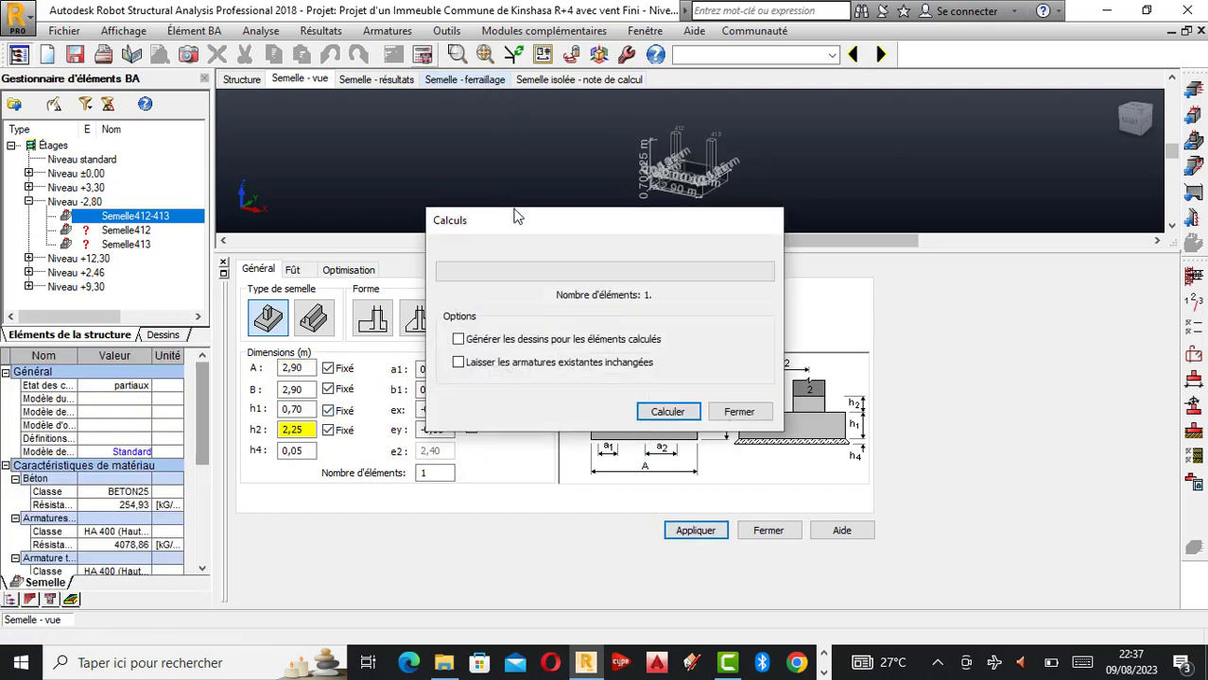
left_click(484, 343)
left_click(652, 416)
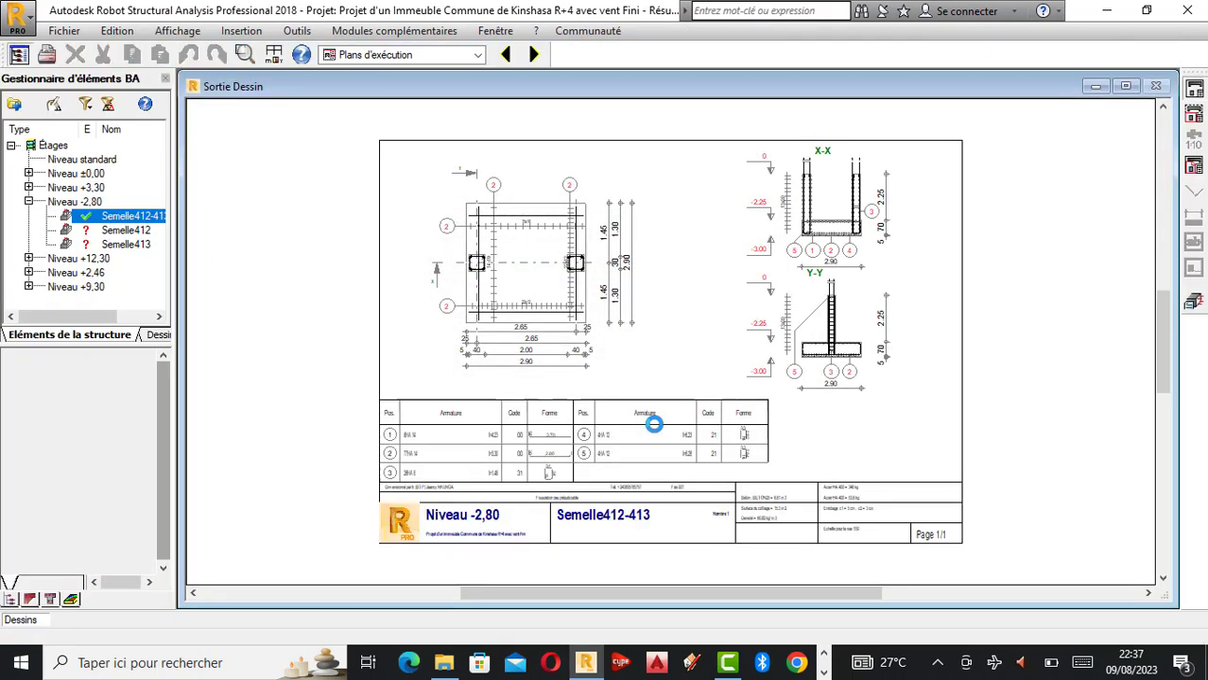
- Examine the reinforcement layout, column positions and dimensions in the plan view of the combined footing's execution drawing
scroll(576, 213, "up", 3)
scroll(490, 321, "up", 2)
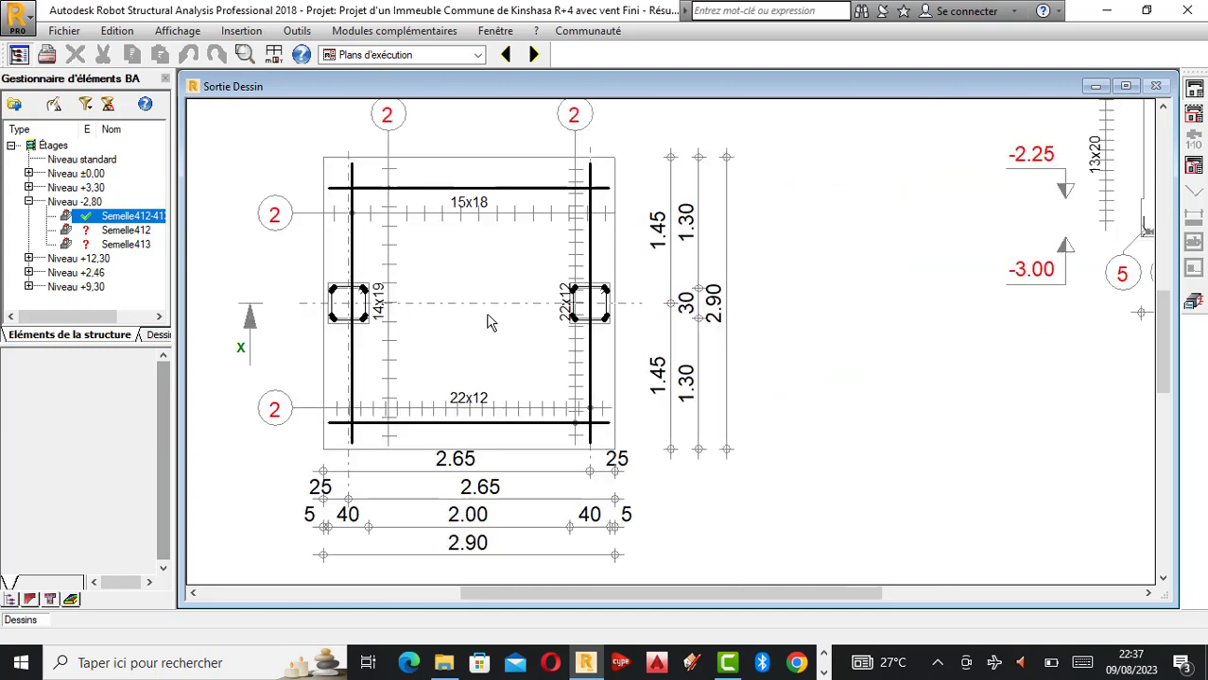
scroll(490, 334, "down", 3)
scroll(498, 261, "up", 3)
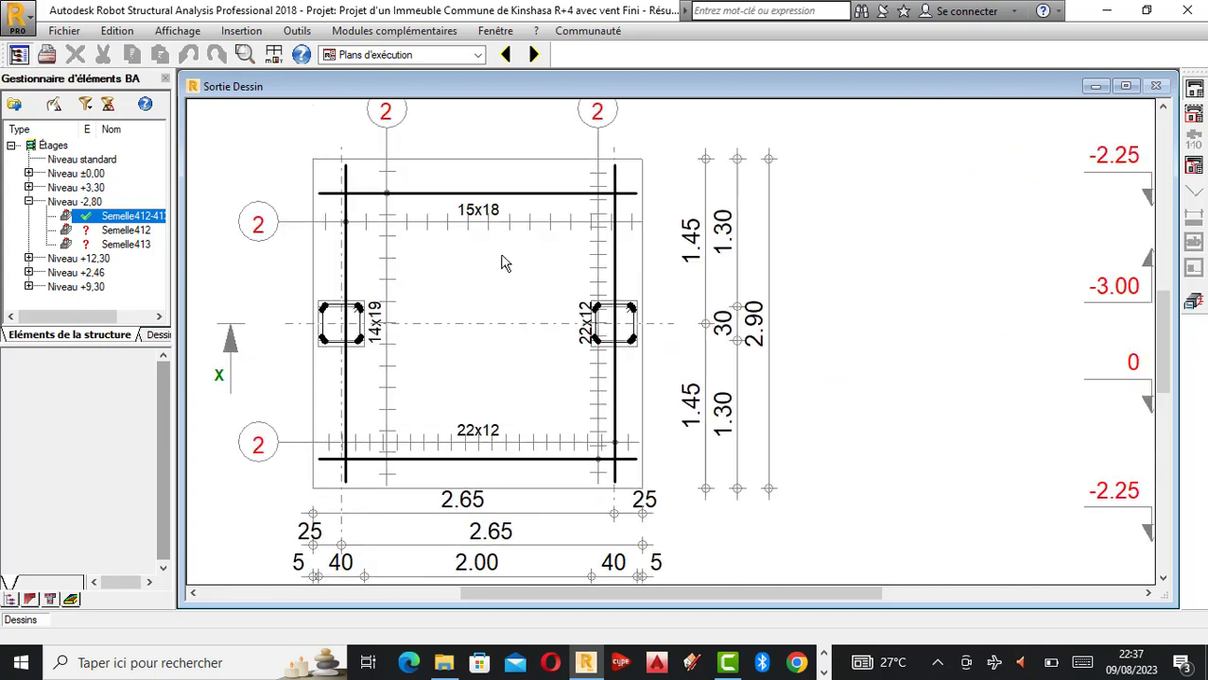
scroll(468, 207, "down", 2)
scroll(435, 206, "up", 1)
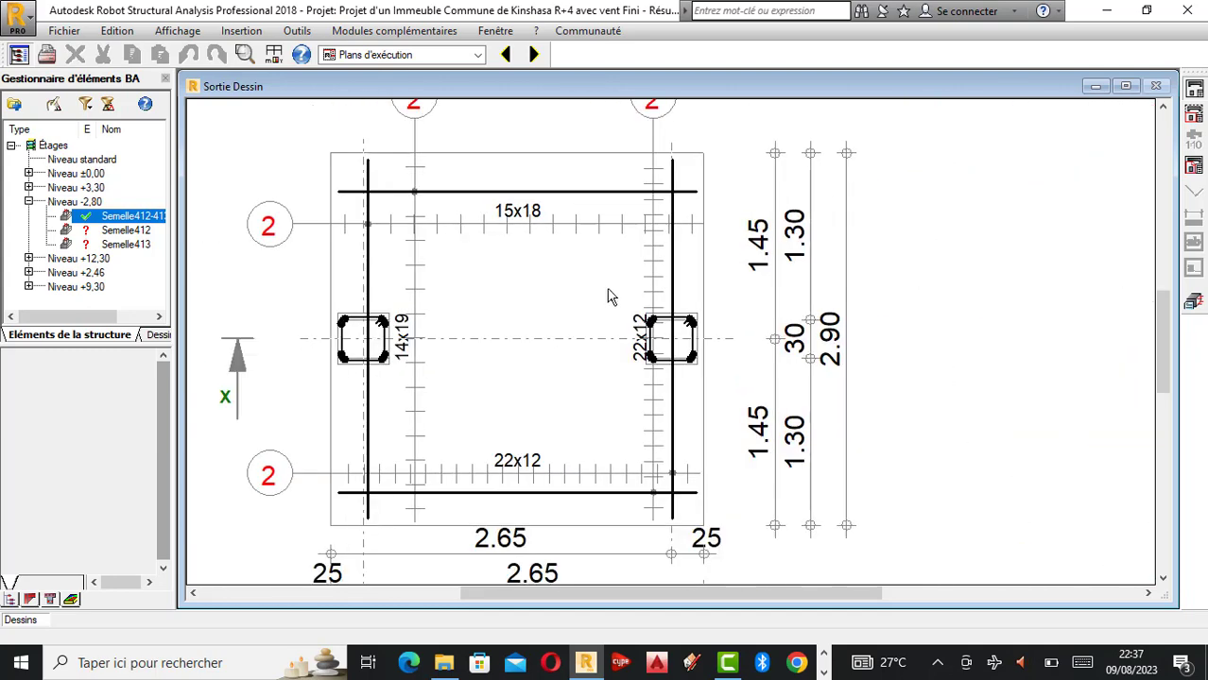
scroll(614, 291, "down", 3)
scroll(664, 309, "up", 2)
scroll(652, 293, "up", 1)
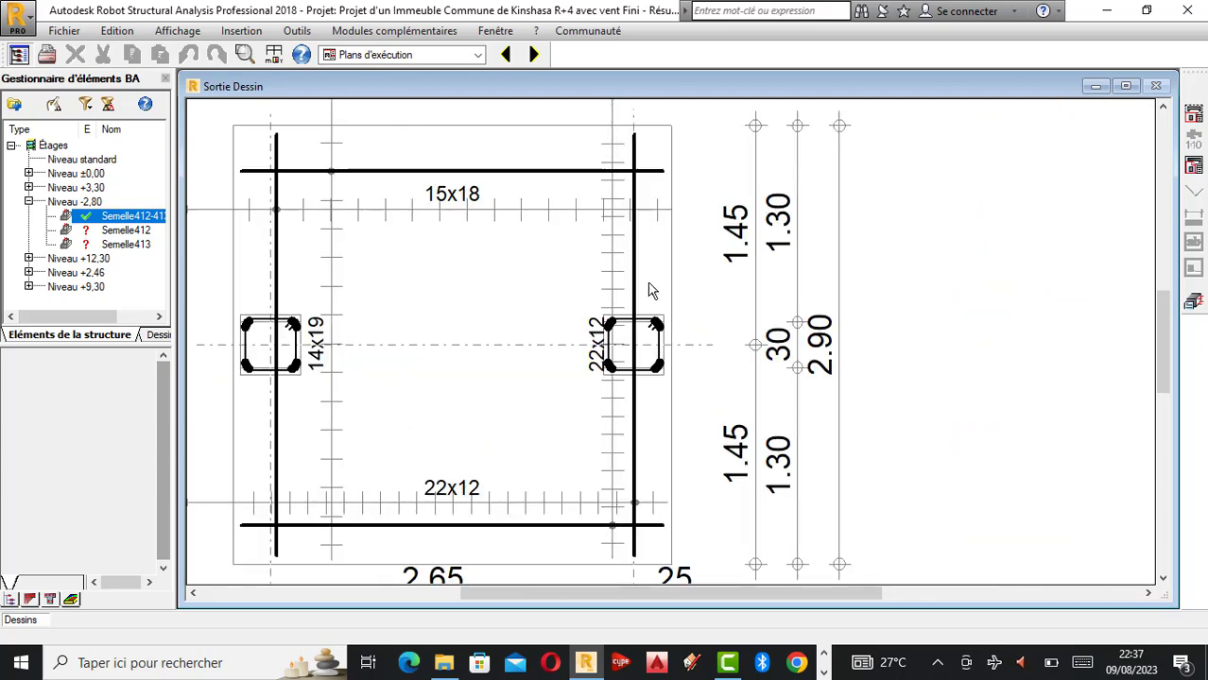
scroll(413, 235, "down", 2)
scroll(413, 241, "up", 2)
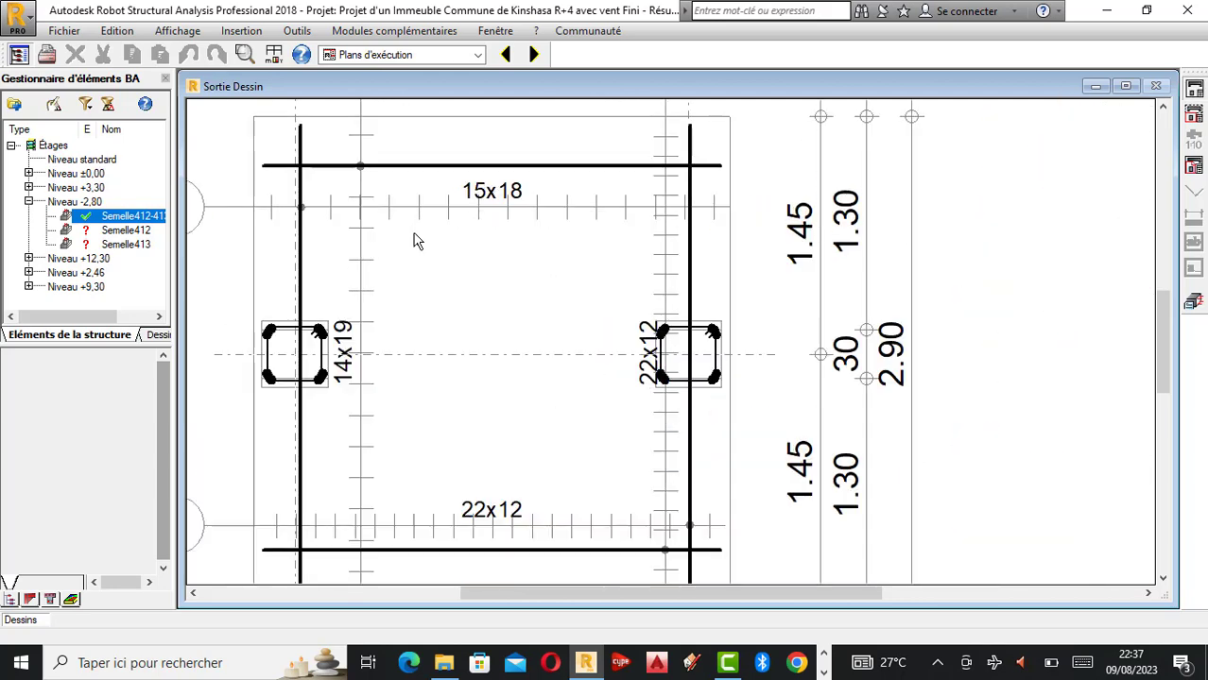
scroll(468, 237, "down", 2)
scroll(475, 222, "down", 1)
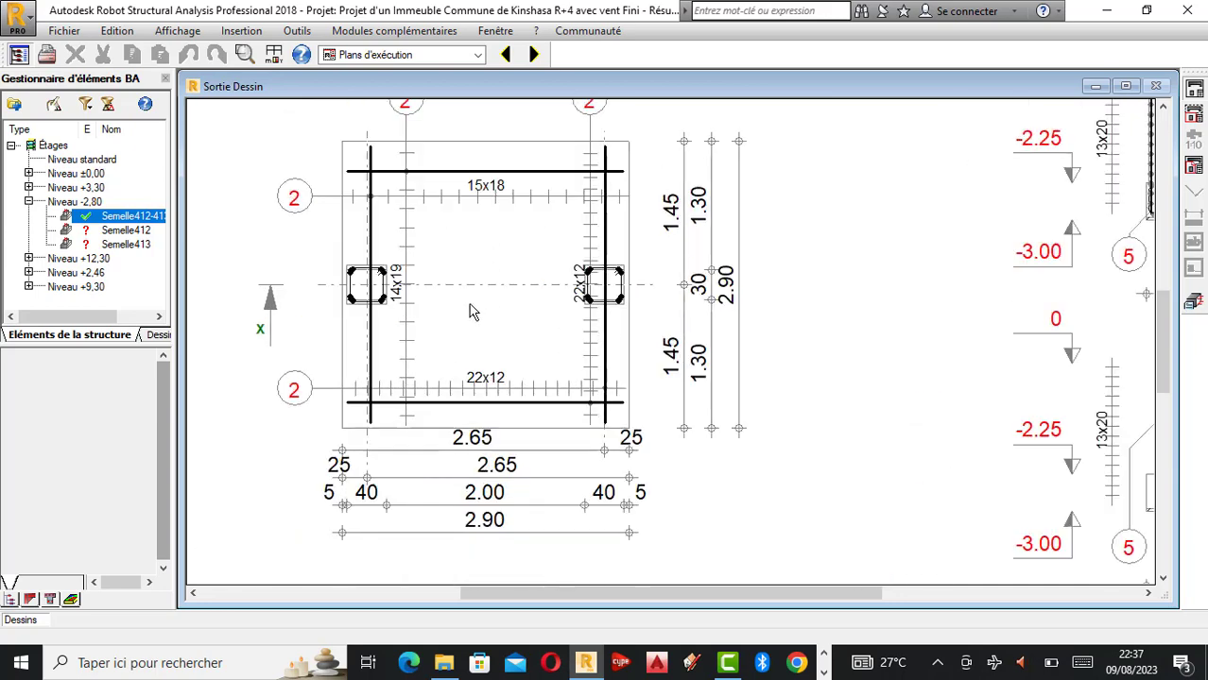
scroll(446, 315, "up", 3)
scroll(575, 291, "down", 1)
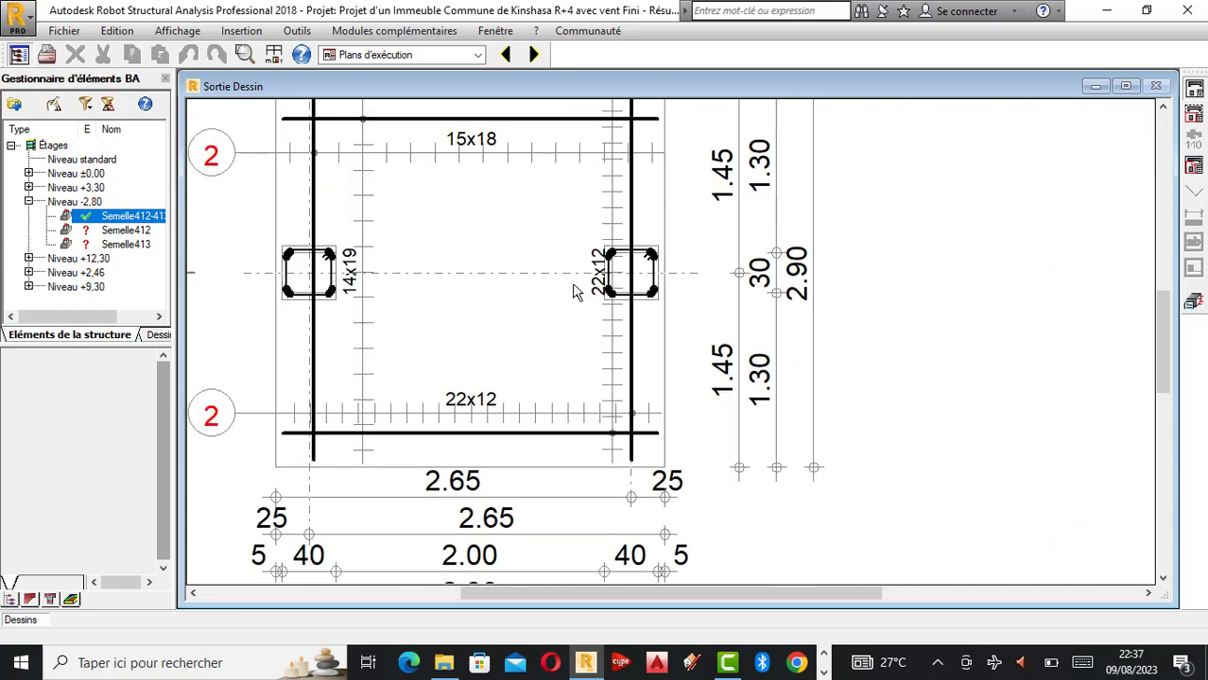
scroll(633, 318, "down", 1)
scroll(633, 318, "down", 2)
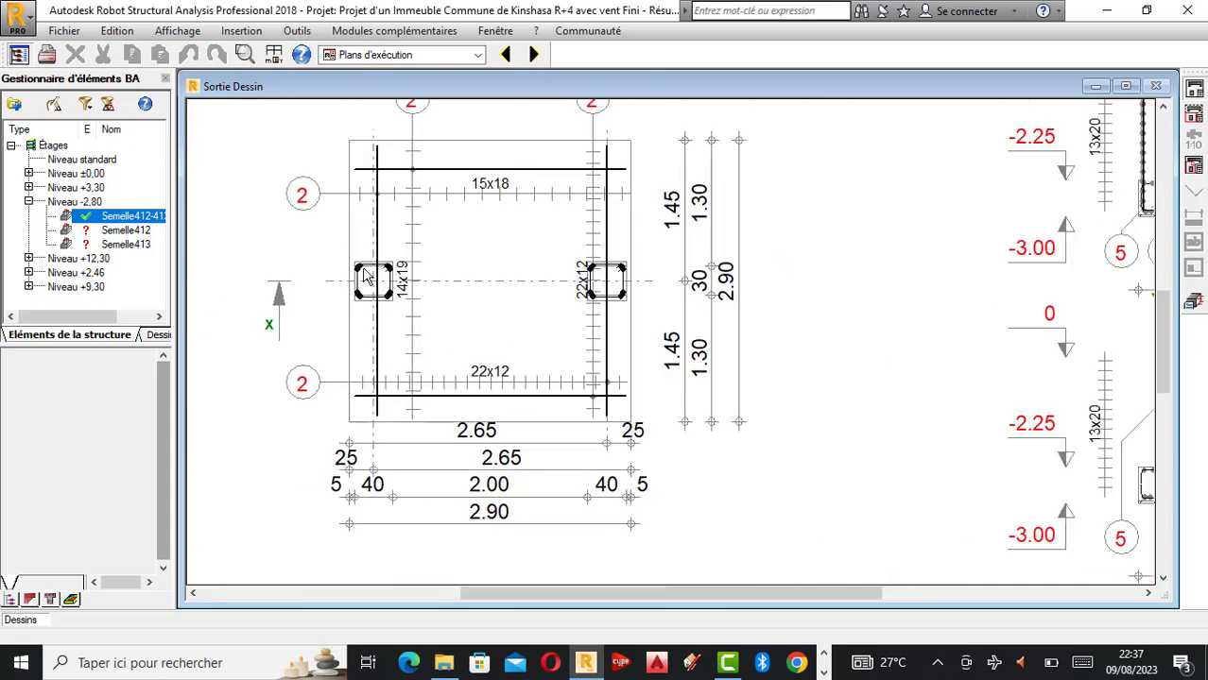
scroll(933, 236, "up", 1)
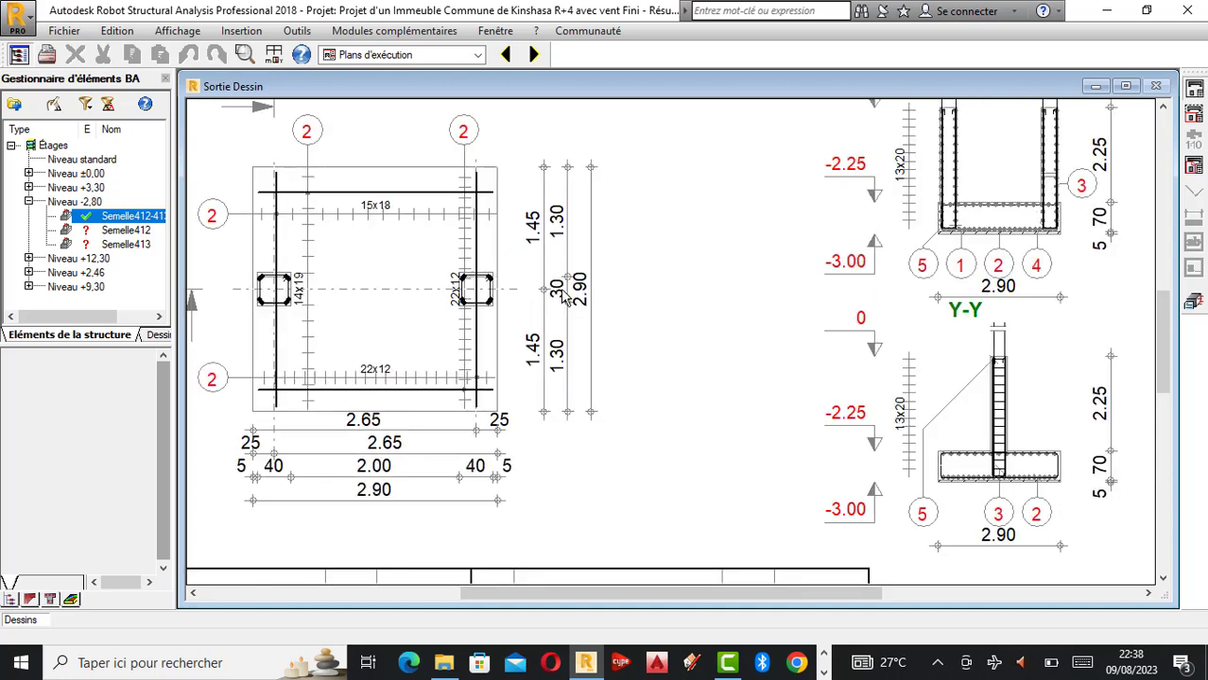
scroll(564, 296, "up", 2)
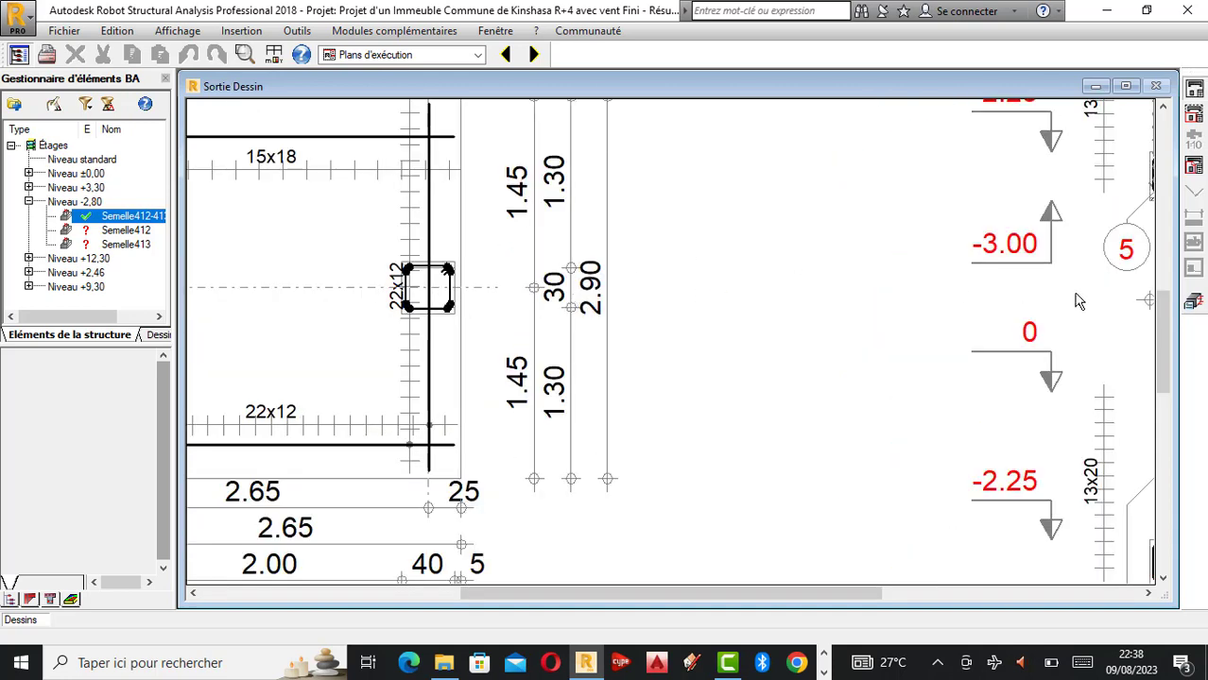
- Review the footing's geometry definition, and examine the reinforcement in sections X-X and Y-Y of its reopened execution drawing
left_click(1193, 302)
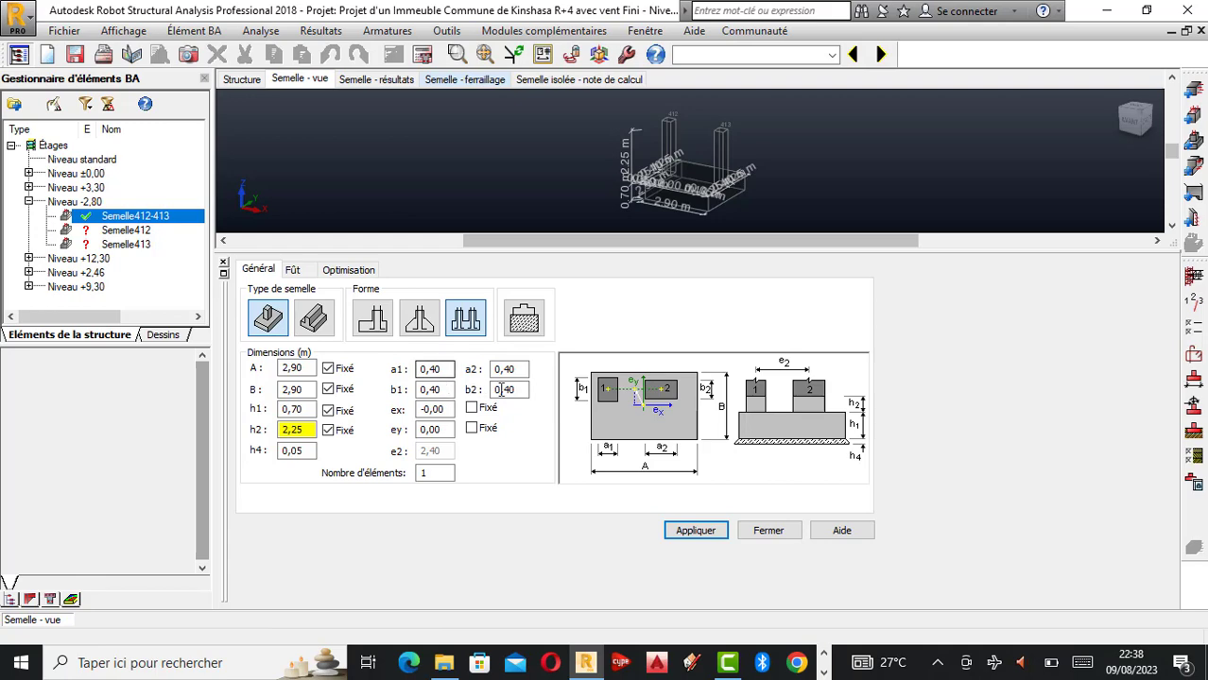
left_click(1193, 489)
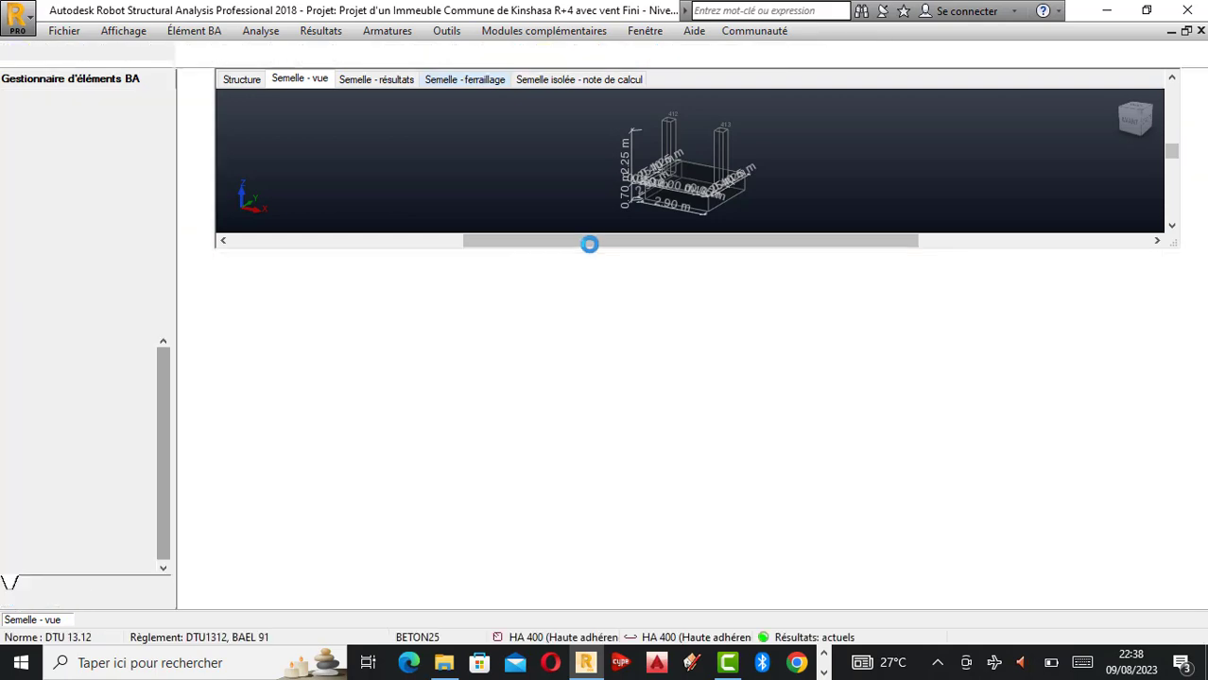
scroll(808, 352, "up", 4)
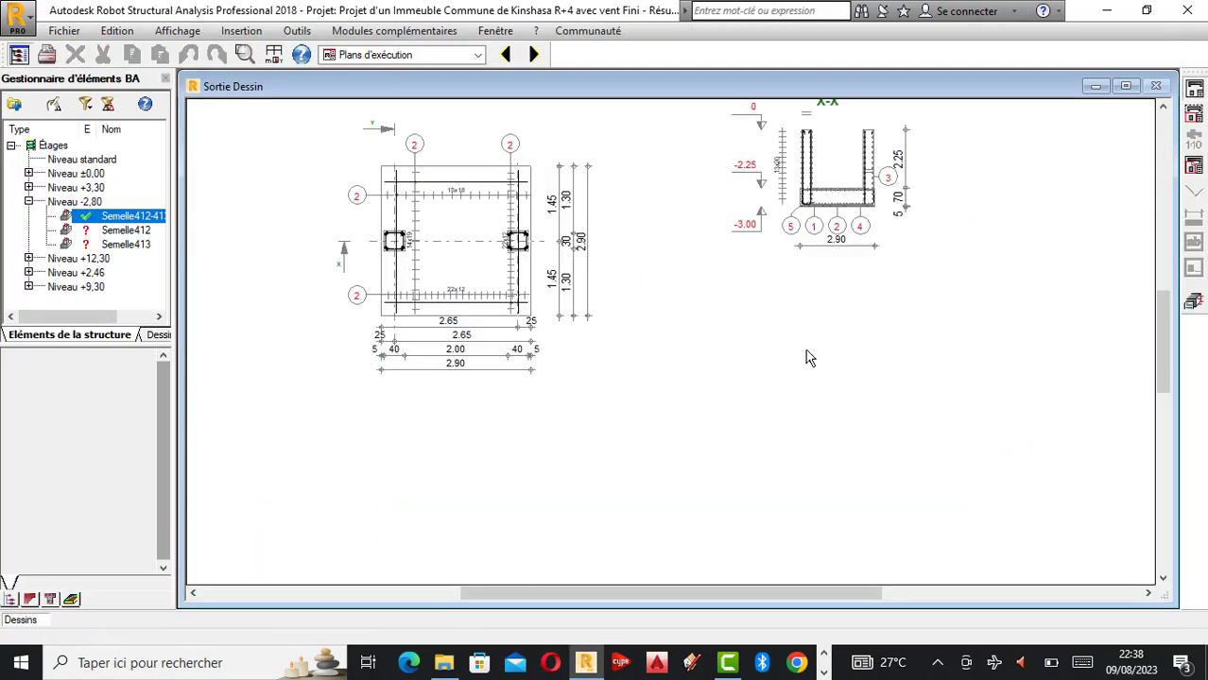
scroll(786, 405, "down", 3)
scroll(854, 170, "up", 4)
scroll(832, 199, "up", 4)
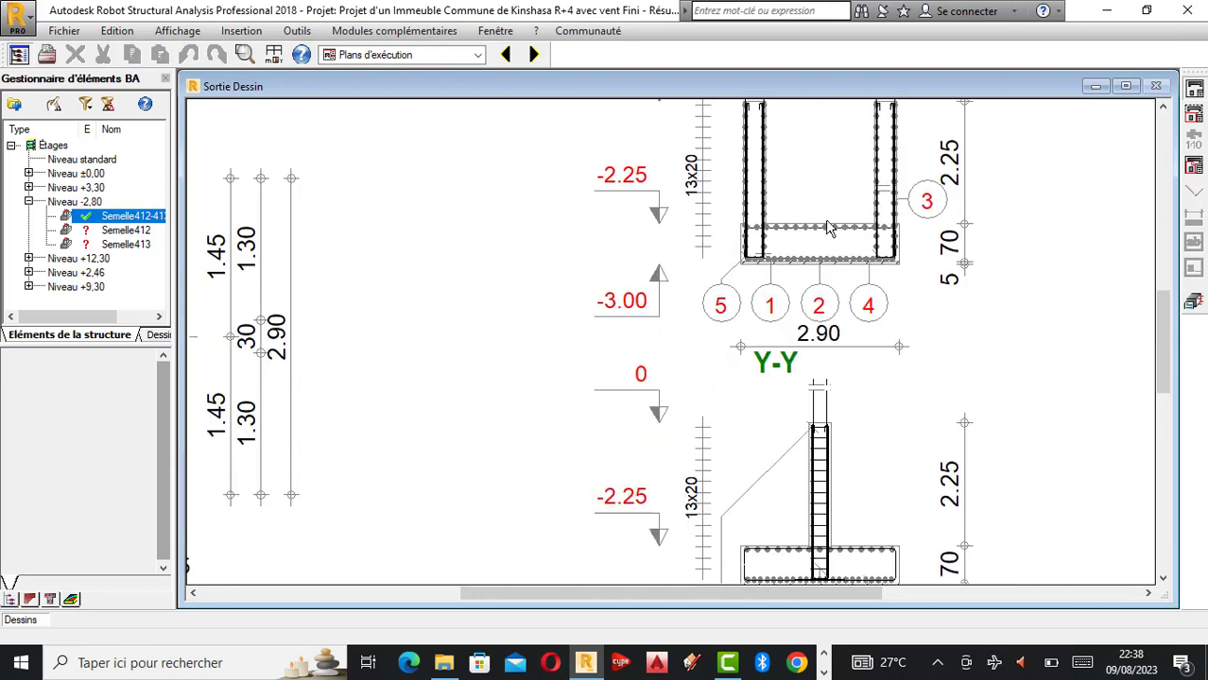
scroll(844, 291, "up", 2)
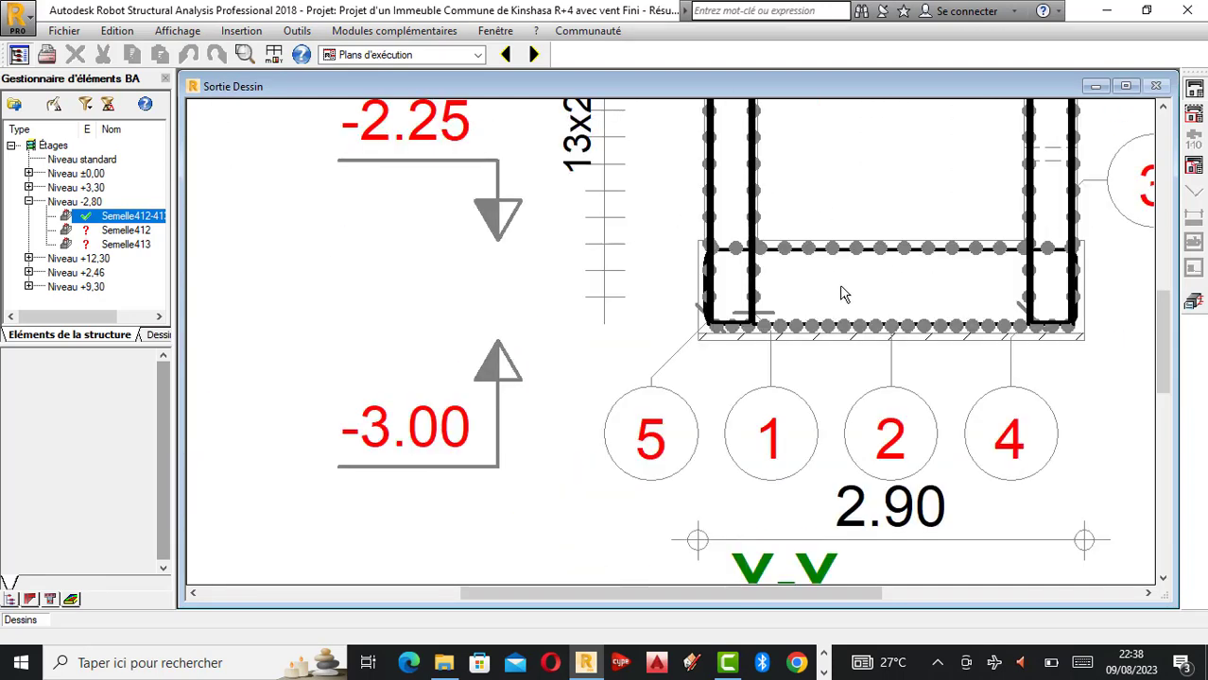
scroll(871, 304, "up", 2)
scroll(633, 287, "down", 5)
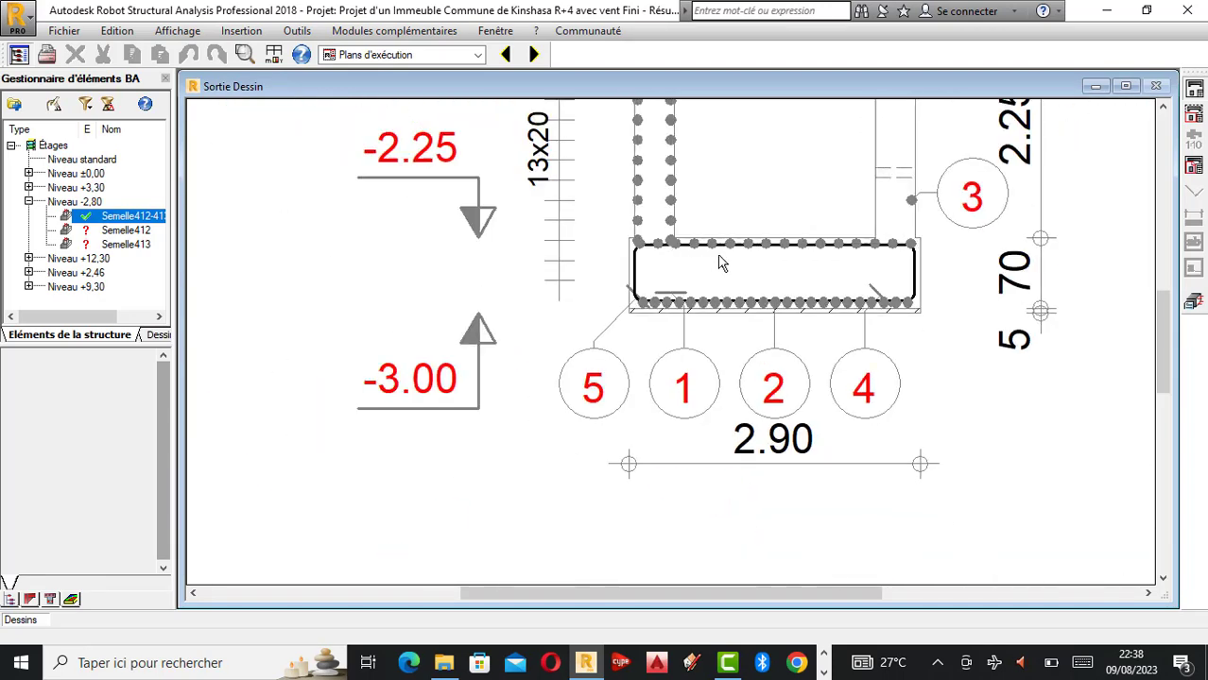
scroll(746, 283, "down", 2)
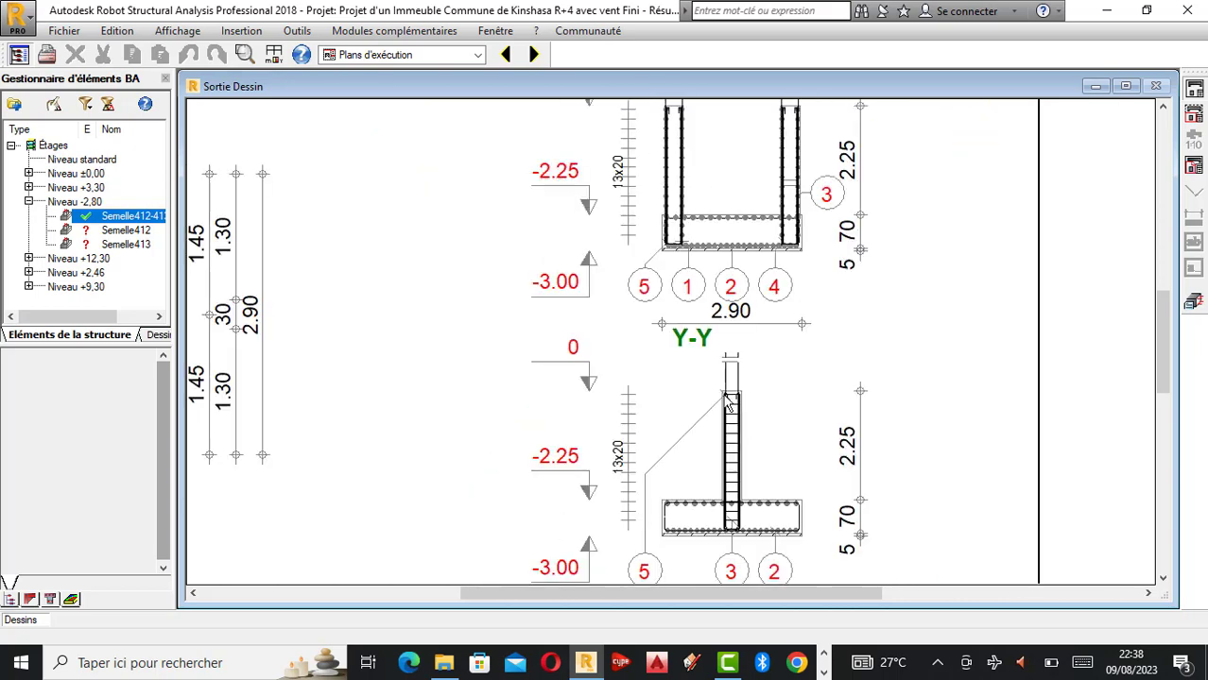
scroll(752, 448, "down", 3)
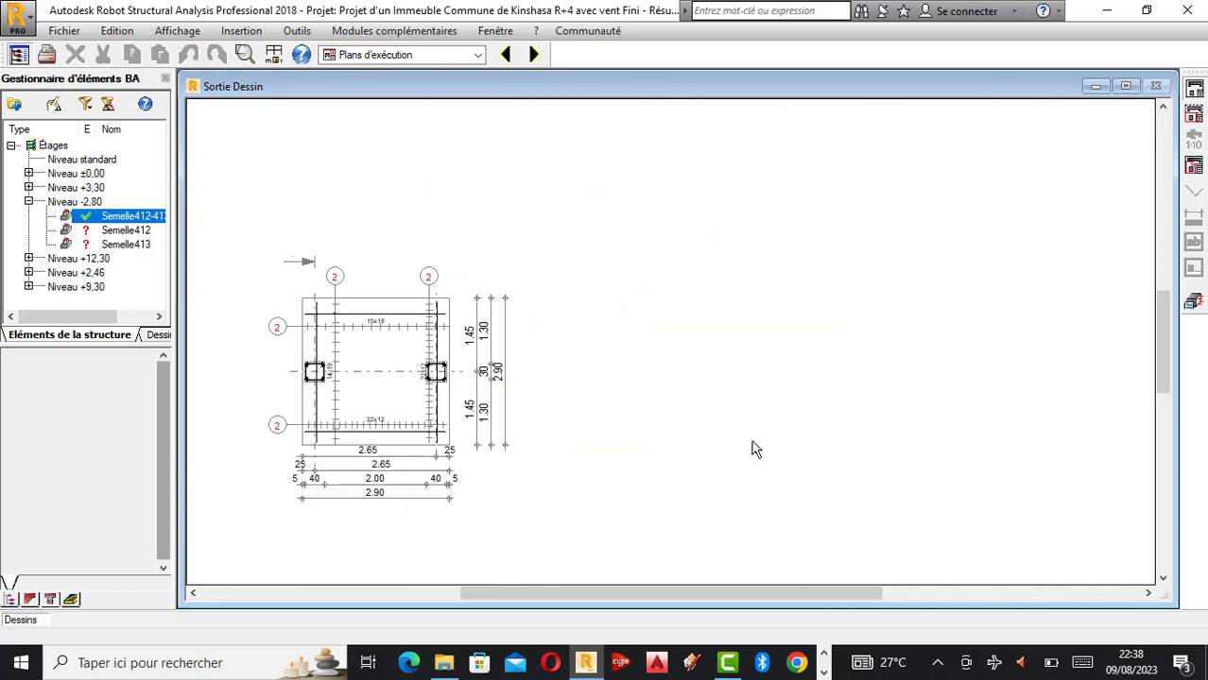
- Inspect the bar distribution between the two columns in the footing's plan view again
scroll(477, 338, "up", 4)
scroll(477, 338, "up", 2)
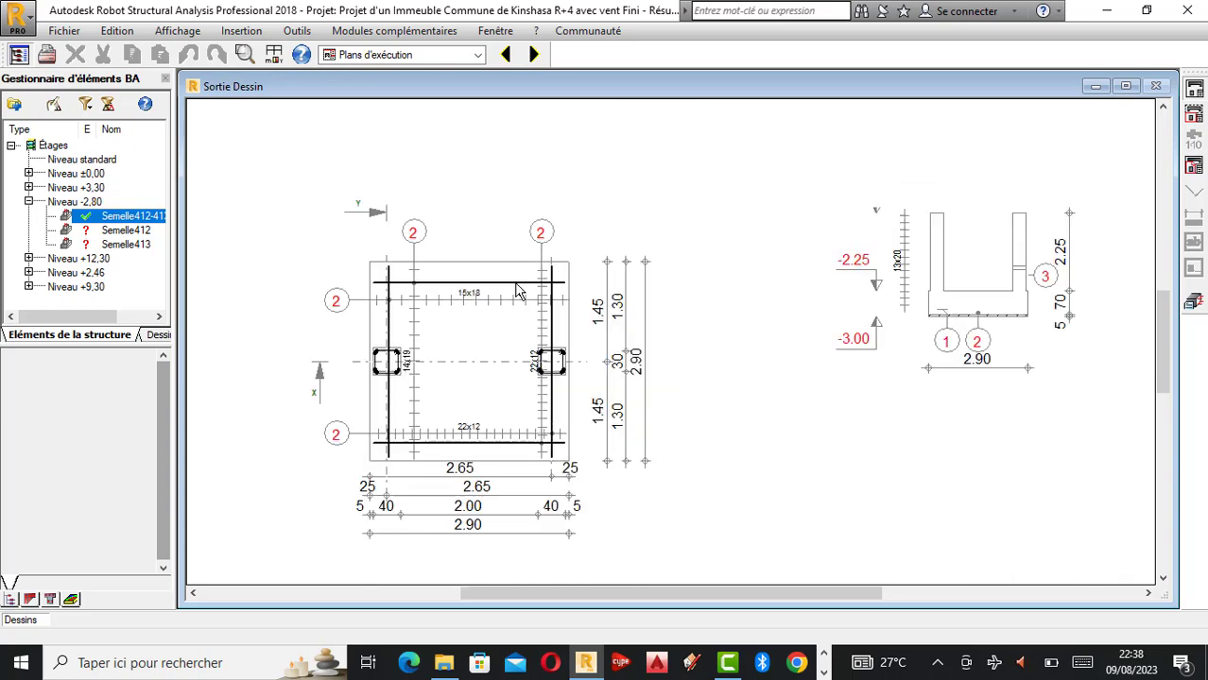
scroll(453, 371, "up", 2)
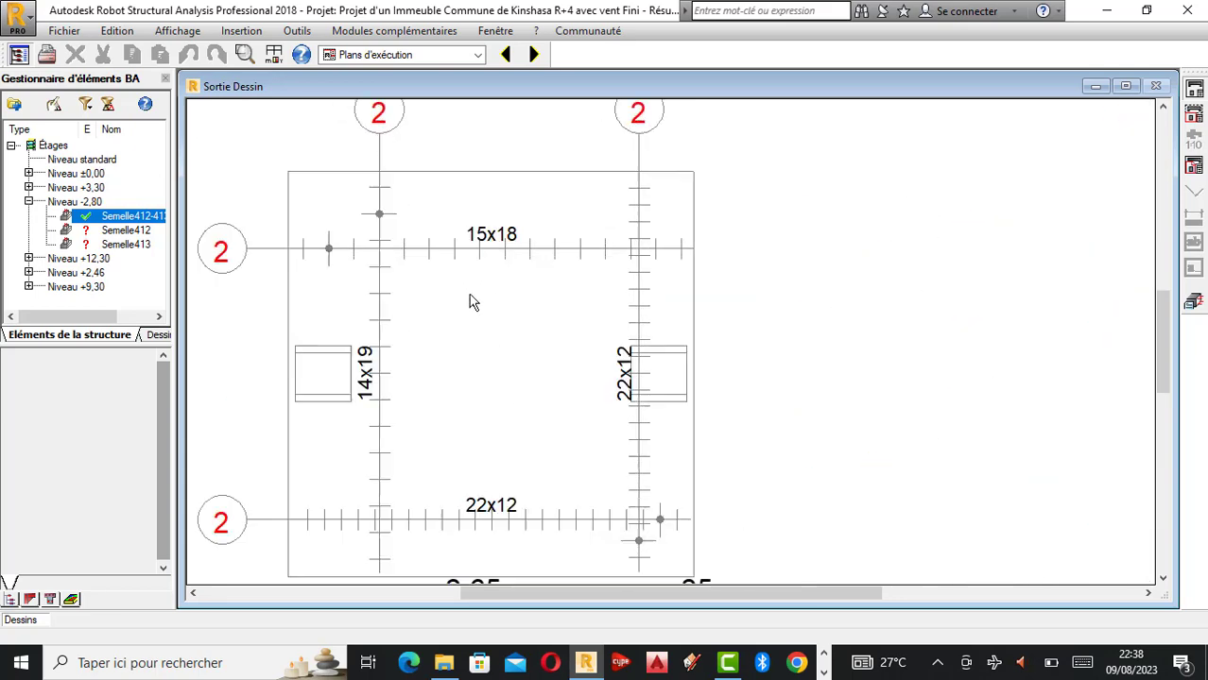
scroll(471, 299, "down", 4)
scroll(382, 337, "up", 3)
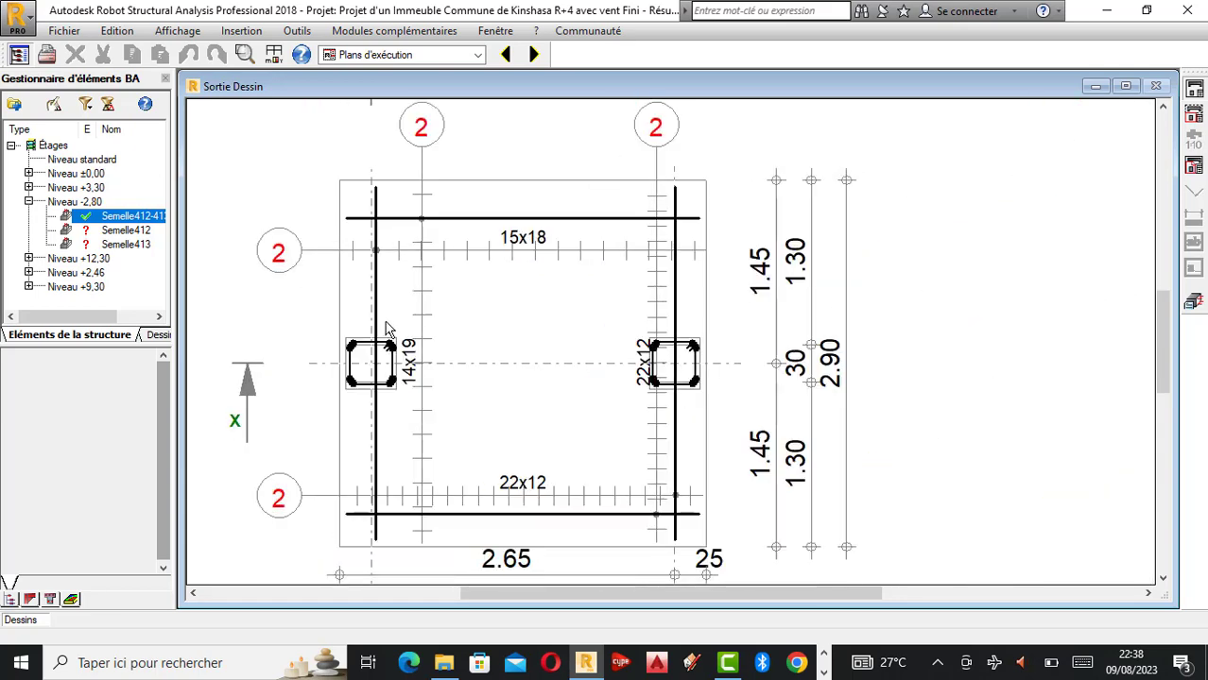